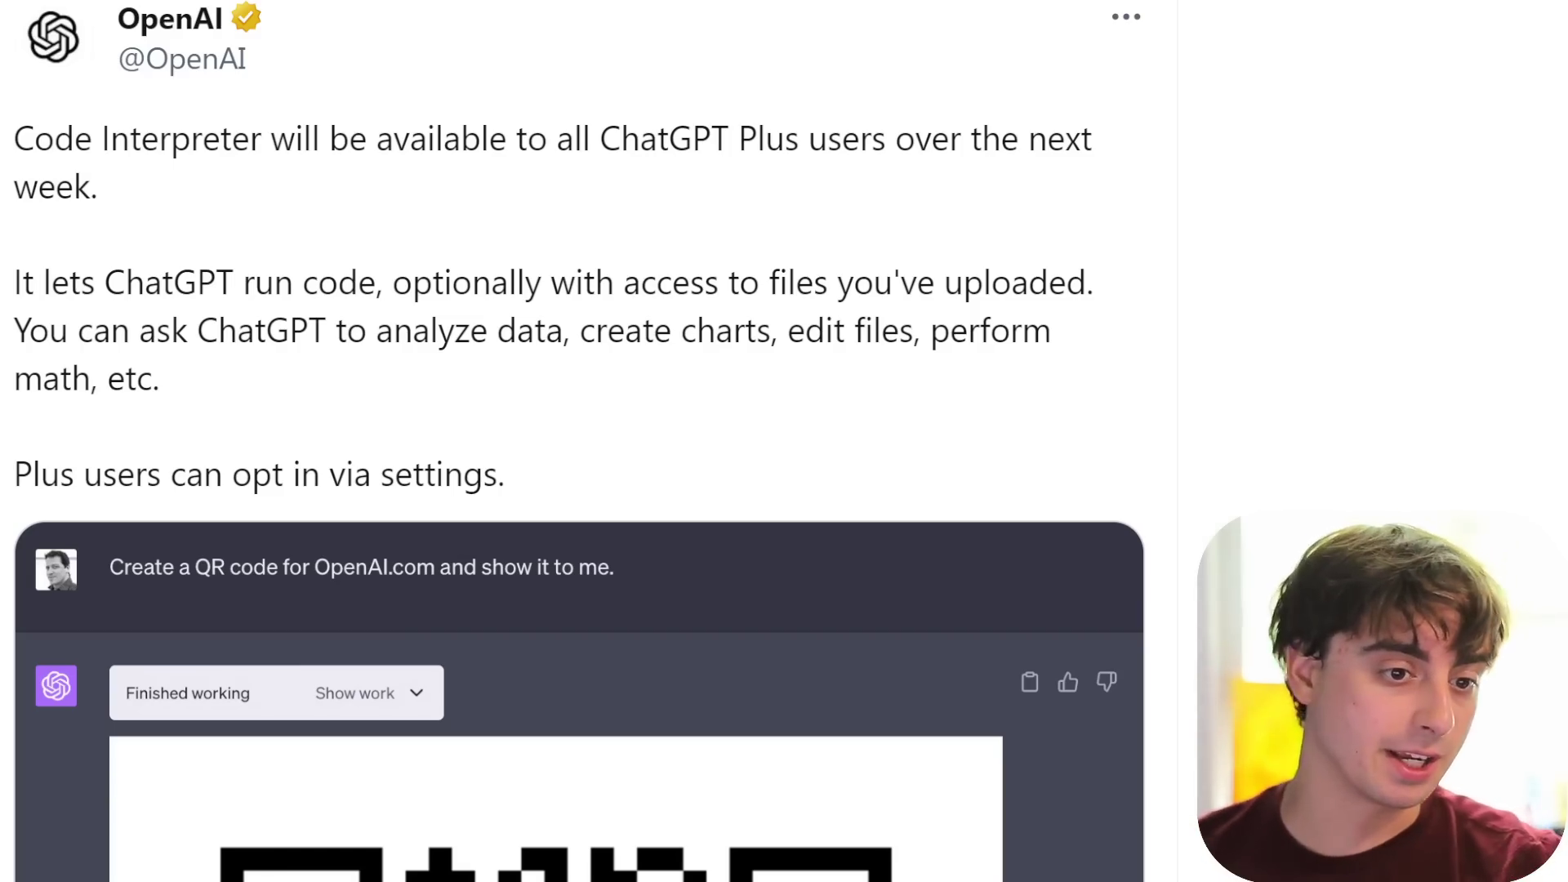
- Read OpenAI's Code Interpreter post, highlighting the passages on uploaded files and analysis tasks, and view its QR code example
{"action": "scroll", "coordinate": [272, 171], "scroll_direction": "down", "scroll_amount": 3}
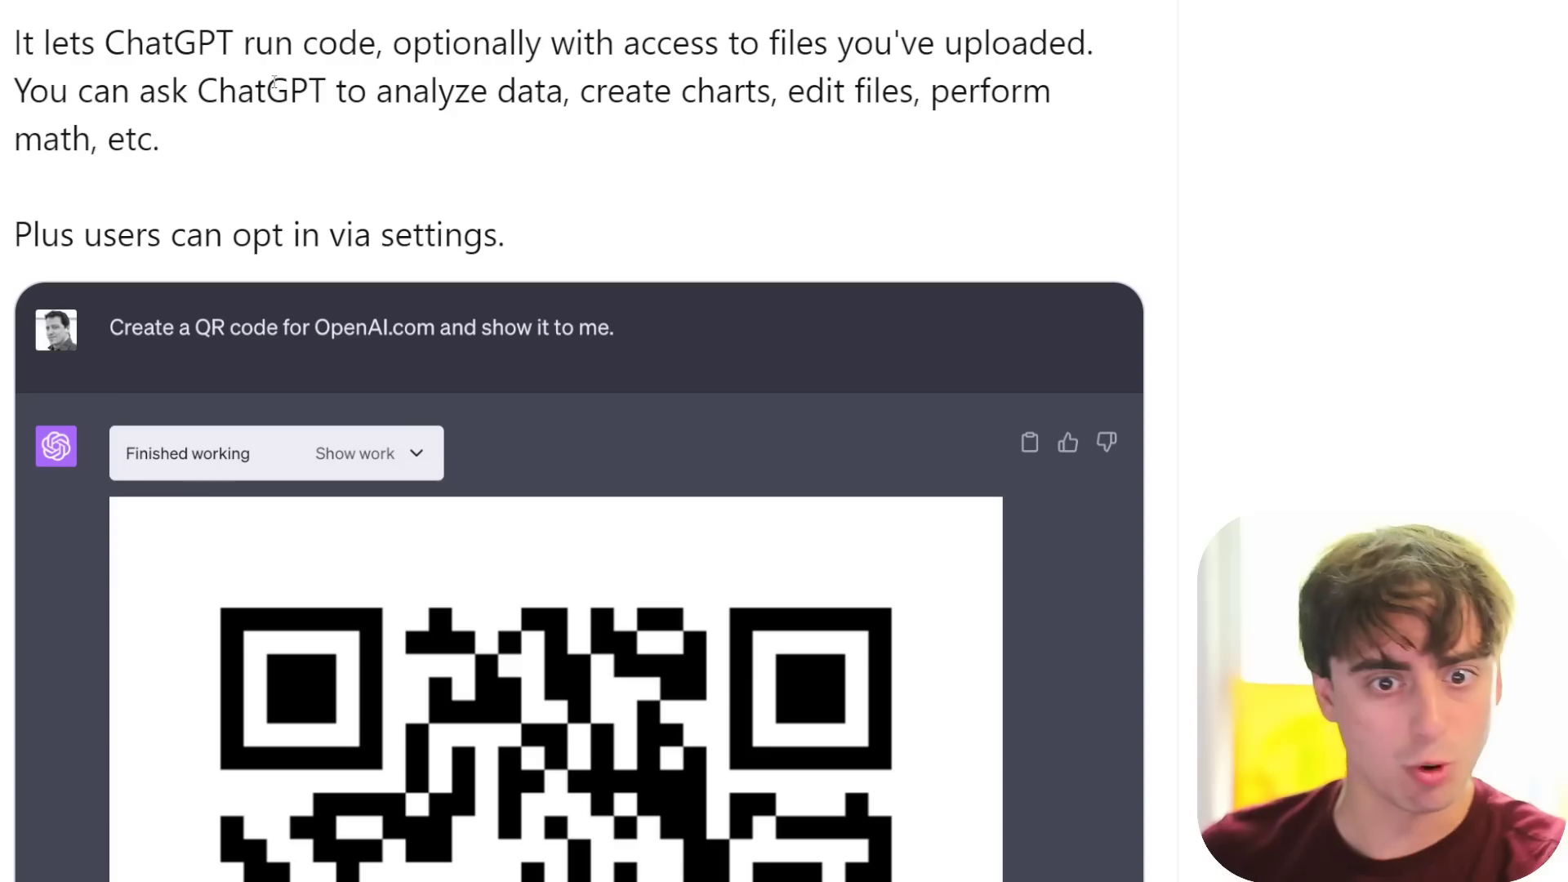
{"action": "left_click_drag", "start_coordinate": [768, 43], "coordinate": [1088, 37]}
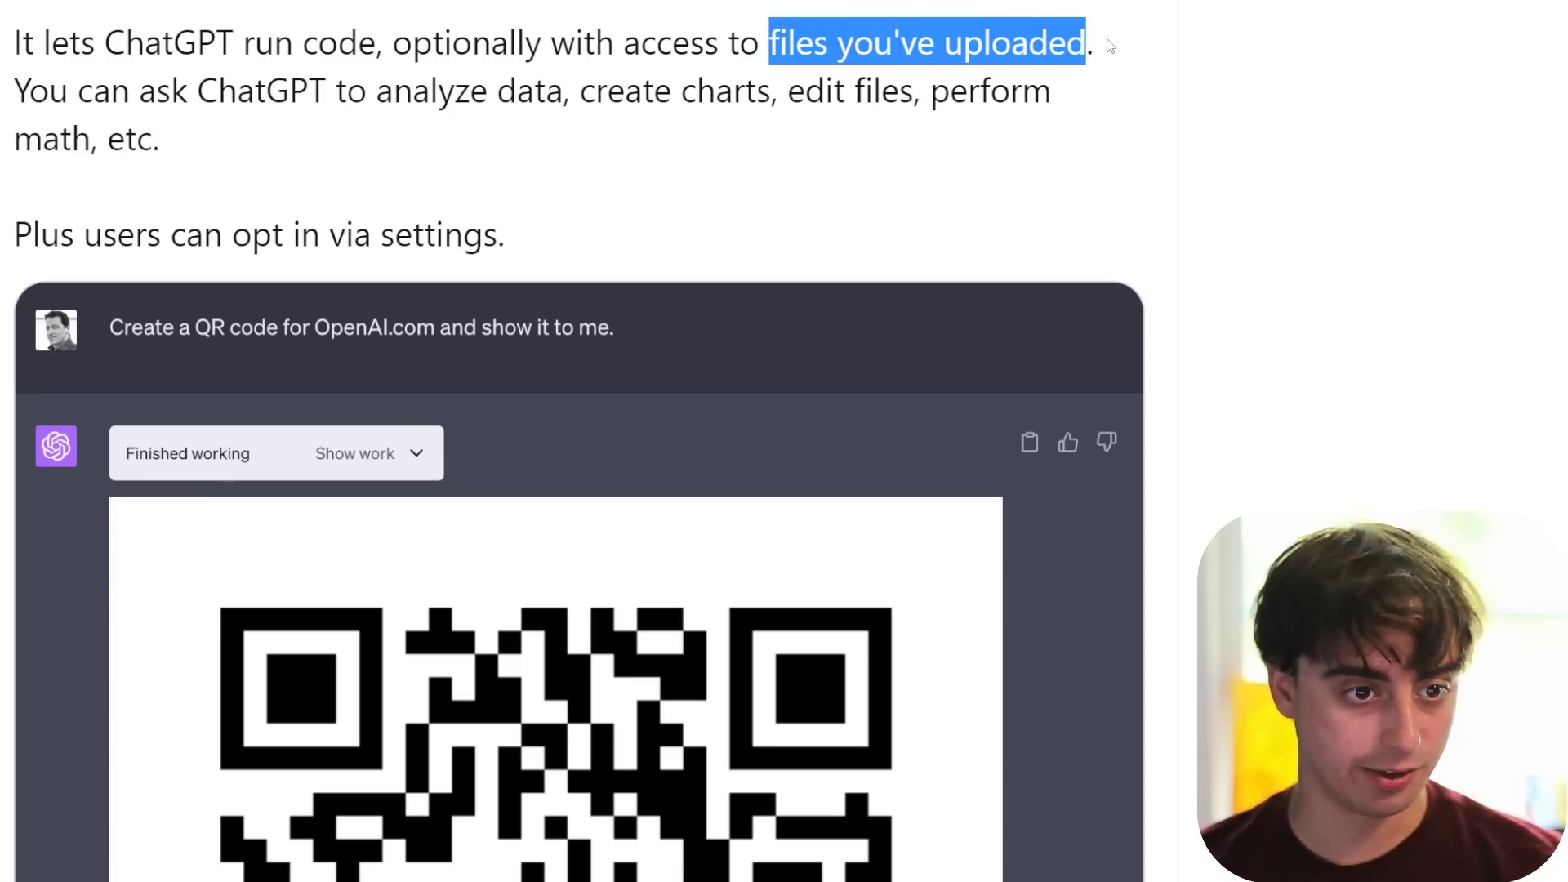
{"action": "left_click_drag", "start_coordinate": [376, 90], "coordinate": [980, 93]}
{"action": "left_click", "coordinate": [357, 155]}
{"action": "scroll", "coordinate": [397, 147], "scroll_direction": "down", "scroll_amount": 3}
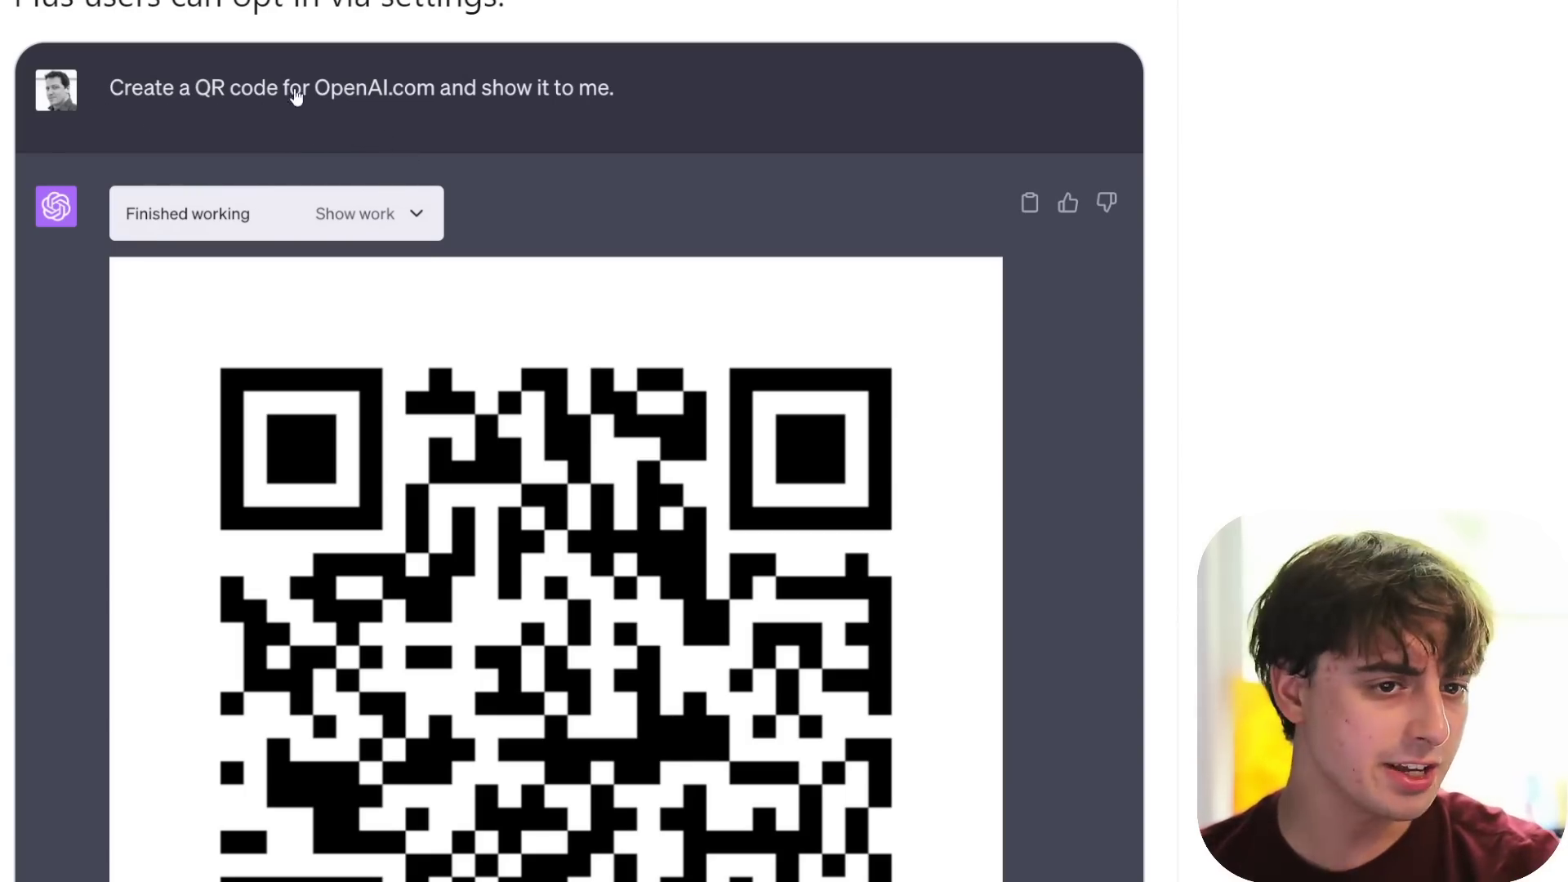
{"action": "scroll", "coordinate": [455, 112], "scroll_direction": "down", "scroll_amount": 3}
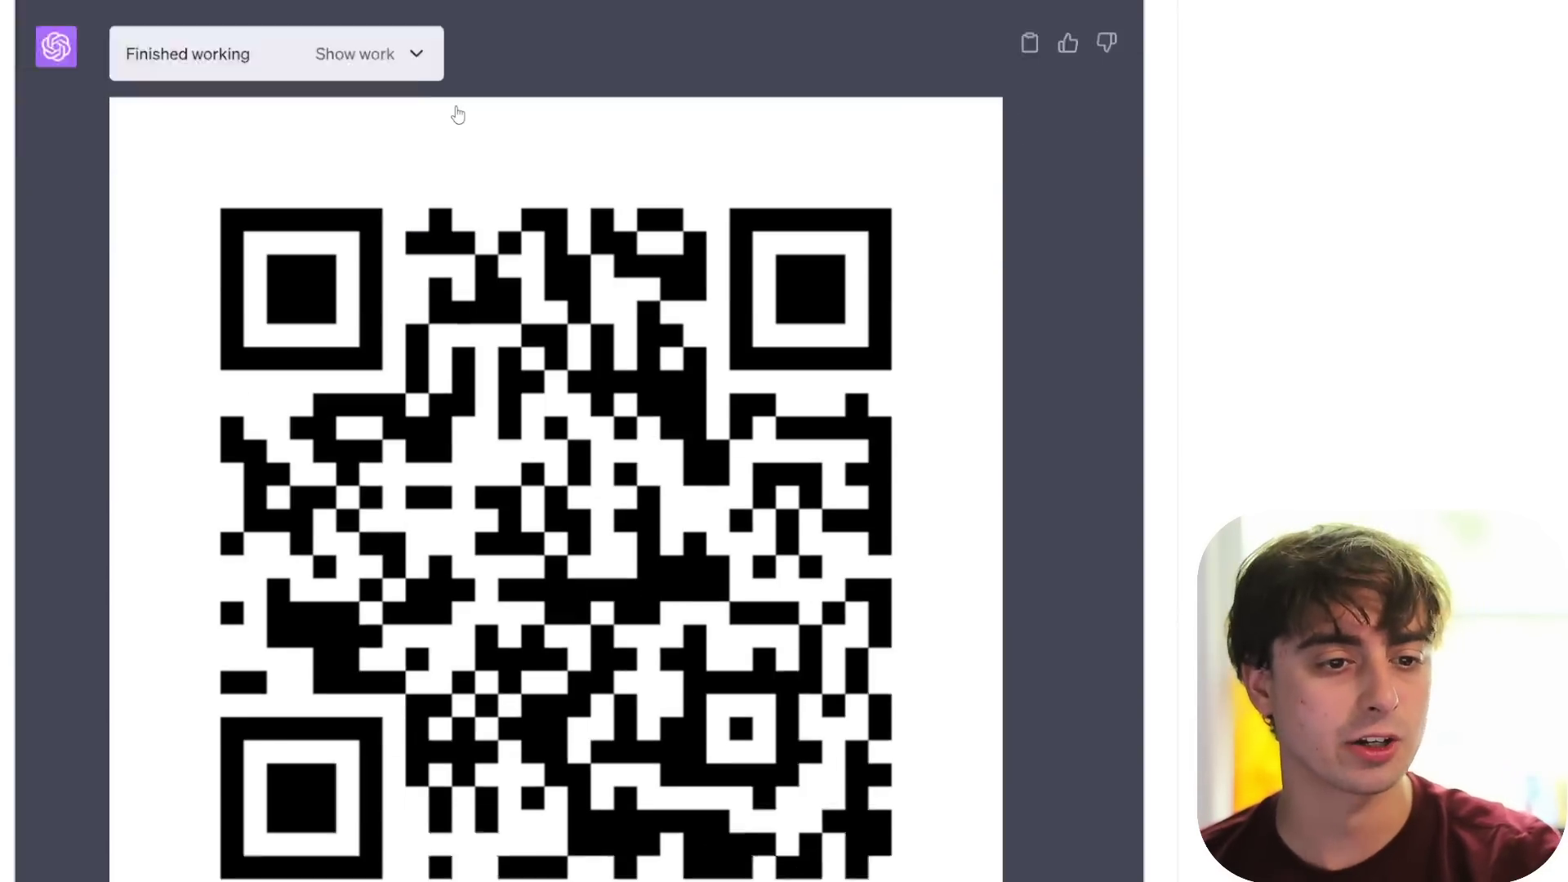
{"action": "scroll", "coordinate": [616, 237], "scroll_direction": "up", "scroll_amount": 2}
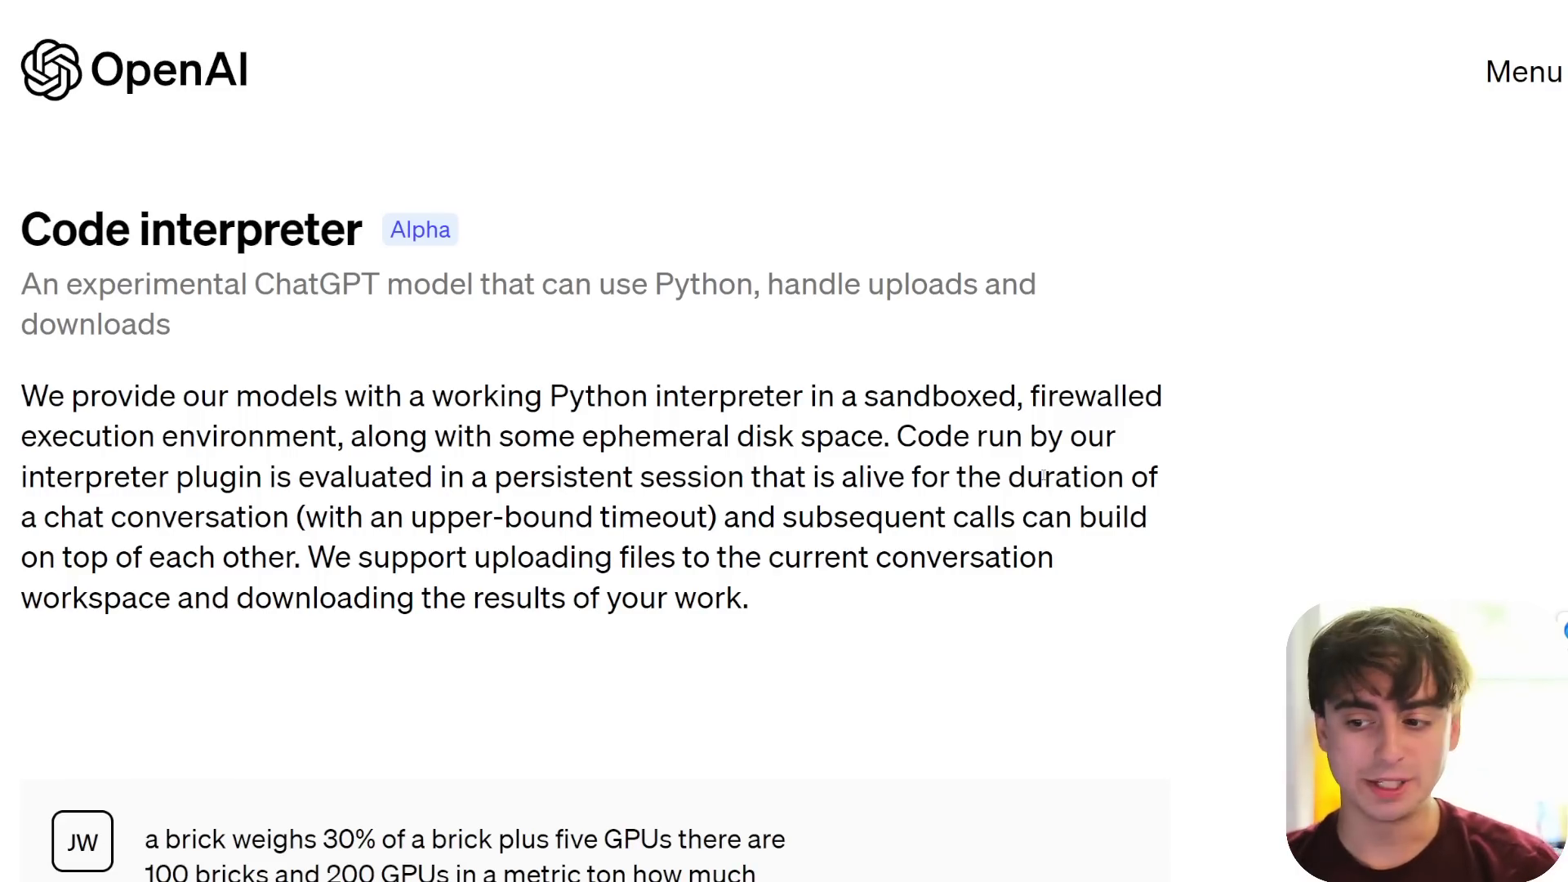
- Read the Code interpreter introduction, highlighting the passages on the sandboxed Python interpreter, the timeout and subsequent calls
{"action": "left_click_drag", "start_coordinate": [431, 396], "coordinate": [866, 439]}
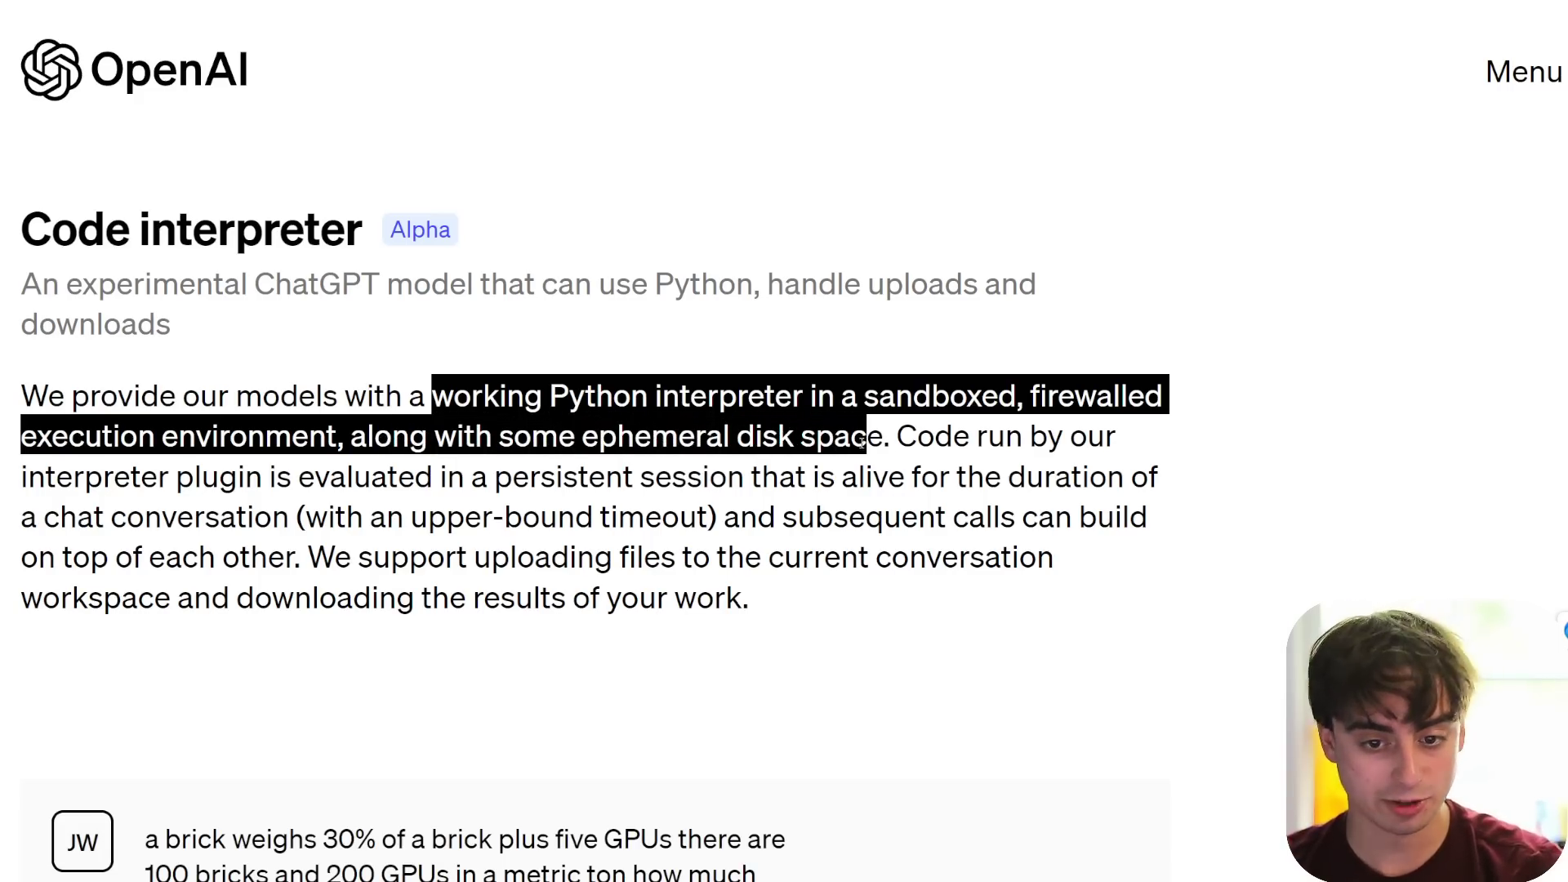
{"action": "left_click", "coordinate": [454, 442]}
{"action": "left_click_drag", "start_coordinate": [311, 480], "coordinate": [301, 540]}
{"action": "left_click_drag", "start_coordinate": [709, 517], "coordinate": [601, 517]}
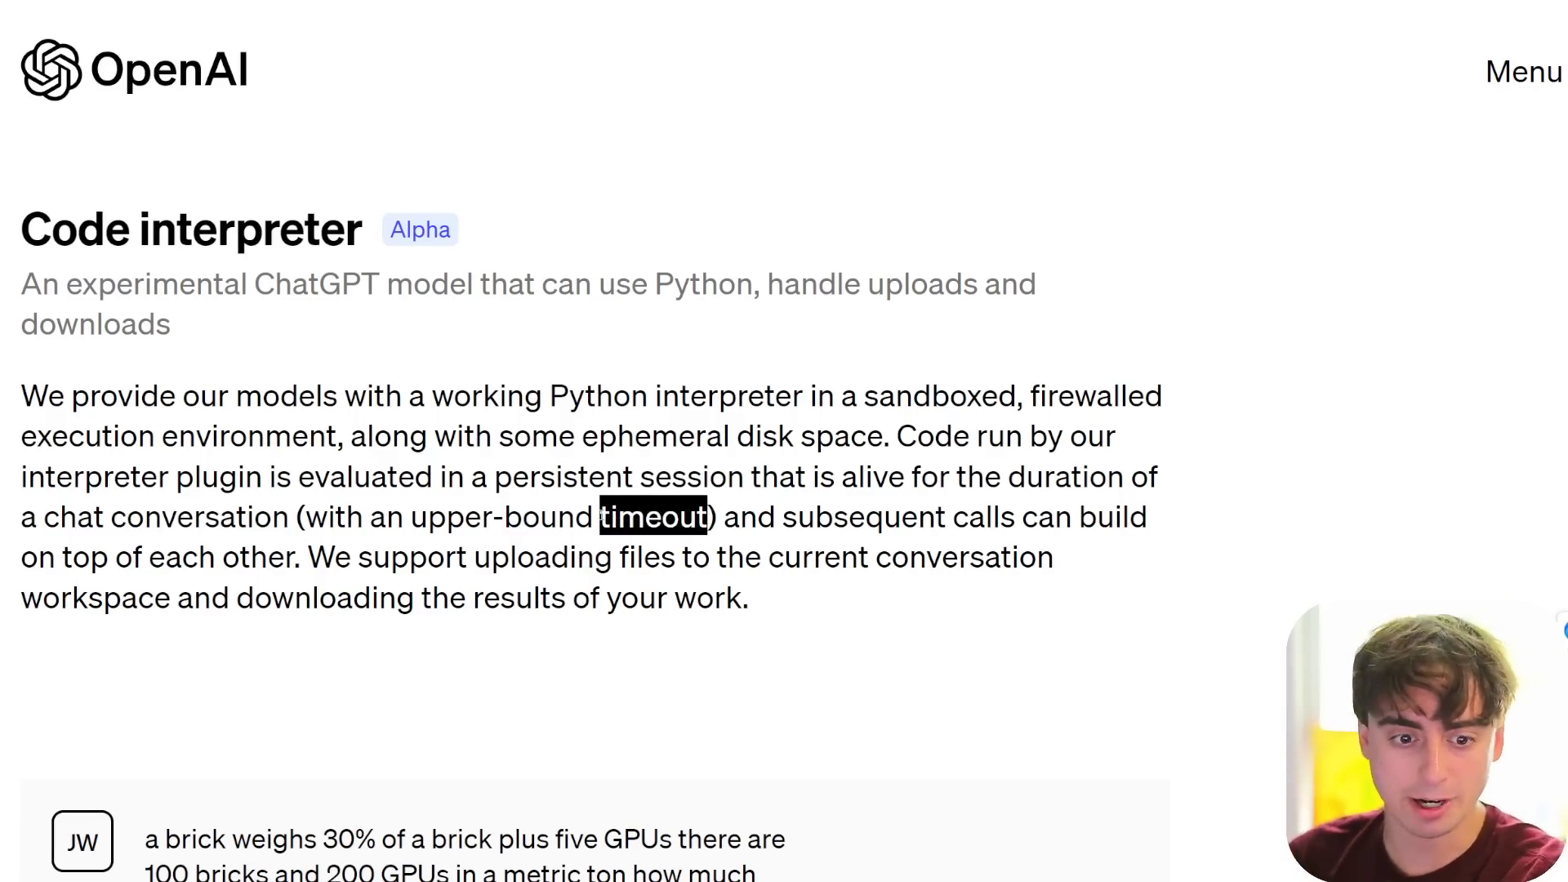
{"action": "left_click_drag", "start_coordinate": [798, 517], "coordinate": [290, 572]}
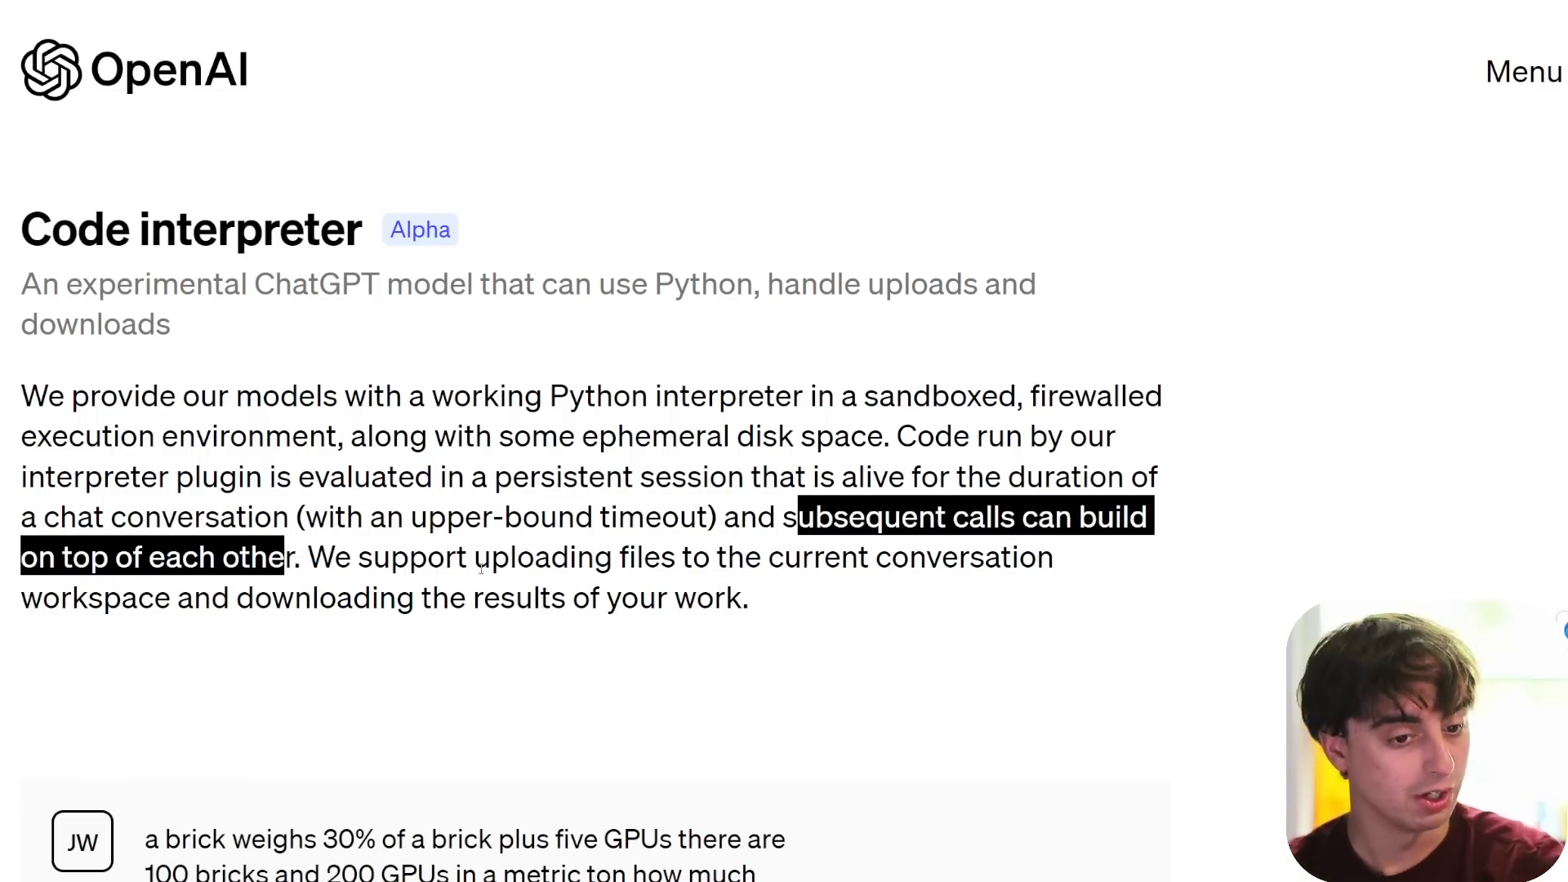
- Examine the example in which the code interpreter solves the brick and GPU weight problem
{"action": "scroll", "coordinate": [448, 569], "scroll_direction": "down", "scroll_amount": 7}
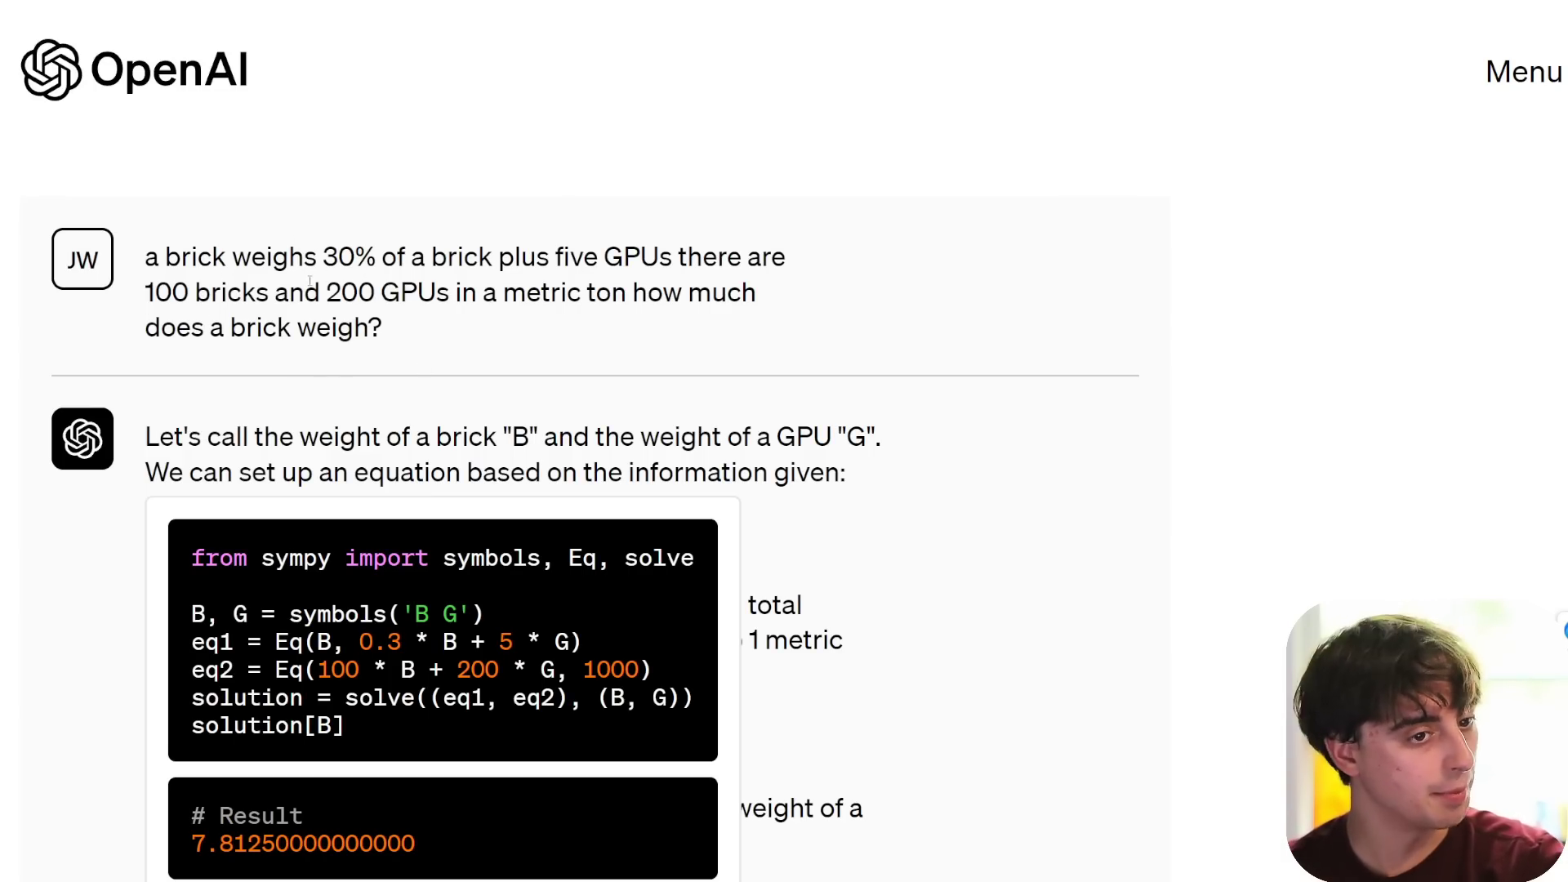
{"action": "scroll", "coordinate": [454, 376], "scroll_direction": "down", "scroll_amount": 2}
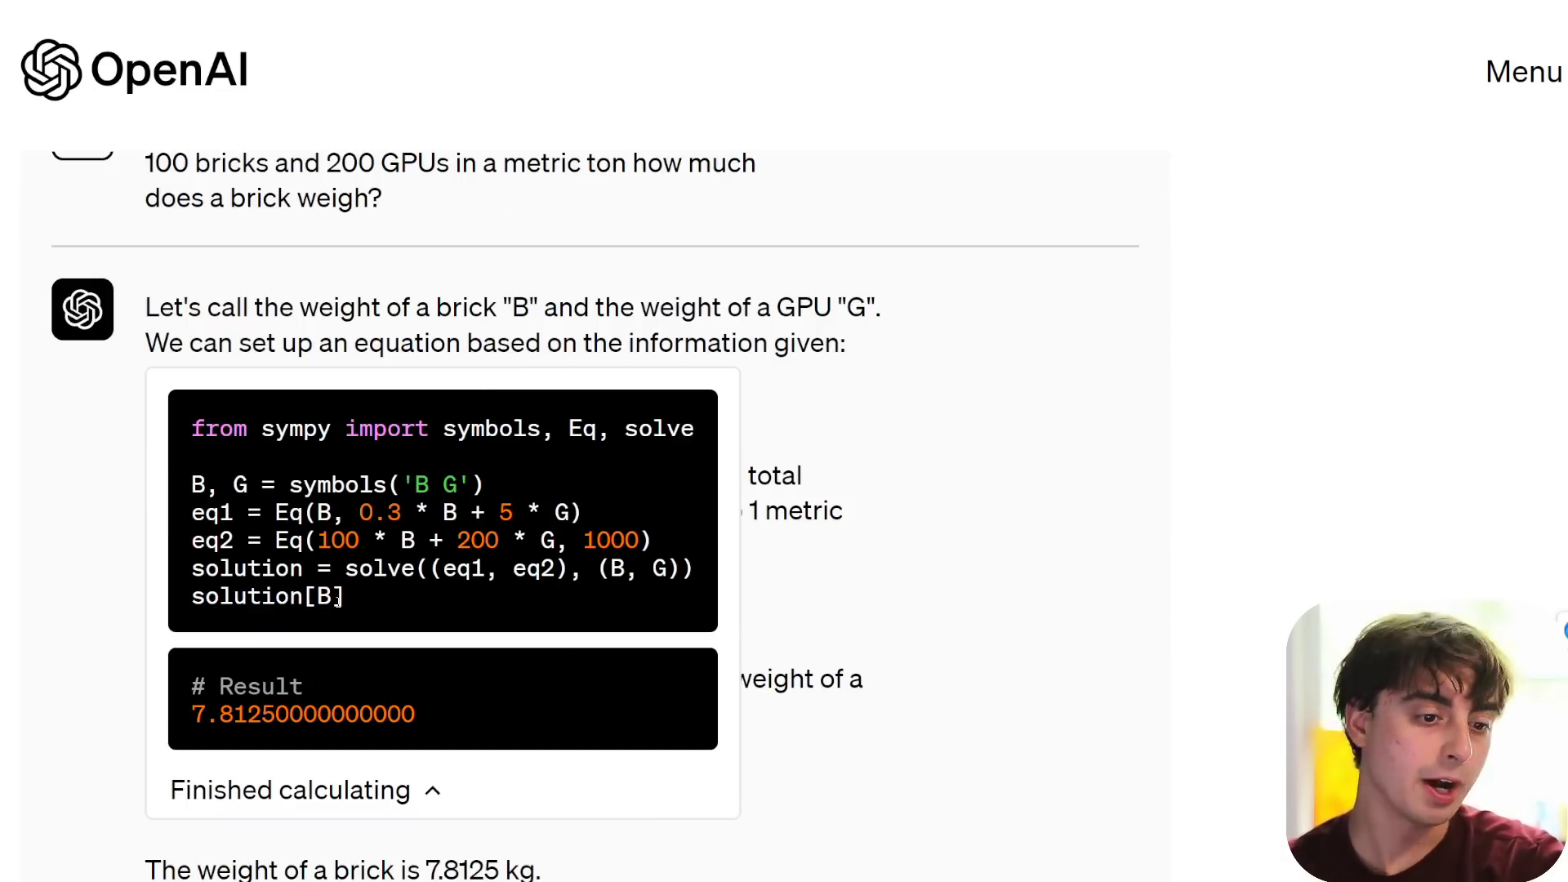
{"action": "scroll", "coordinate": [424, 511], "scroll_direction": "down", "scroll_amount": 3}
{"action": "scroll", "coordinate": [425, 512], "scroll_direction": "up", "scroll_amount": 2}
{"action": "scroll", "coordinate": [285, 535], "scroll_direction": "down", "scroll_amount": 1}
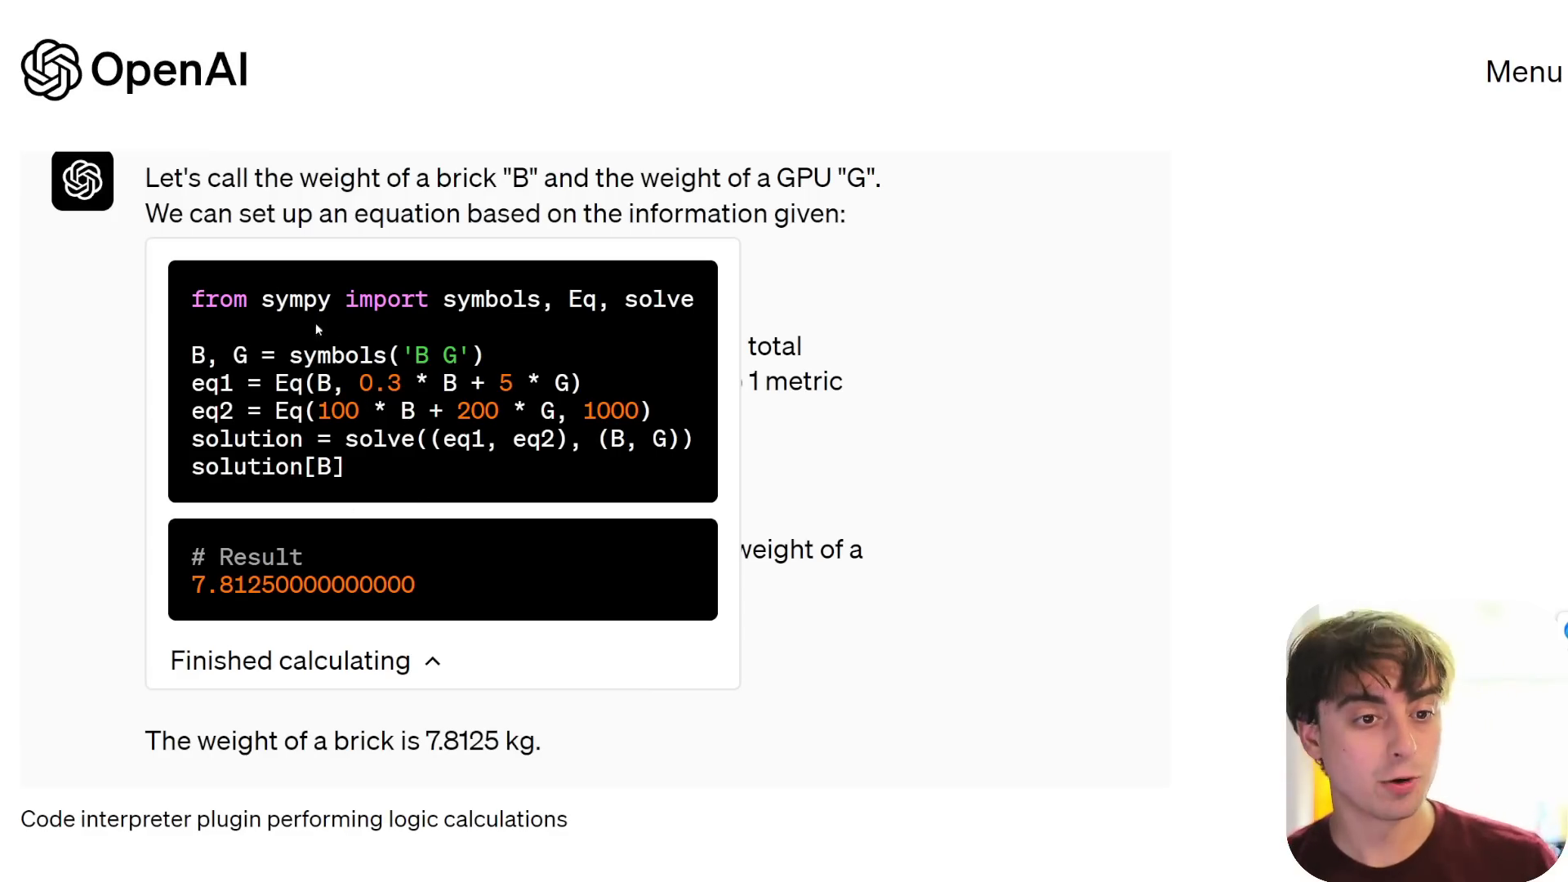
- Read the code interpreter use cases, highlighting the item on the list and the invitation to try the integration
{"action": "scroll", "coordinate": [392, 523], "scroll_direction": "down", "scroll_amount": 6}
{"action": "scroll", "coordinate": [425, 547], "scroll_direction": "down", "scroll_amount": 3}
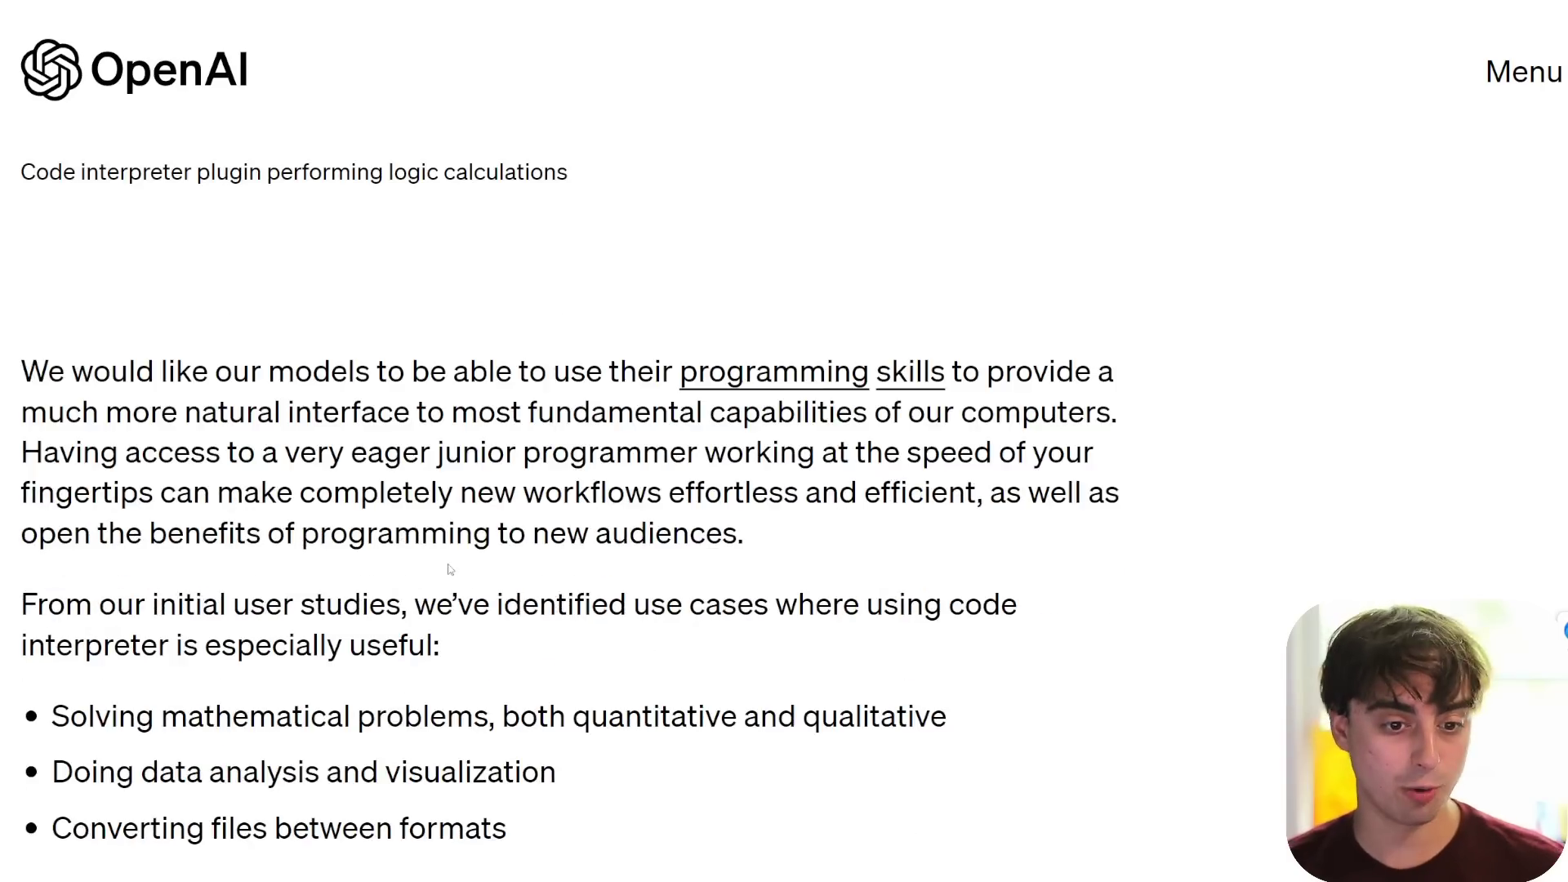
{"action": "scroll", "coordinate": [396, 369], "scroll_direction": "down", "scroll_amount": 2}
{"action": "left_click_drag", "start_coordinate": [49, 449], "coordinate": [553, 455]}
{"action": "scroll", "coordinate": [351, 490], "scroll_direction": "down", "scroll_amount": 2}
{"action": "left_click_drag", "start_coordinate": [21, 446], "coordinate": [71, 375]}
{"action": "left_click", "coordinate": [369, 424]}
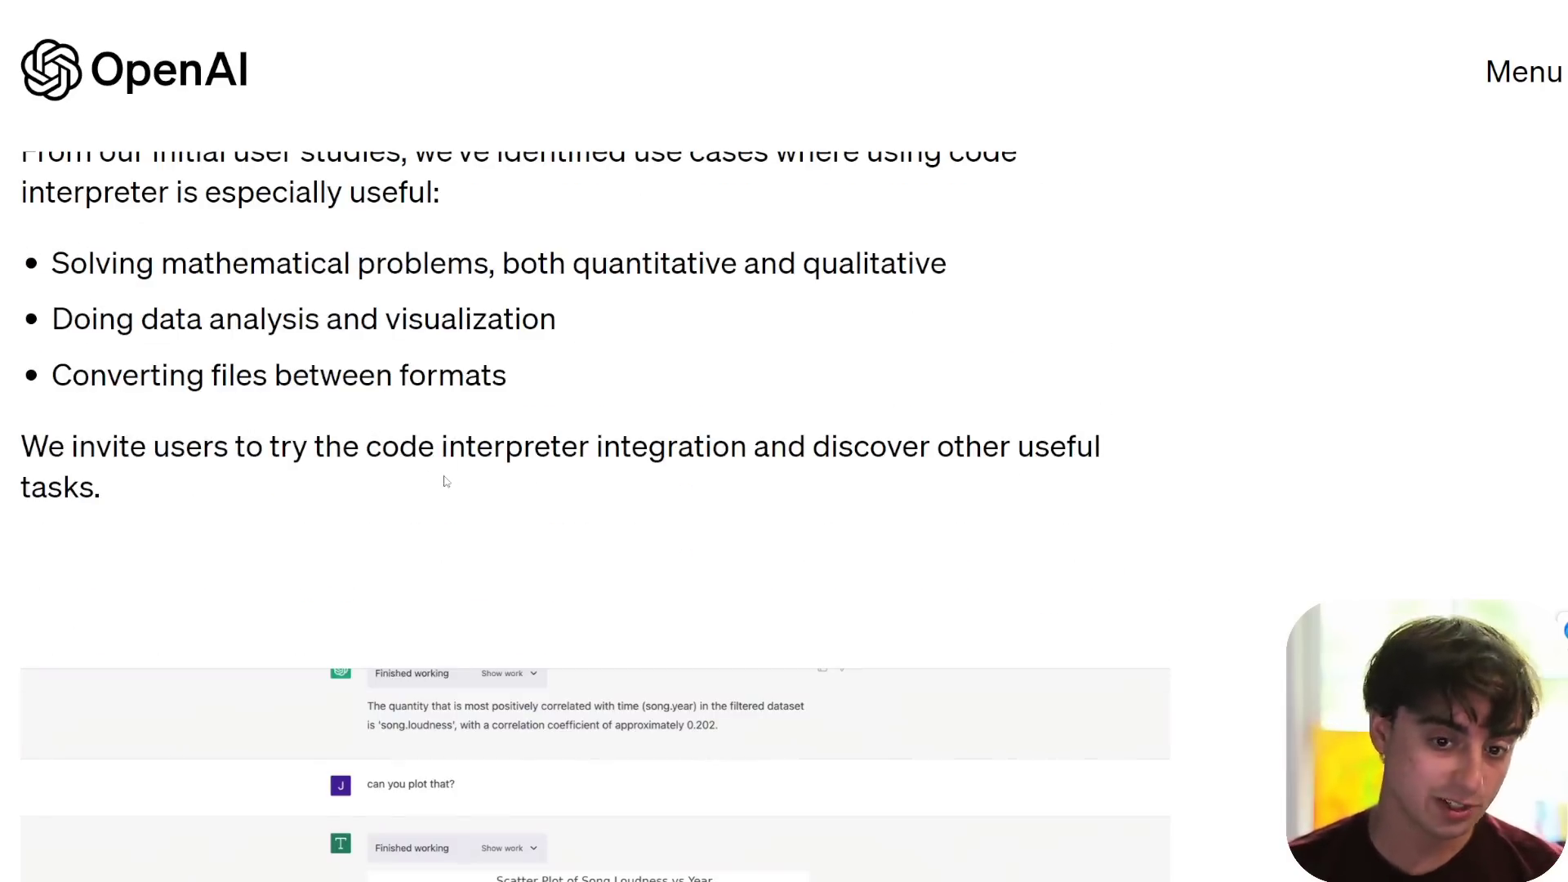
- Rewind the code interpreter demo video to 00:00 and play it in full screen
{"action": "scroll", "coordinate": [448, 481], "scroll_direction": "down", "scroll_amount": 5}
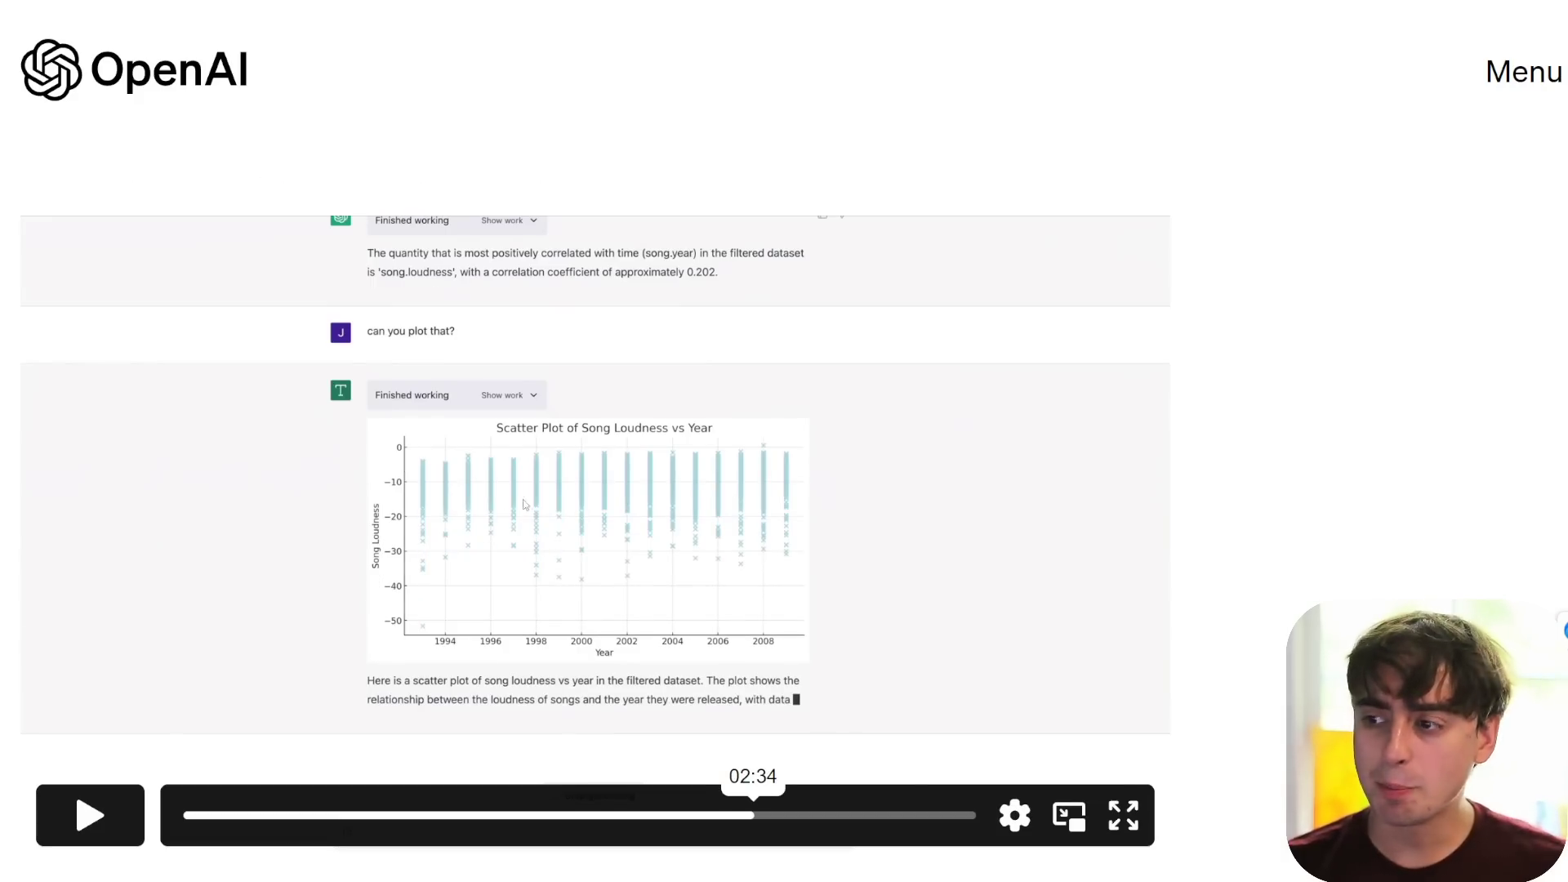
{"action": "left_click", "coordinate": [186, 816]}
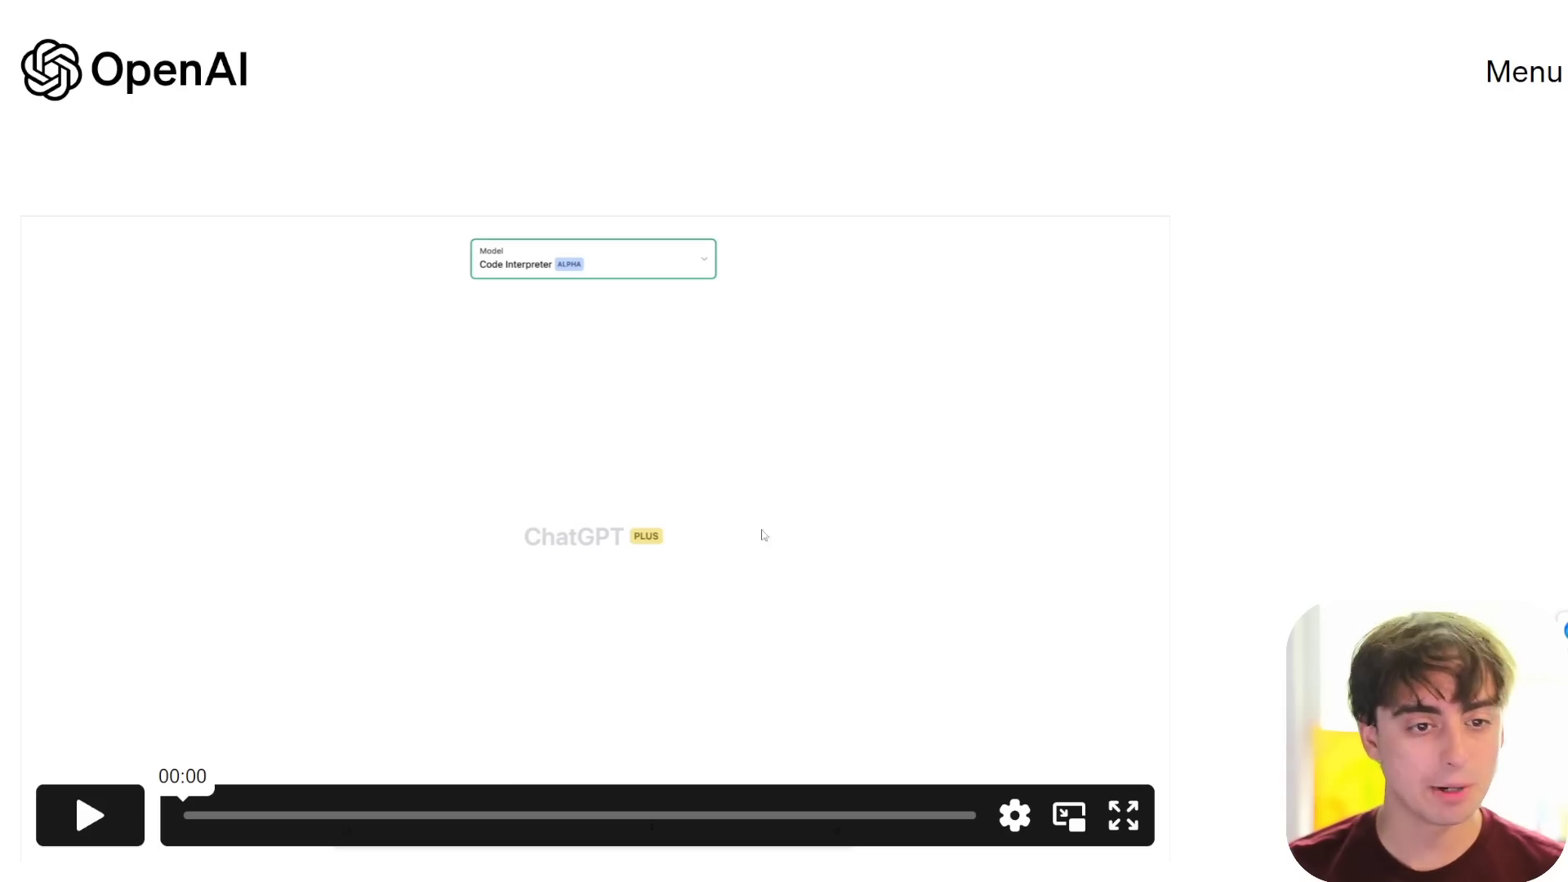
{"action": "left_click", "coordinate": [1123, 816]}
{"action": "key", "text": "space"}
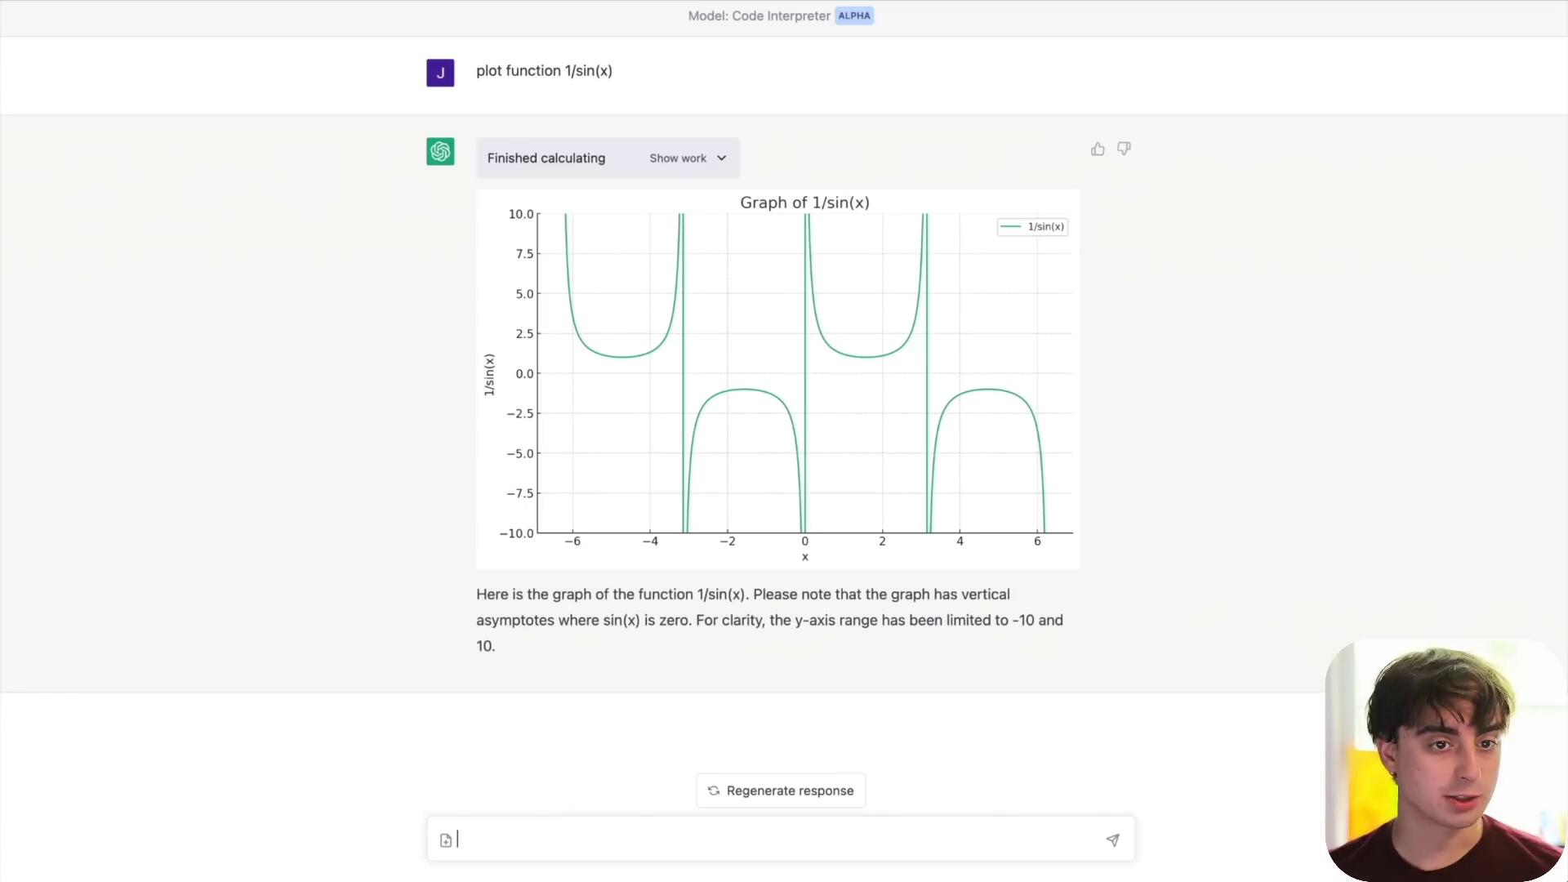
- Ask Code Interpreter "what are the columns of this dataset?" about the uploaded music.csv file
{"action": "mouse_move", "coordinate": [490, 631]}
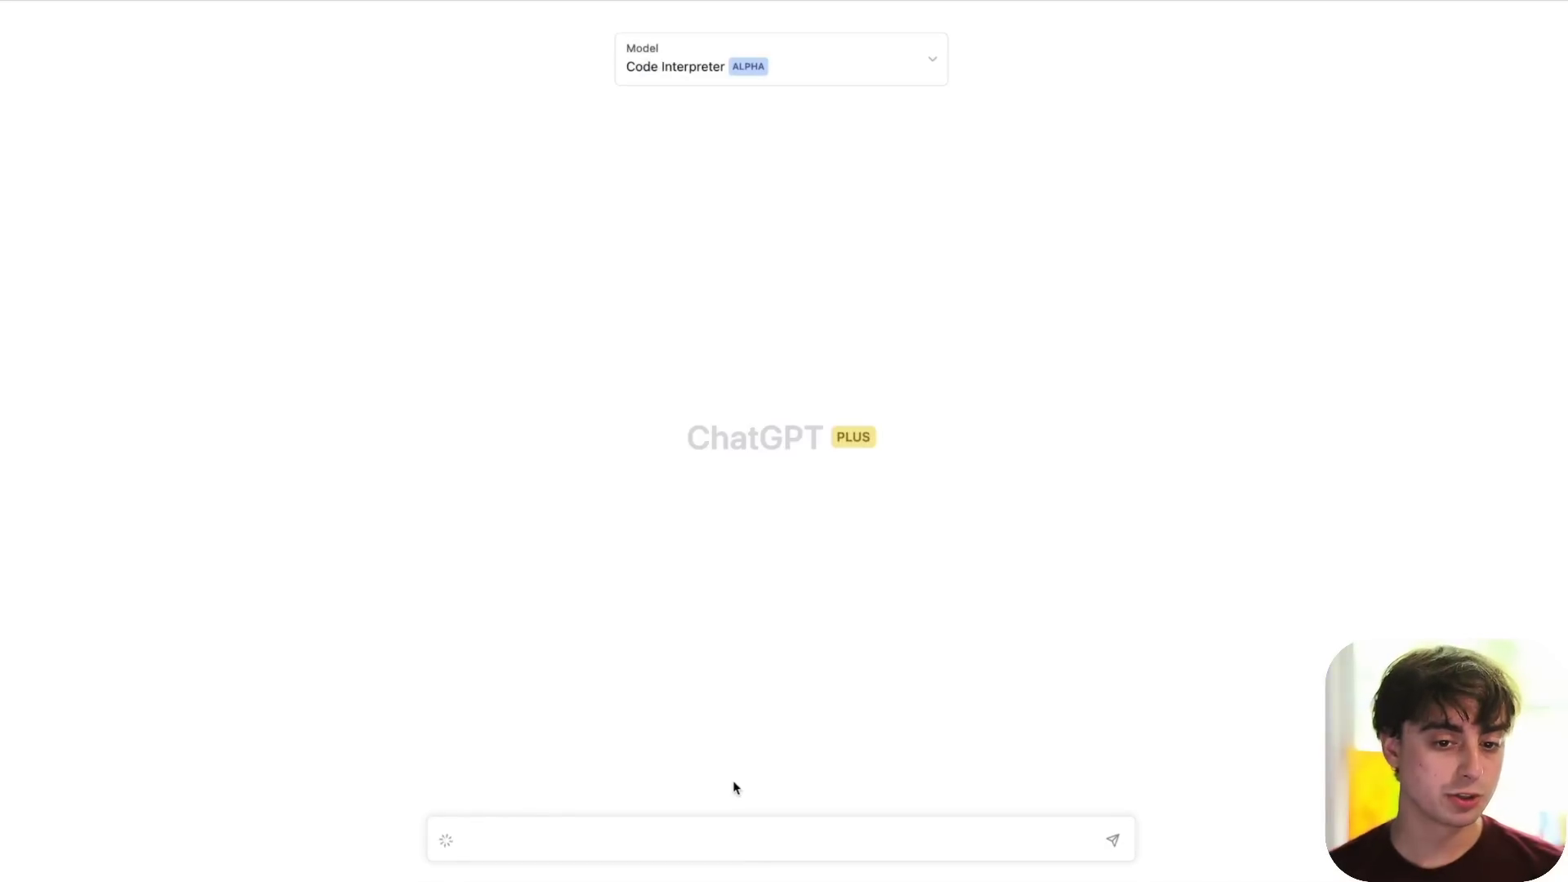
{"action": "left_click", "coordinate": [658, 839]}
{"action": "type", "text": "what are the col"}
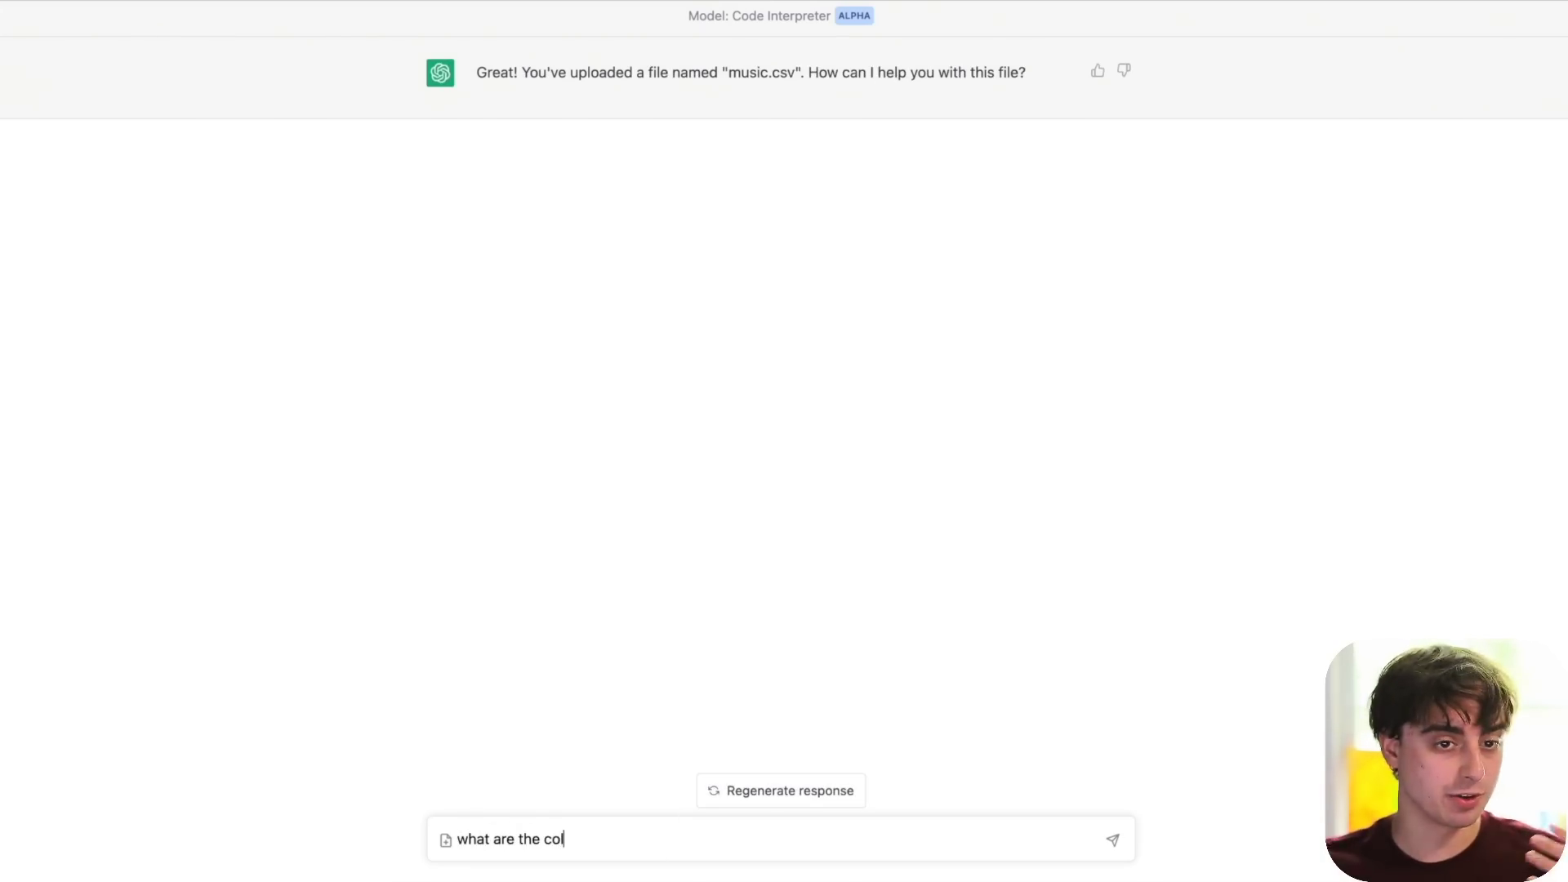
{"action": "type", "text": "umns of this dataset?"}
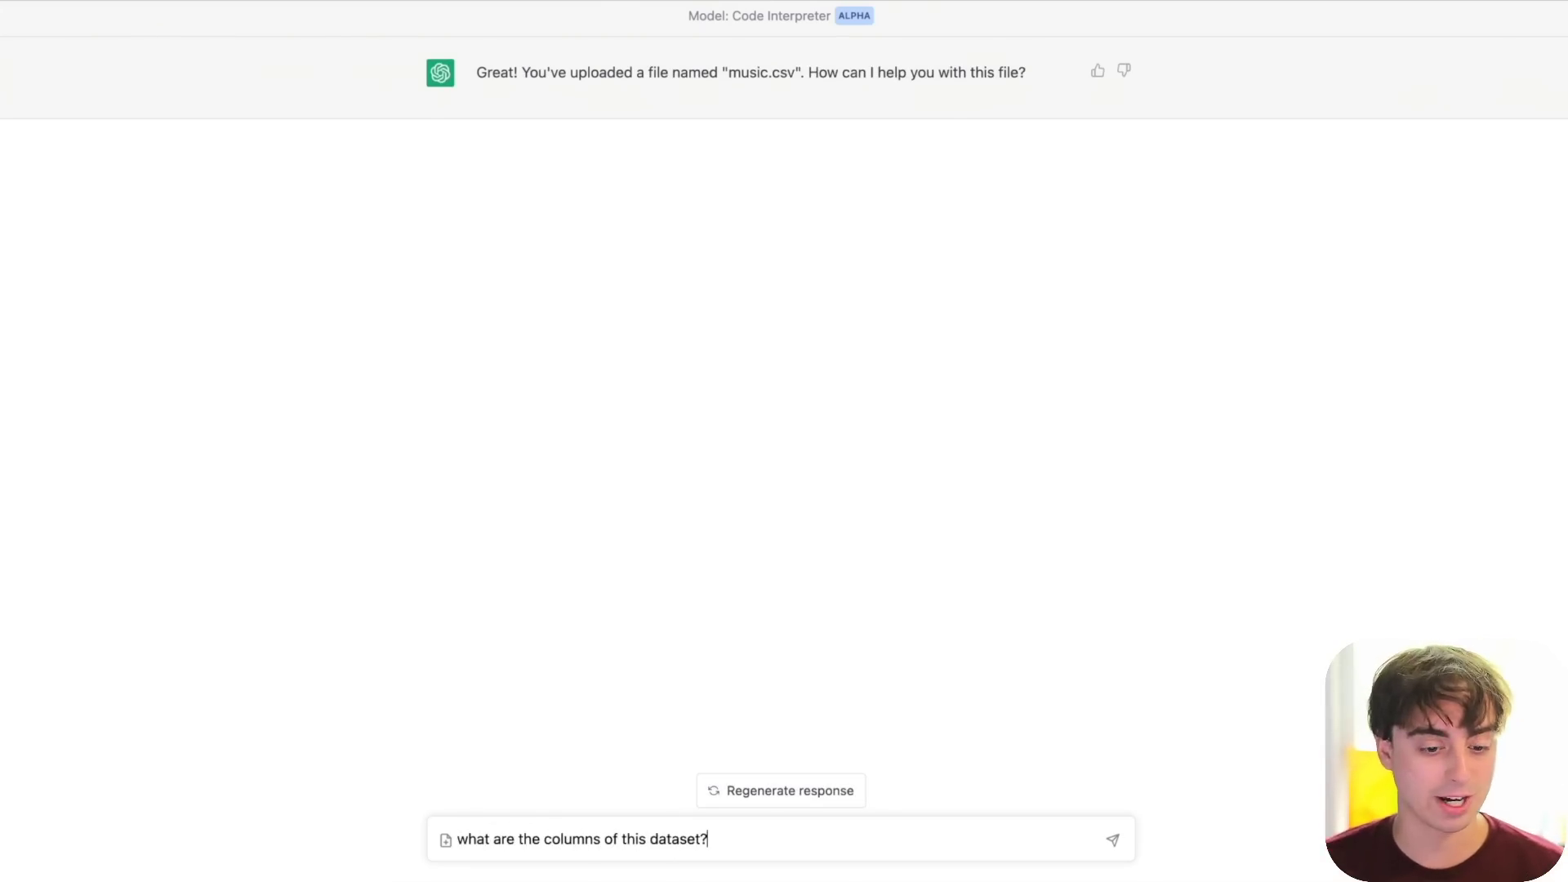
{"action": "key", "text": "Return"}
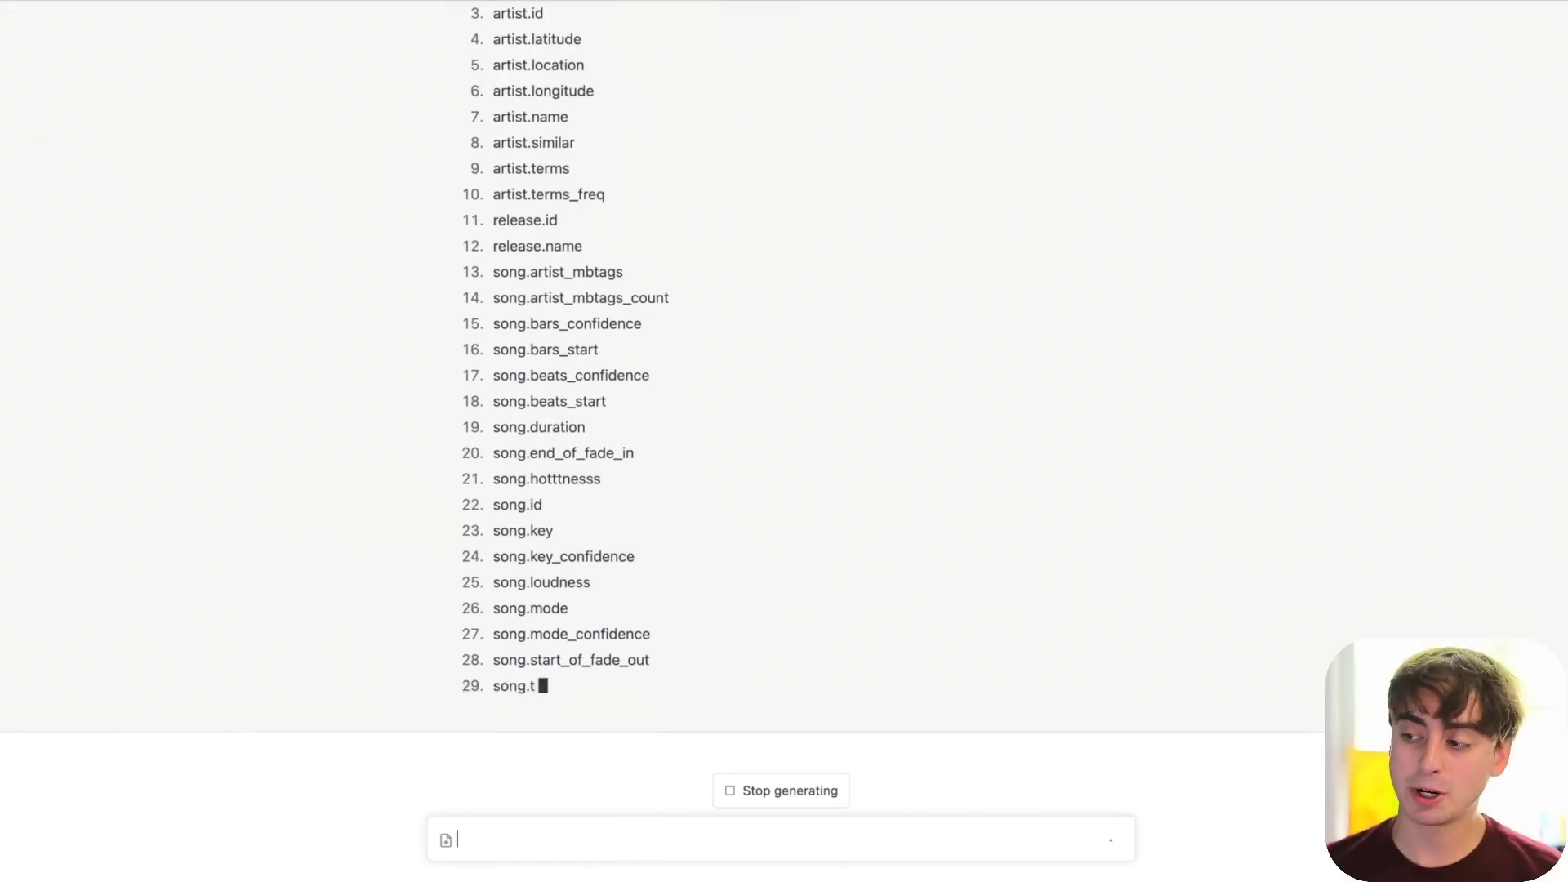
- Ask how many rows the music.csv dataset has
{"action": "type", "text": "how many rows d"}
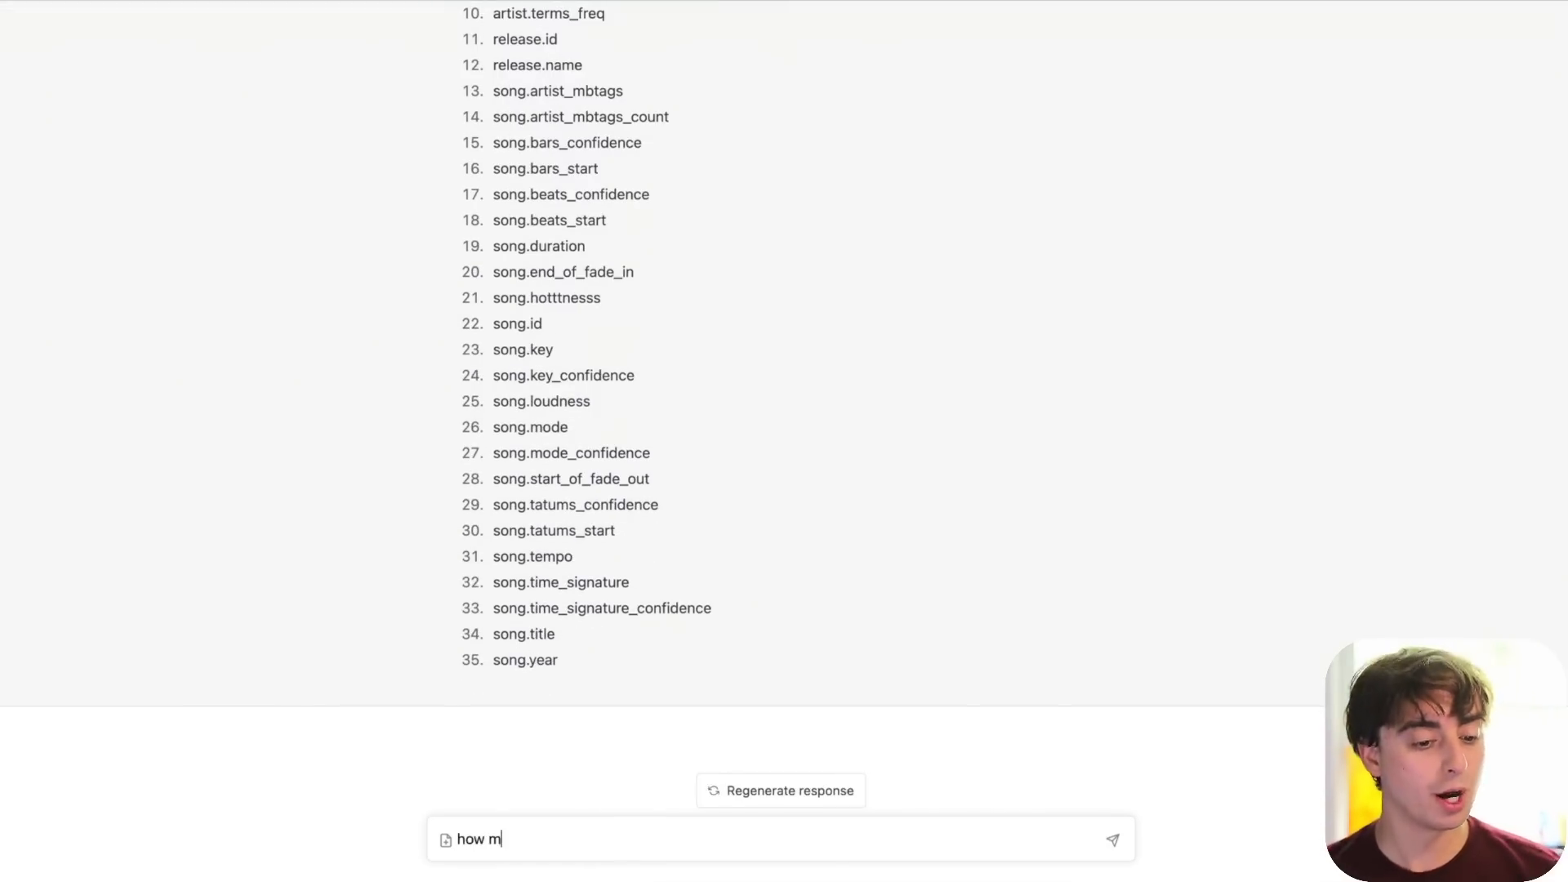
{"action": "type", "text": "oes it have"}
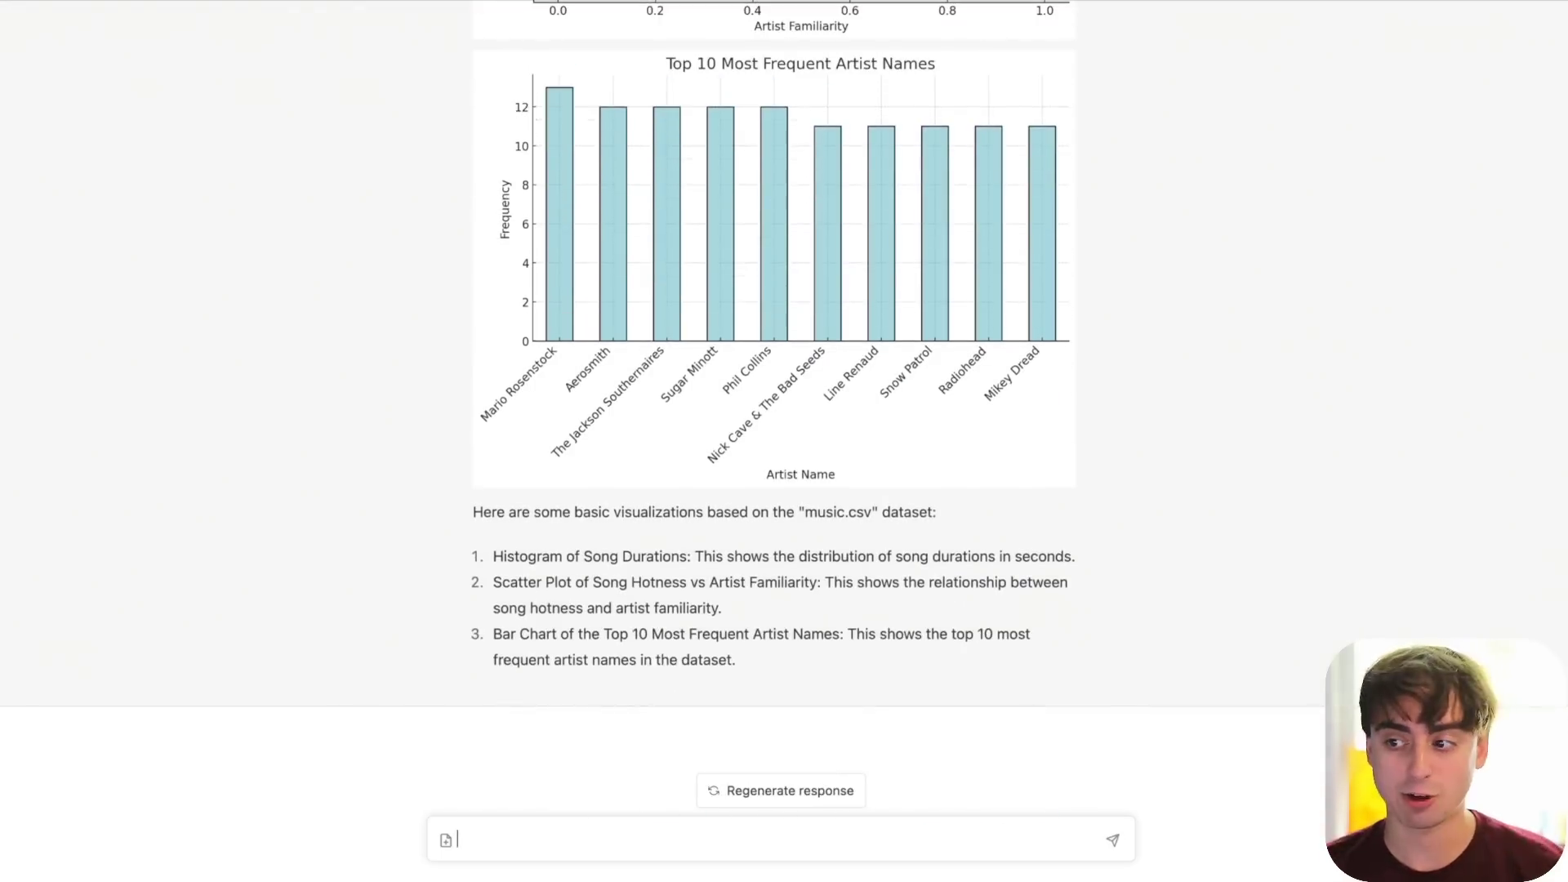
- Request an analysis excluding year 0, considering only years with over 100 songs, and finding the quantity most positively correlated with time
{"action": "type", "text": "now"}
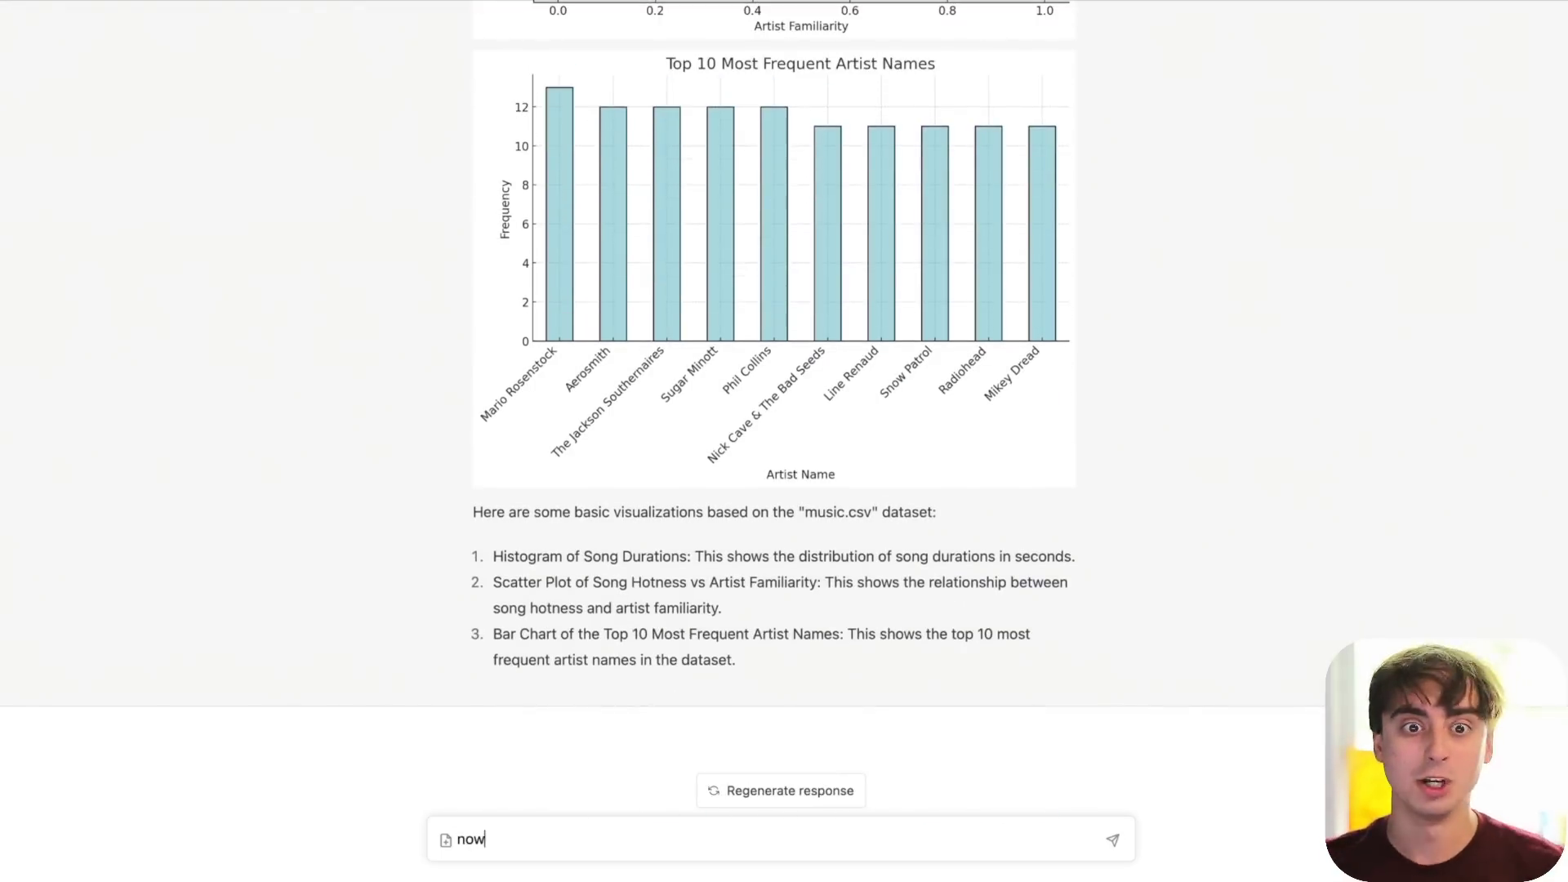
{"action": "type", "text": " let's do the followin"}
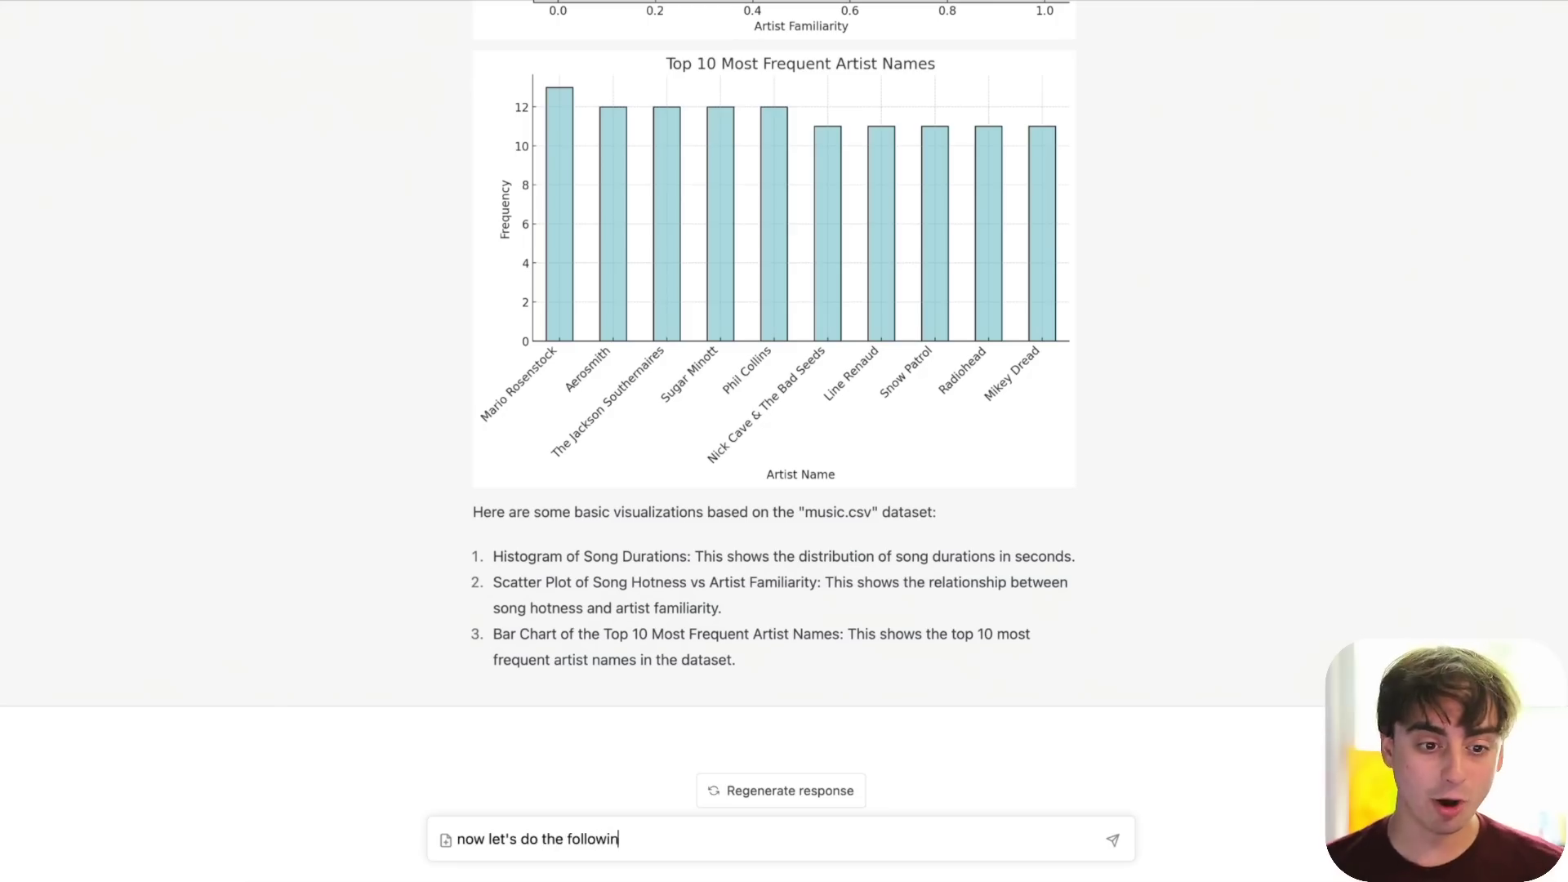
{"action": "type", "text": "g analysis:"}
{"action": "key", "text": "shift+Return"}
{"action": "type", "text": "- let's exclude year 0"}
{"action": "key", "text": "shift+Return"}
{"action": "type", "text": "- let"}
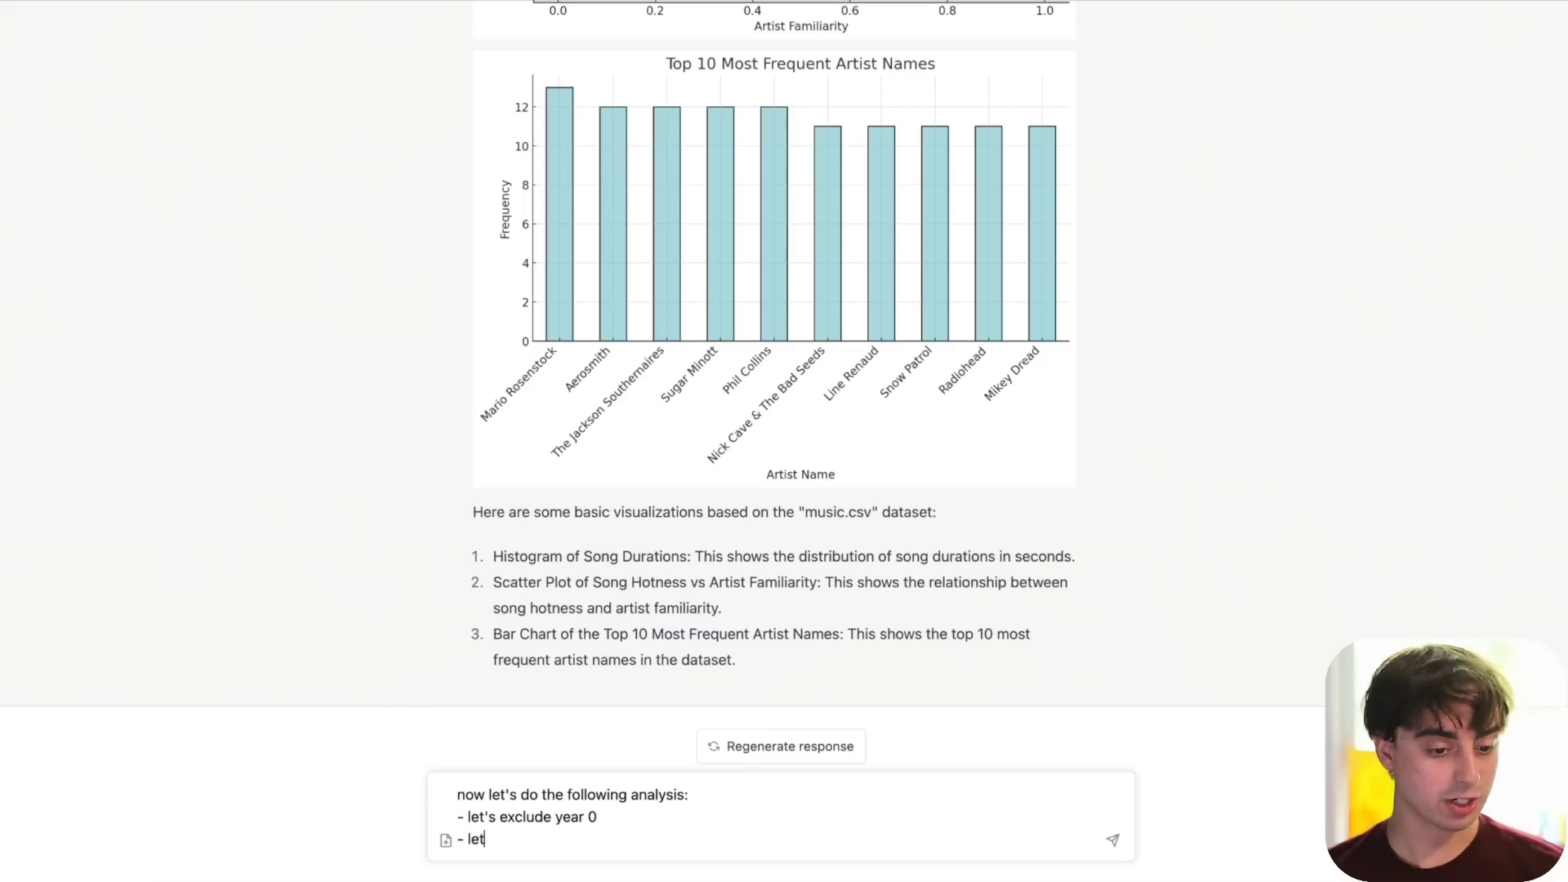
{"action": "type", "text": "'s consider only "}
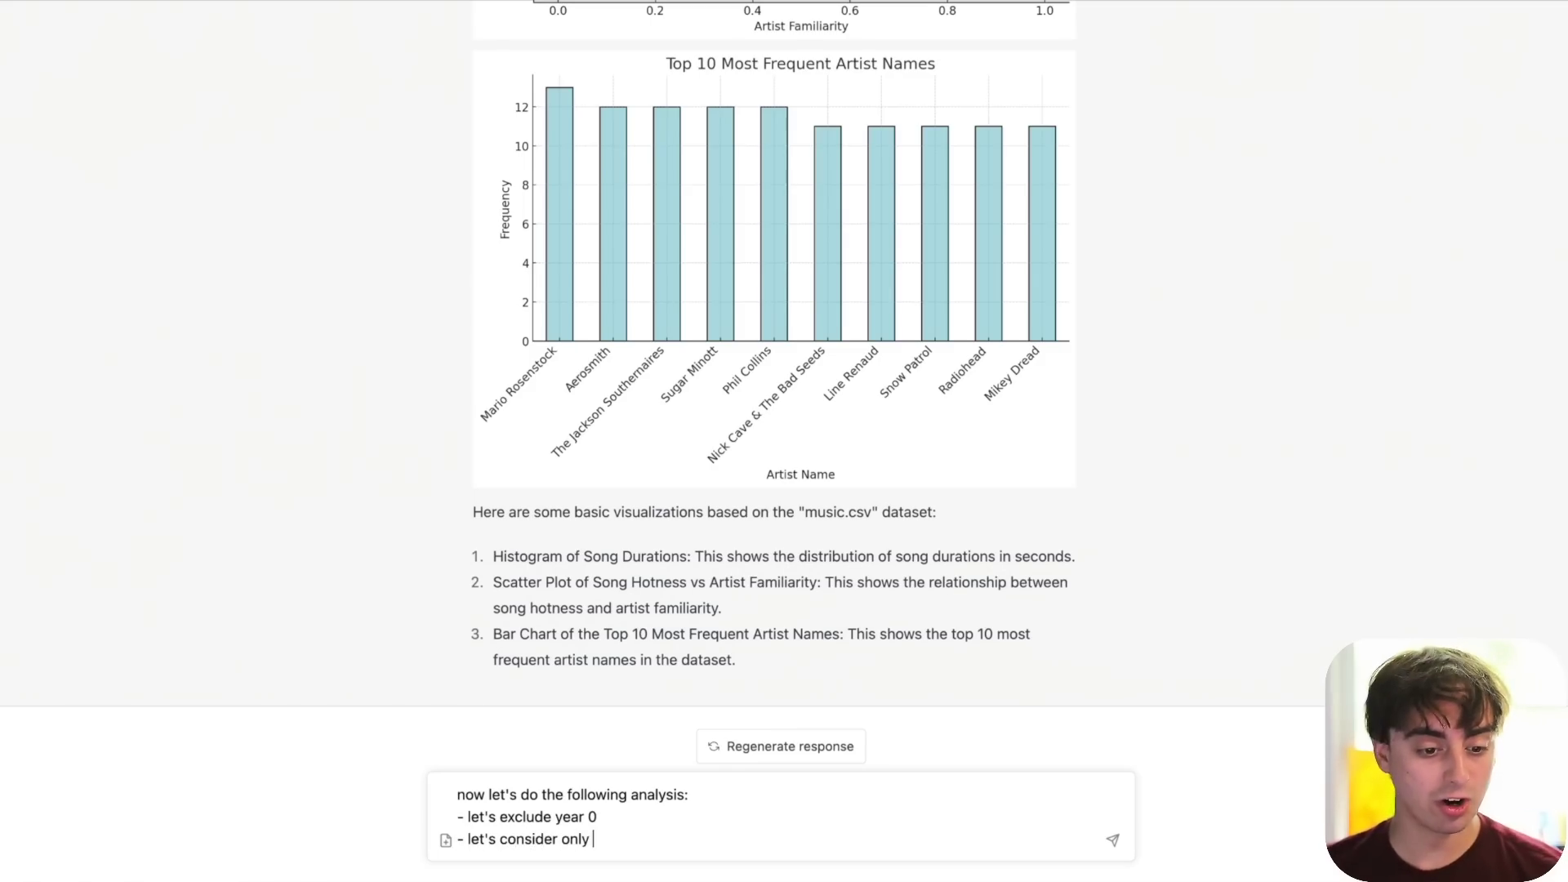
{"action": "type", "text": "years with over 10"}
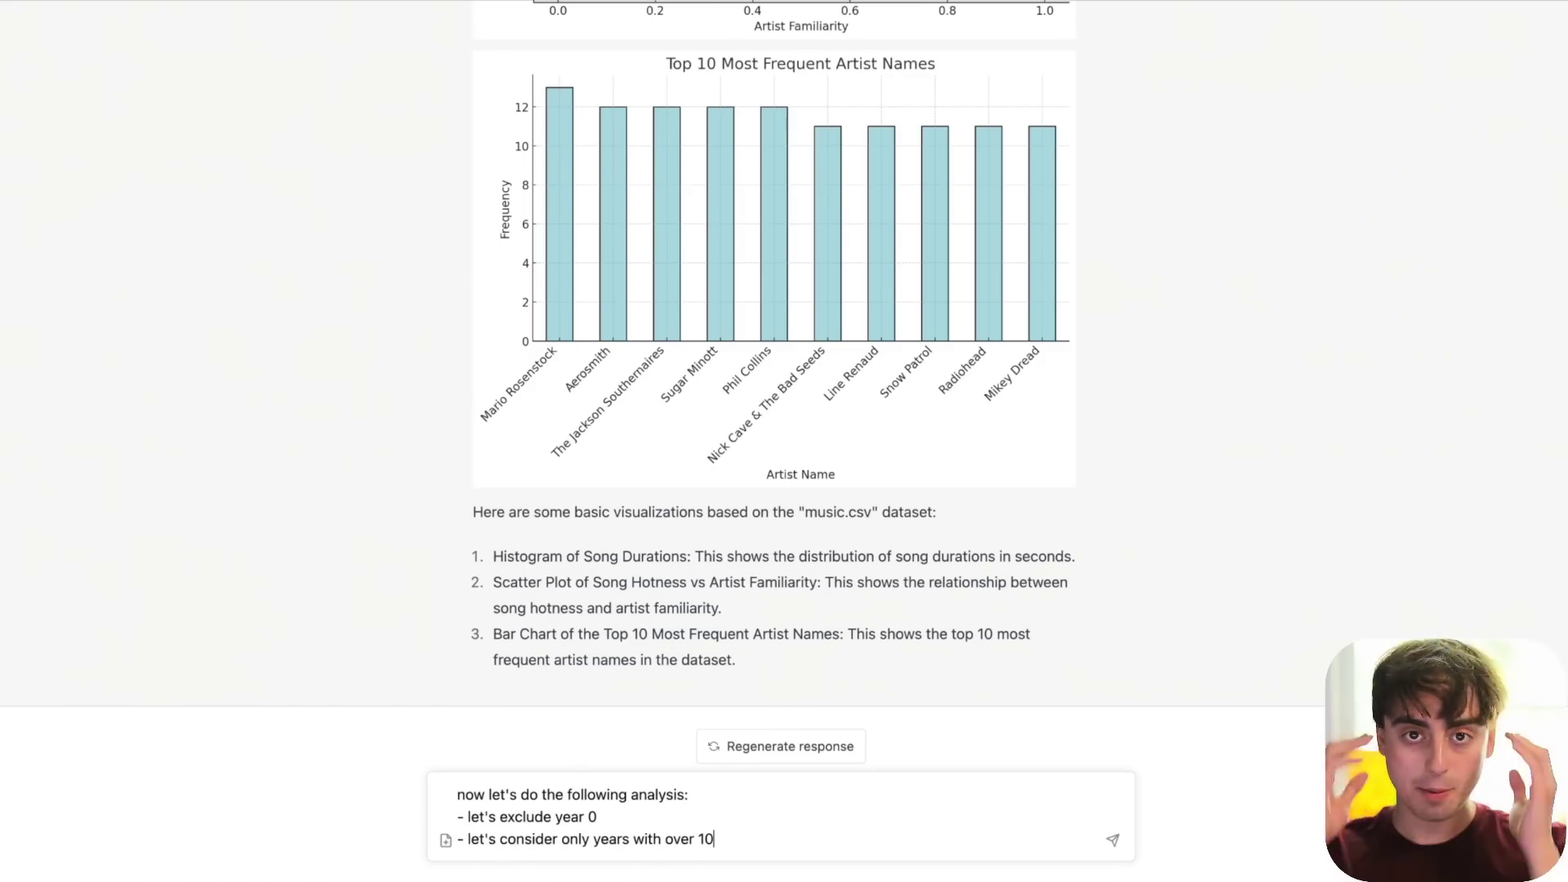
{"action": "type", "text": "0 songs"}
{"action": "key", "text": "shift+Return"}
{"action": "type", "text": "-"}
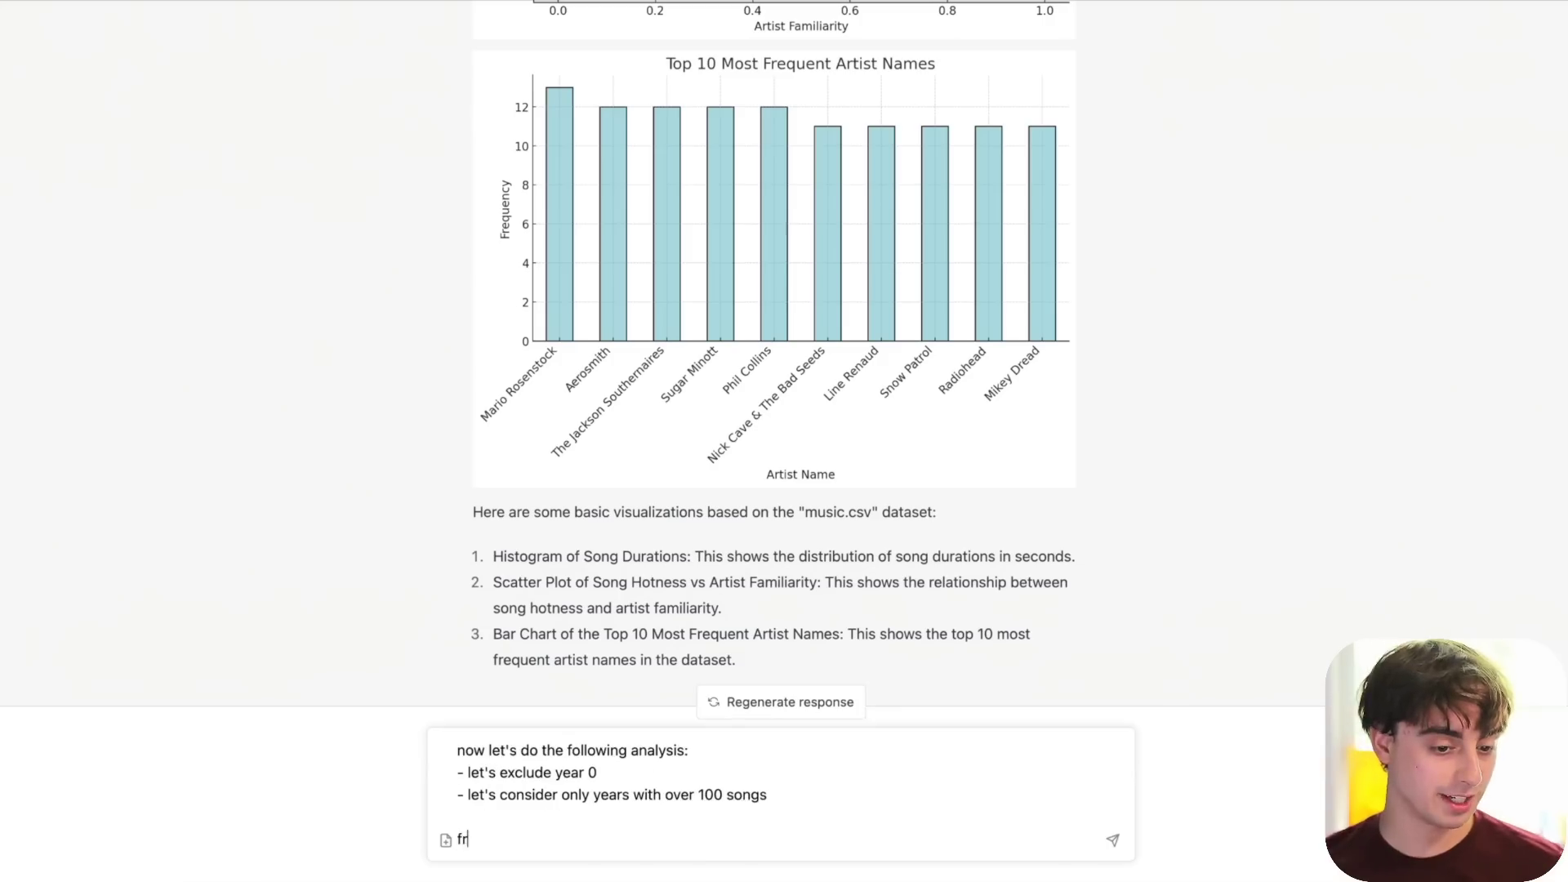
{"action": "type", "text": " qunant"}
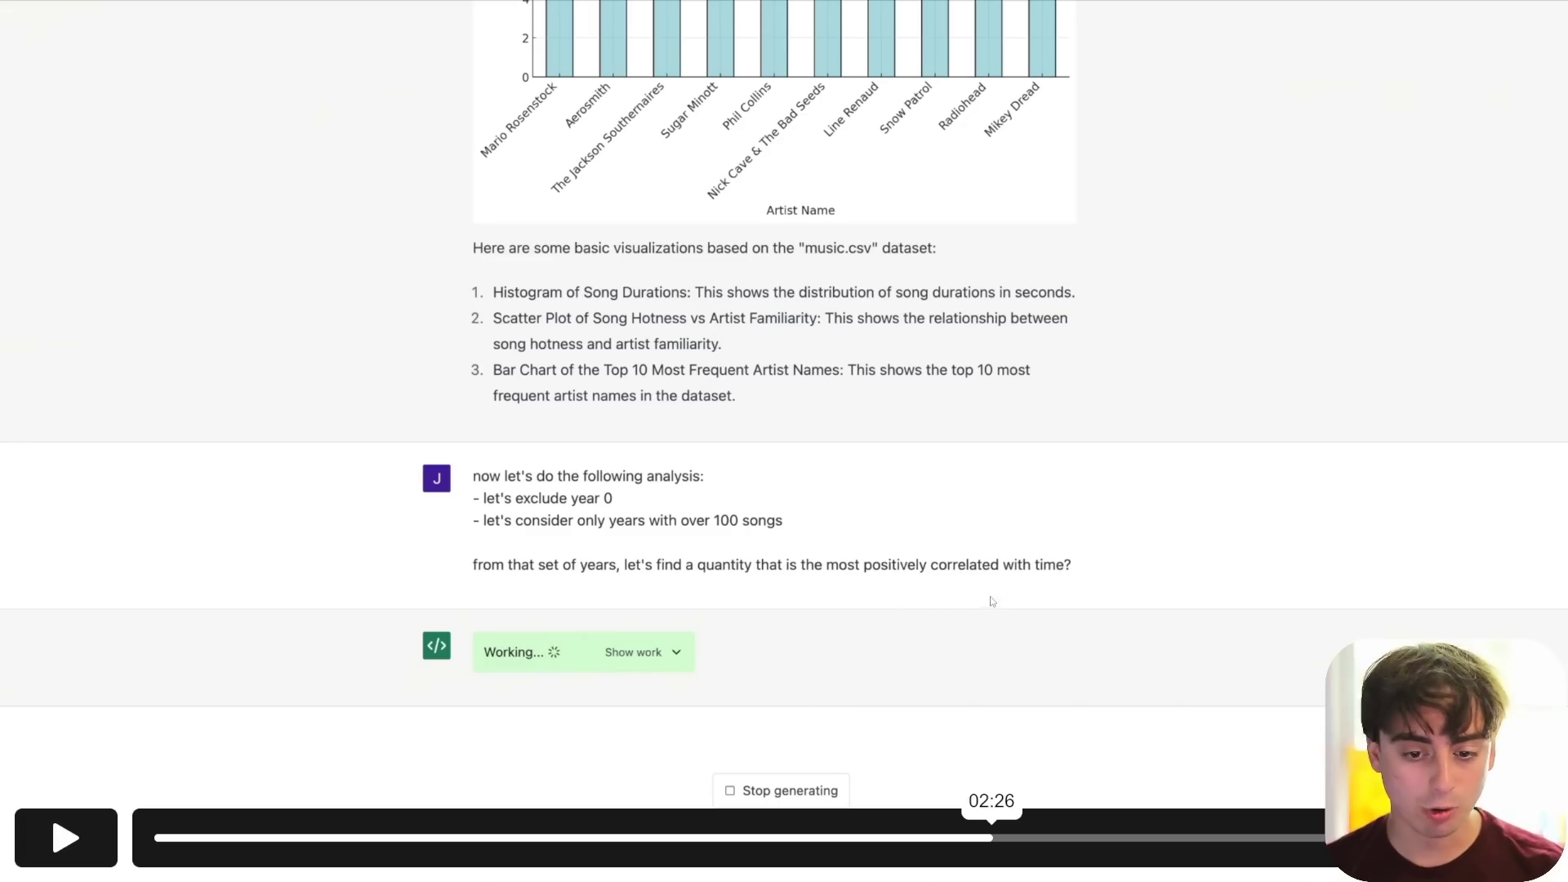
- Resume the demo and request a plot of the correlation with "can you plot that?"
{"action": "left_click", "coordinate": [66, 837]}
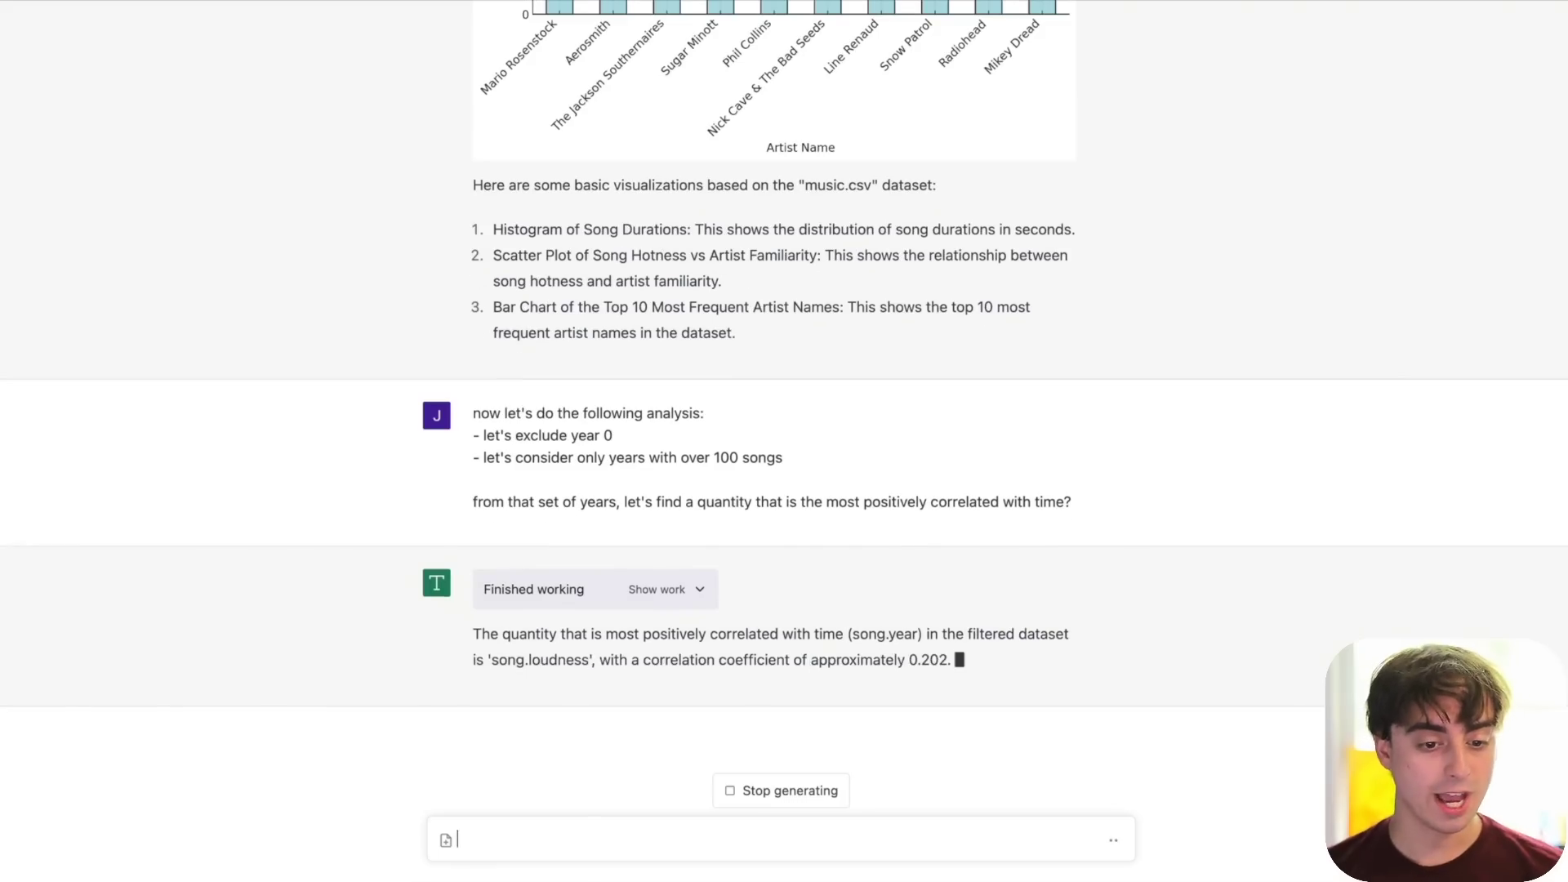
{"action": "type", "text": "plot that?"}
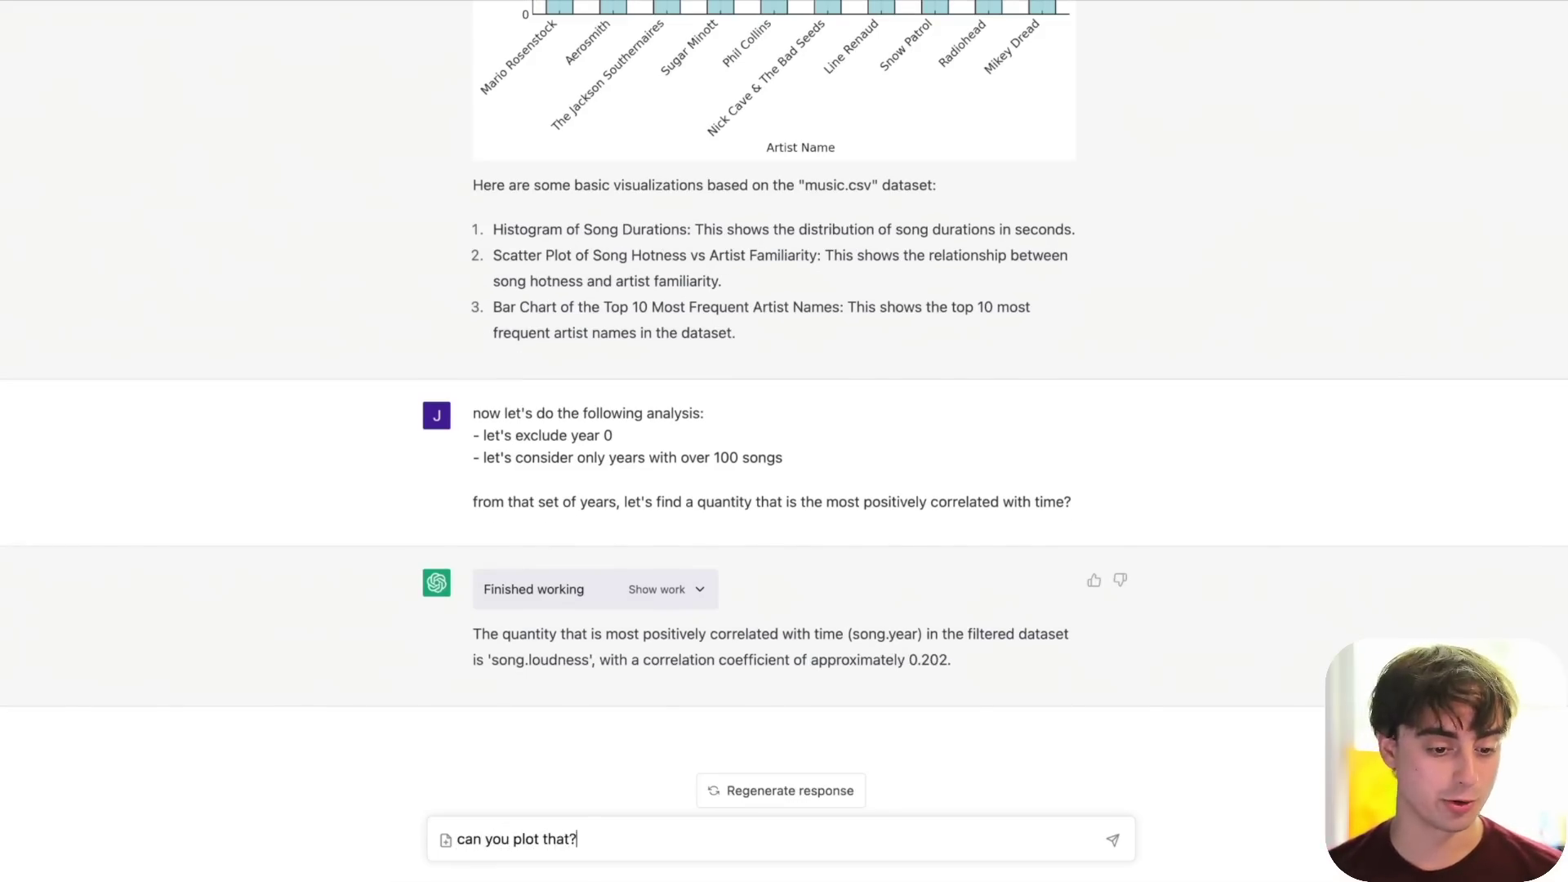
{"action": "key", "text": "Return"}
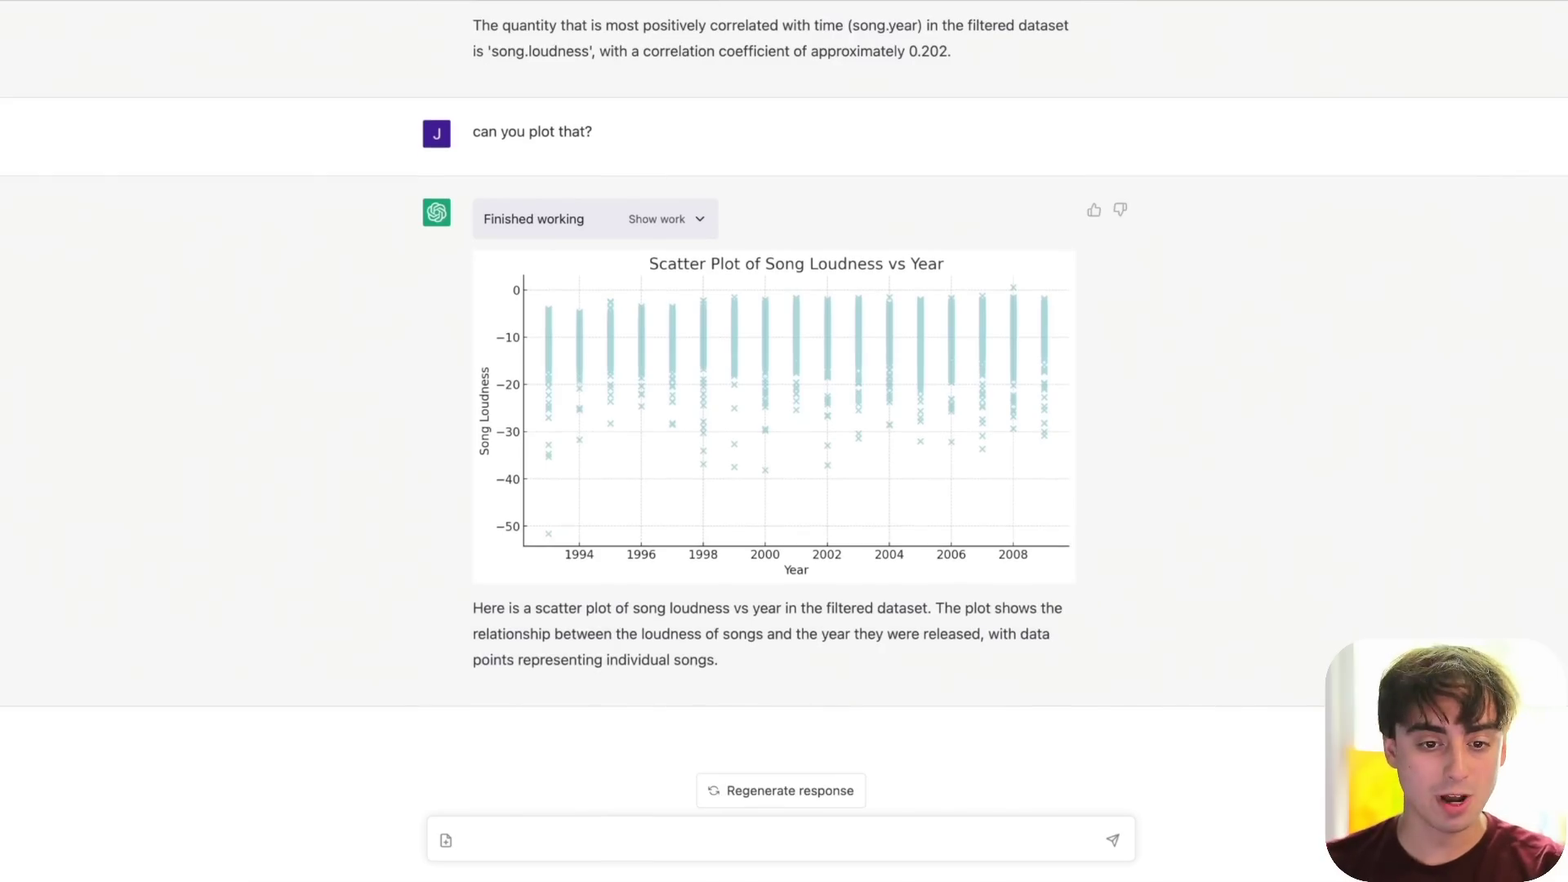
- Request an aggregated plot of the song data, and move the demo video to 02:49
{"action": "type", "text": "make an aggregated plot"}
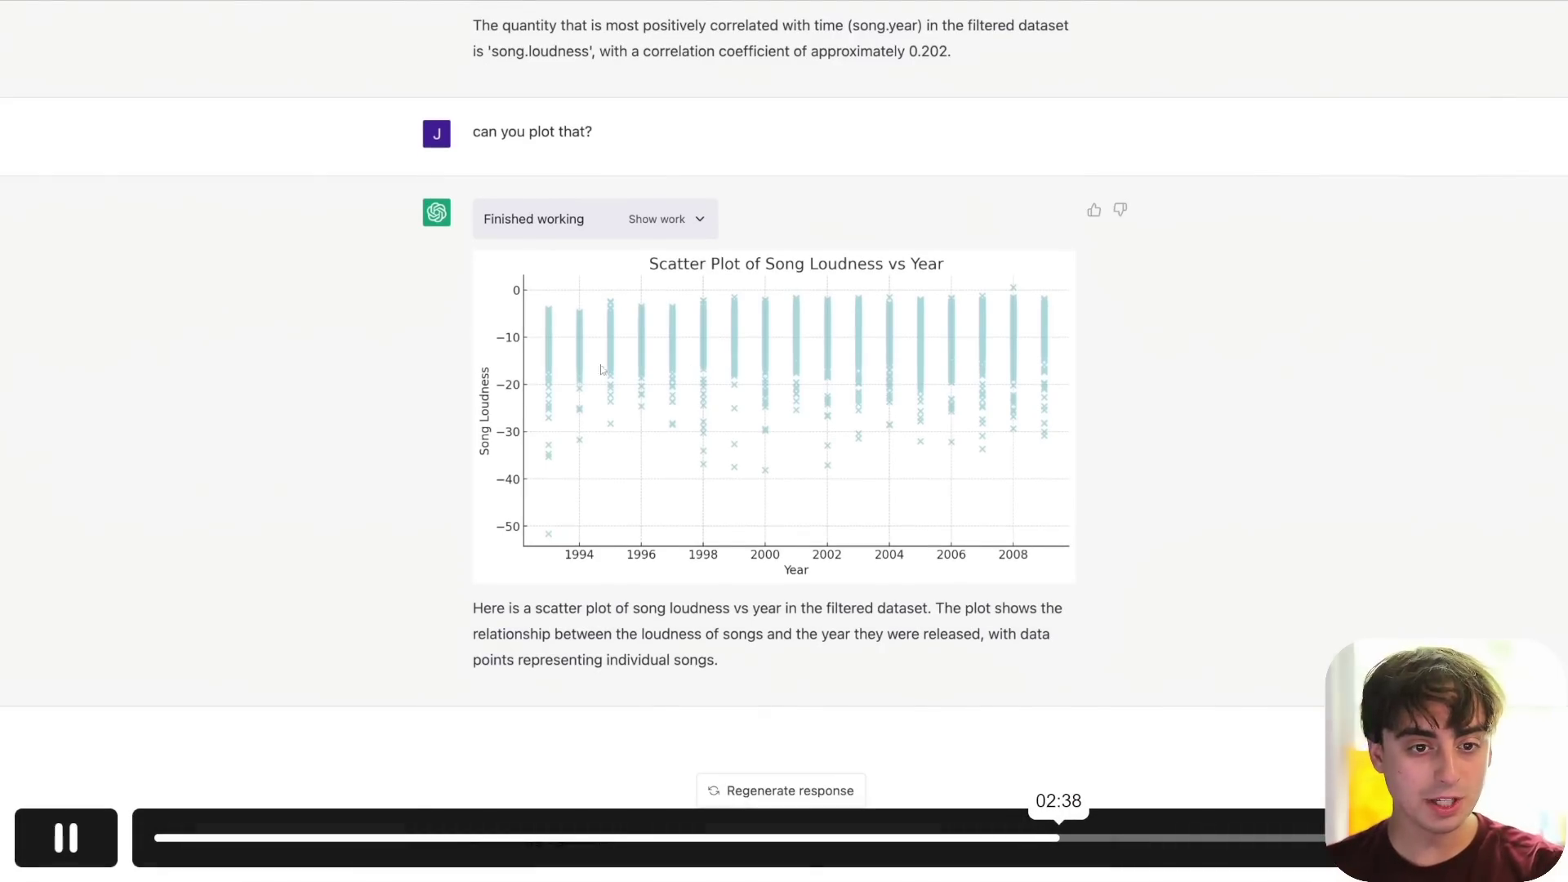
{"action": "key", "text": "Return"}
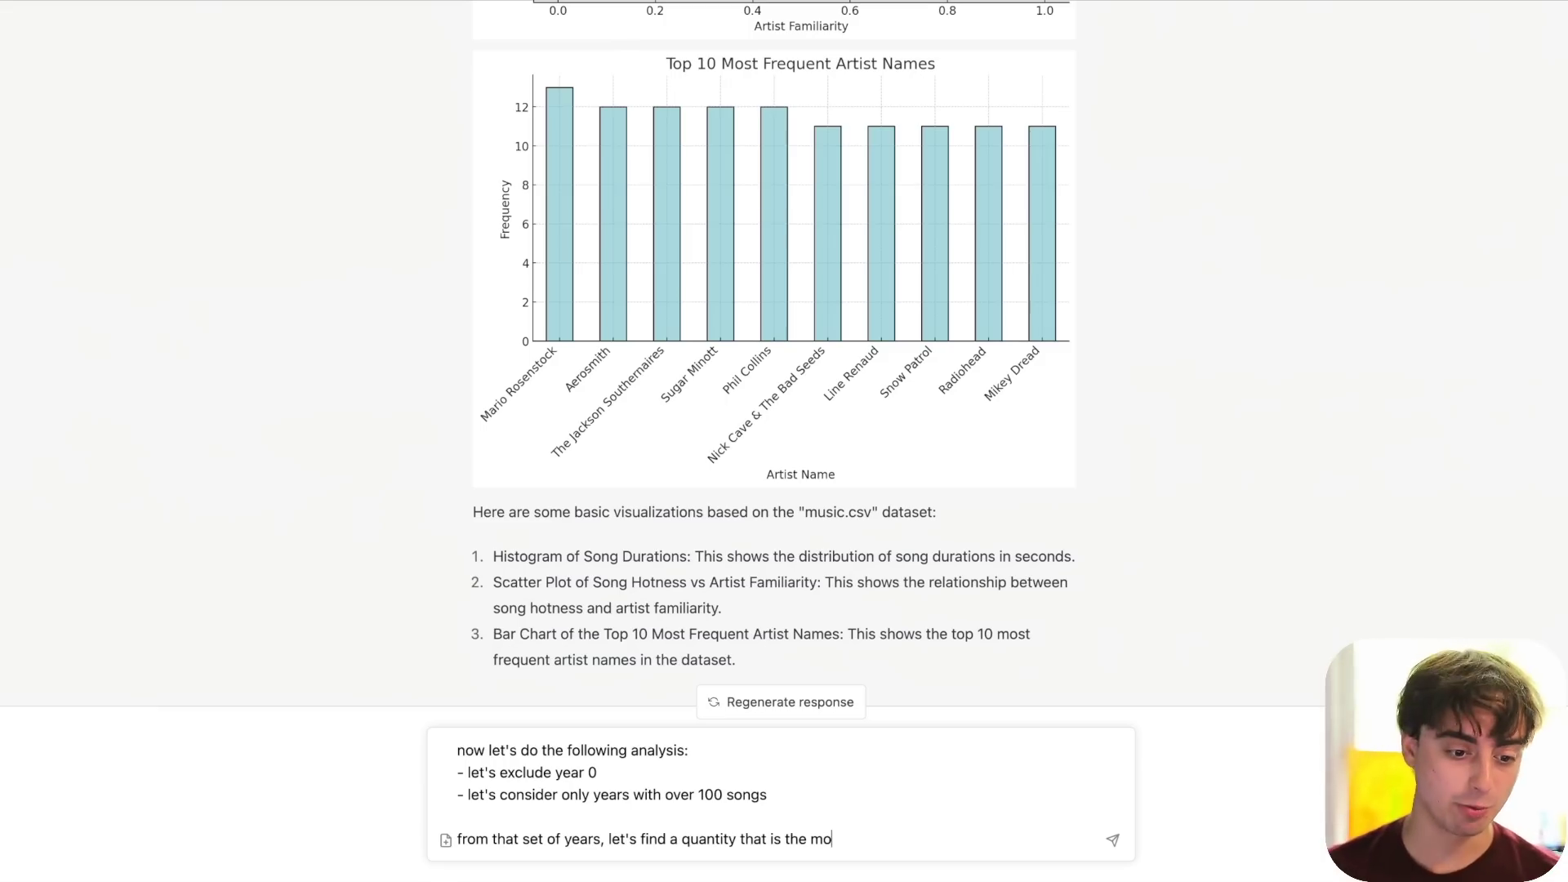
{"action": "left_click", "coordinate": [1125, 838]}
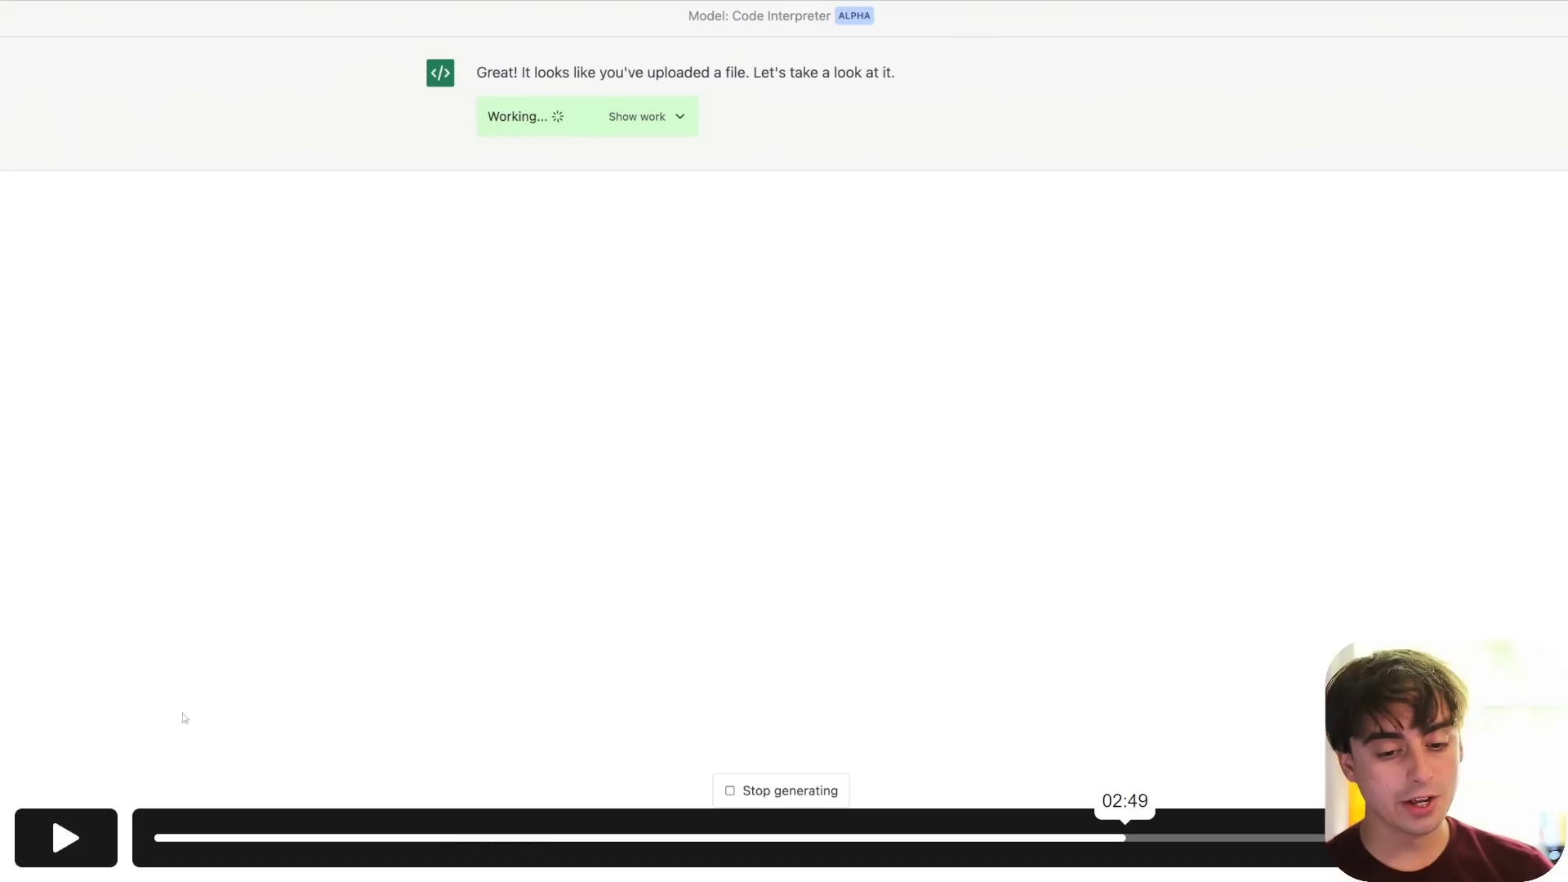
- Play the demo video through the Python icon image and the request "can you make it 4x smaller?"
{"action": "left_click", "coordinate": [65, 837]}
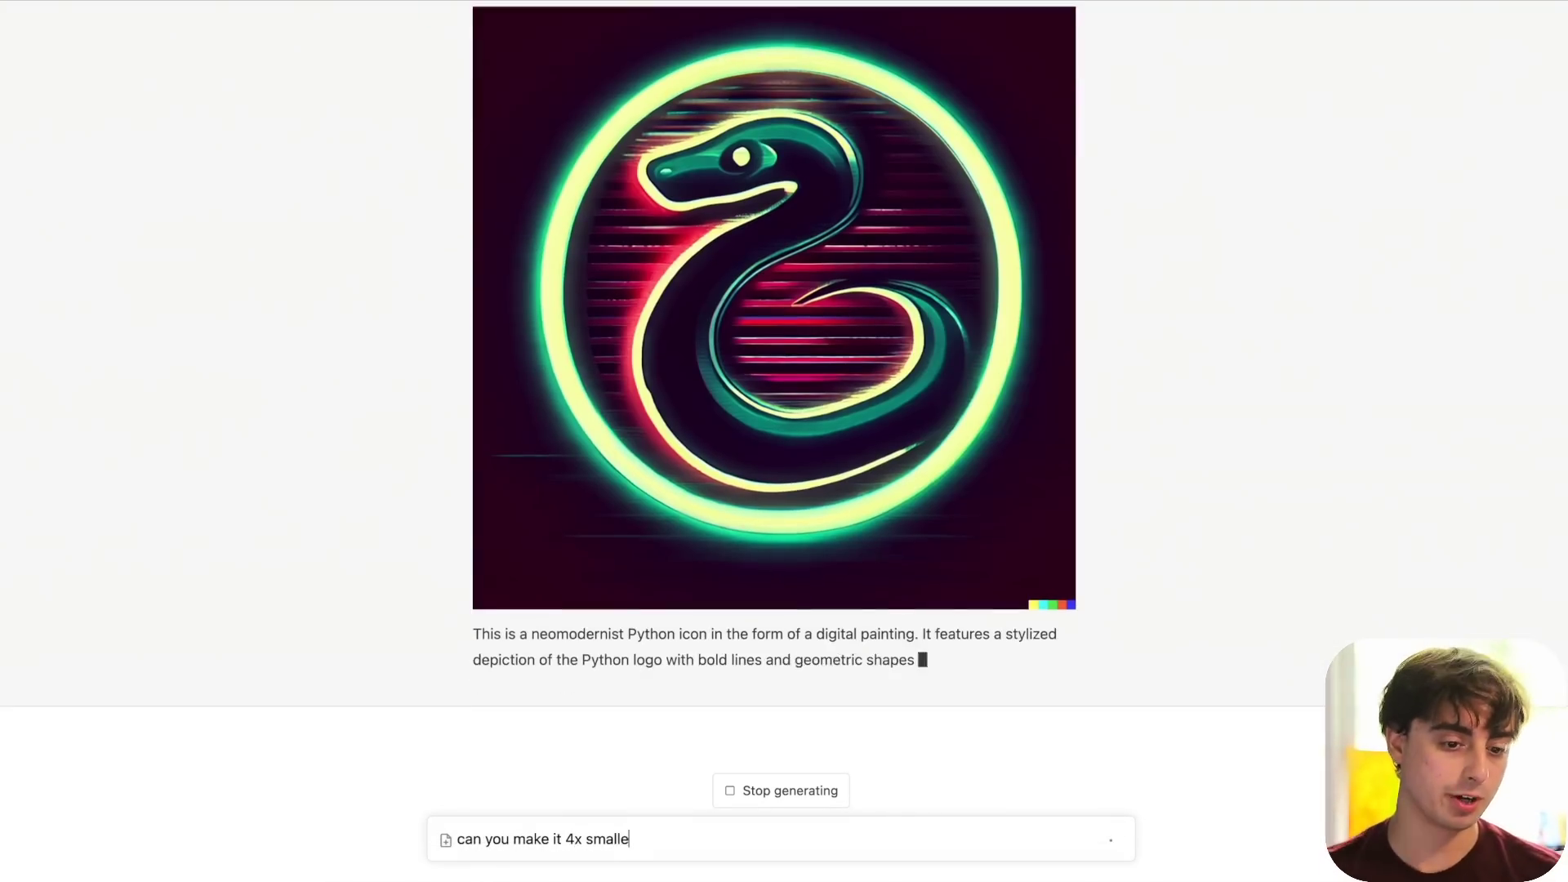
{"action": "left_click", "coordinate": [885, 493]}
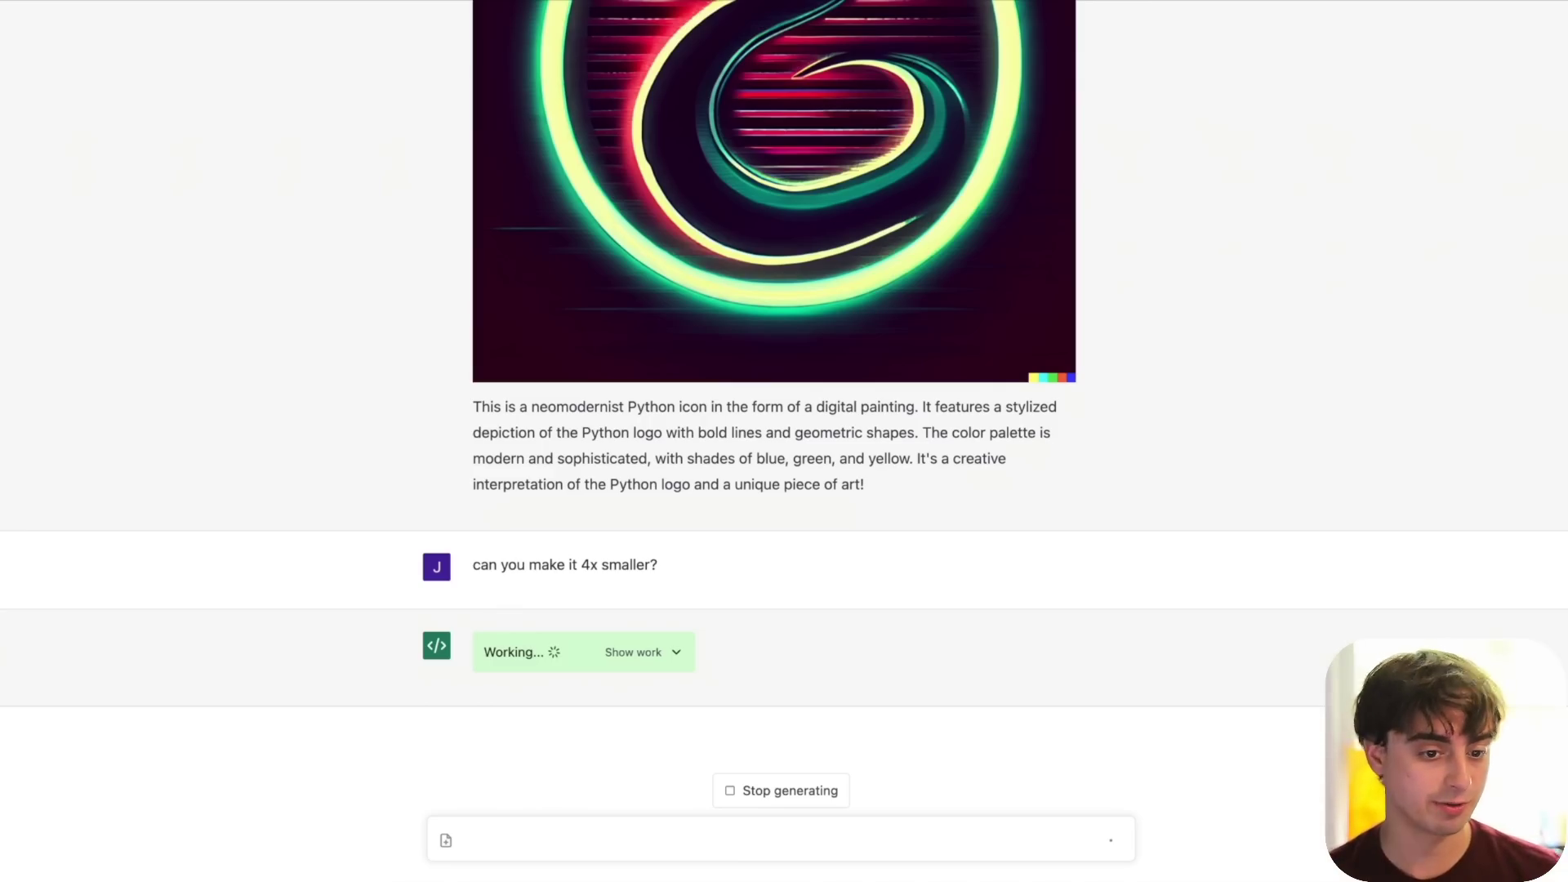
{"action": "left_click", "coordinate": [798, 370]}
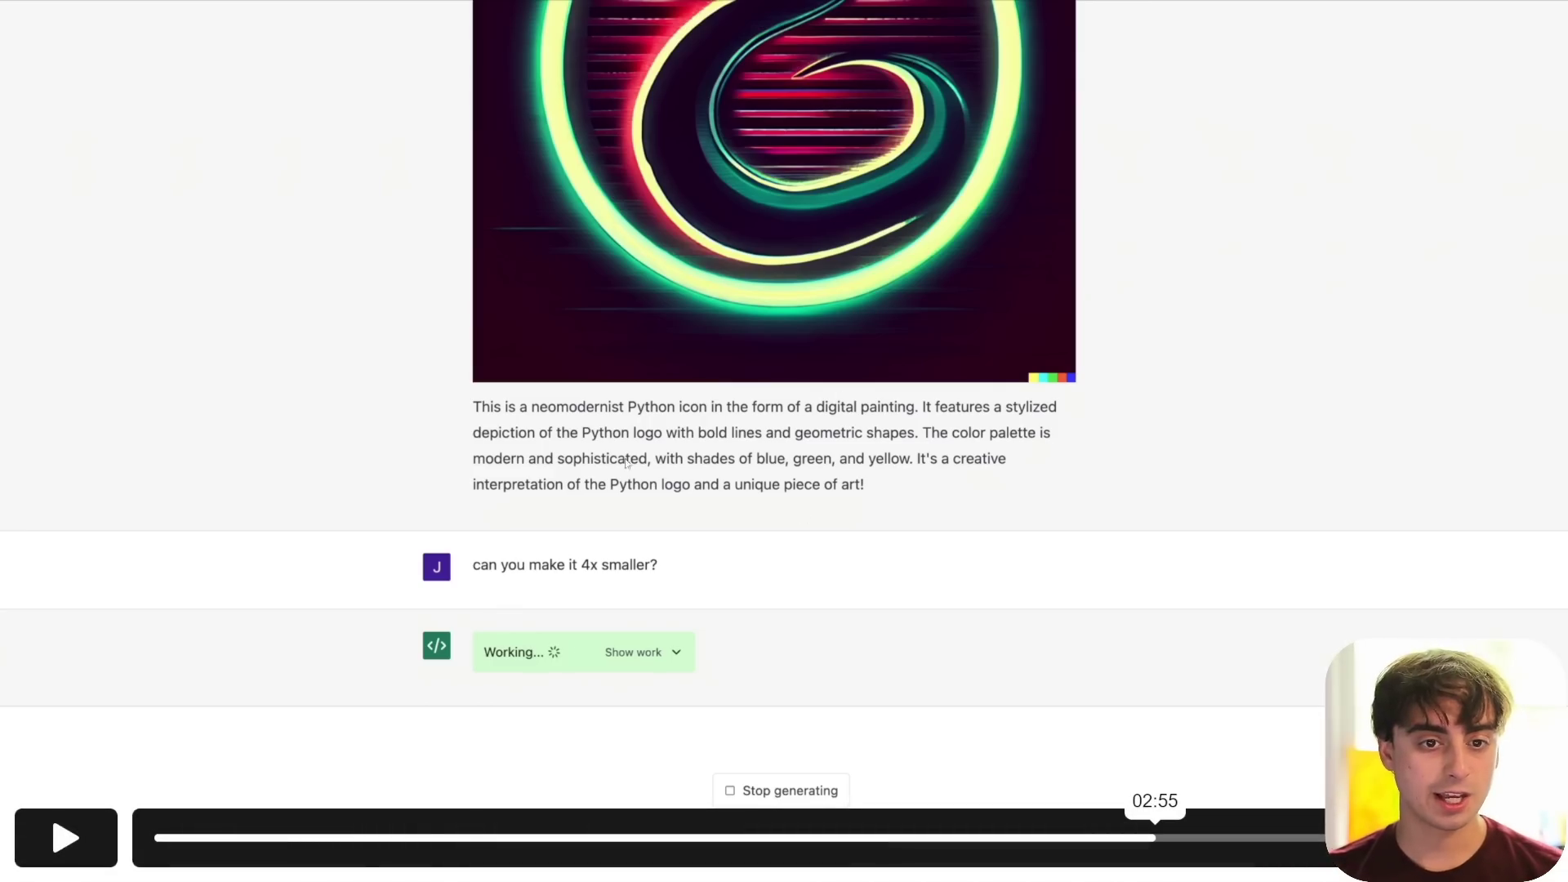
{"action": "left_click", "coordinate": [45, 850]}
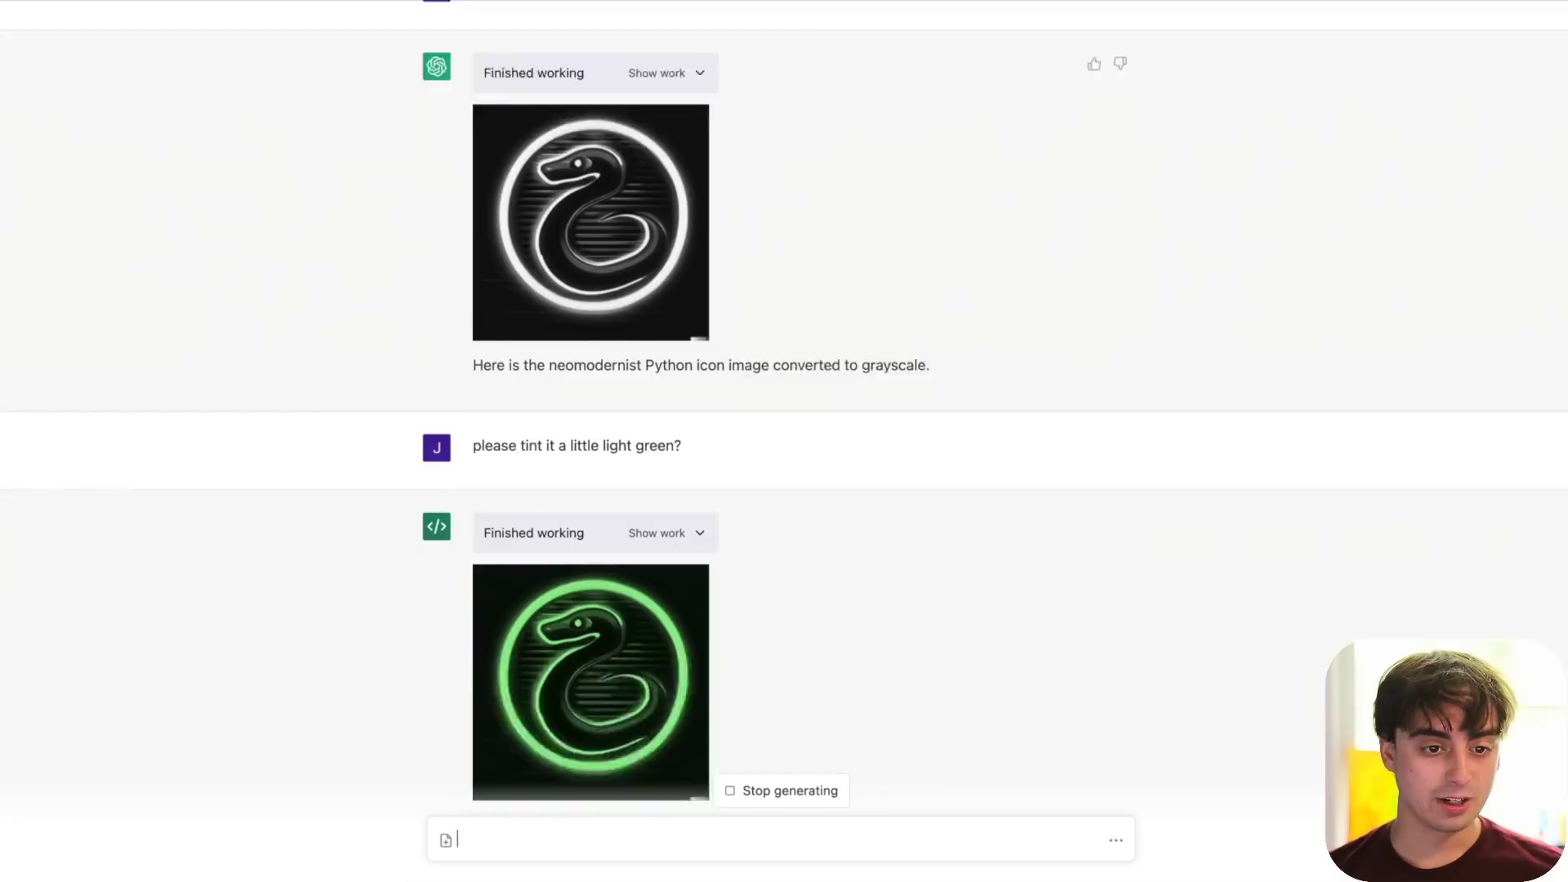
- Send the request "now use opencv to select foreground only" for the green-tinted Python icon image
{"action": "type", "text": "no"}
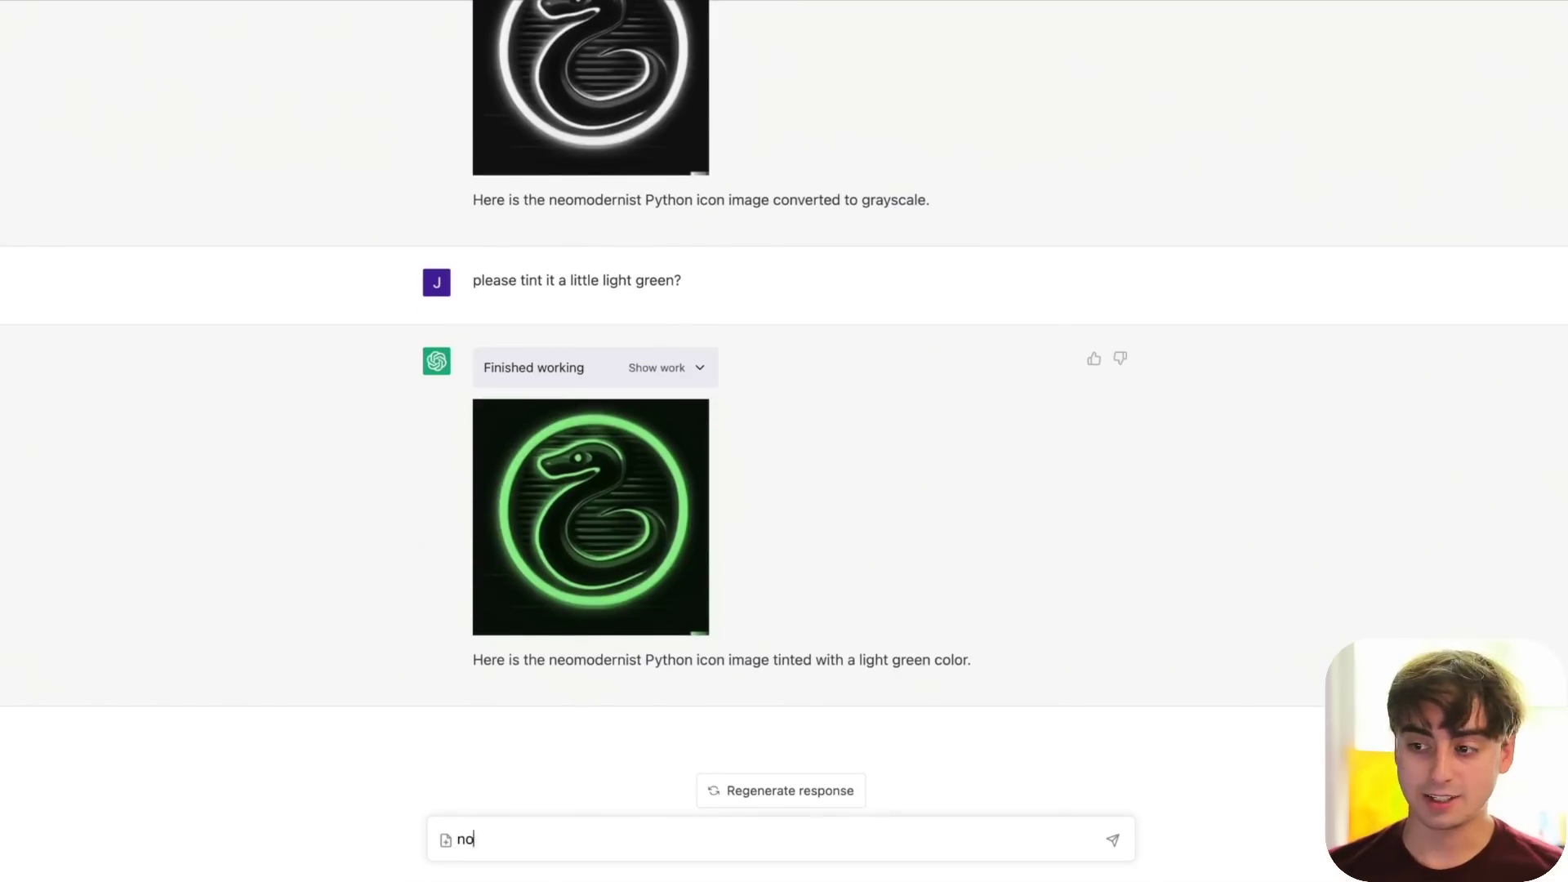
{"action": "type", "text": "w use opencv to select foreground only"}
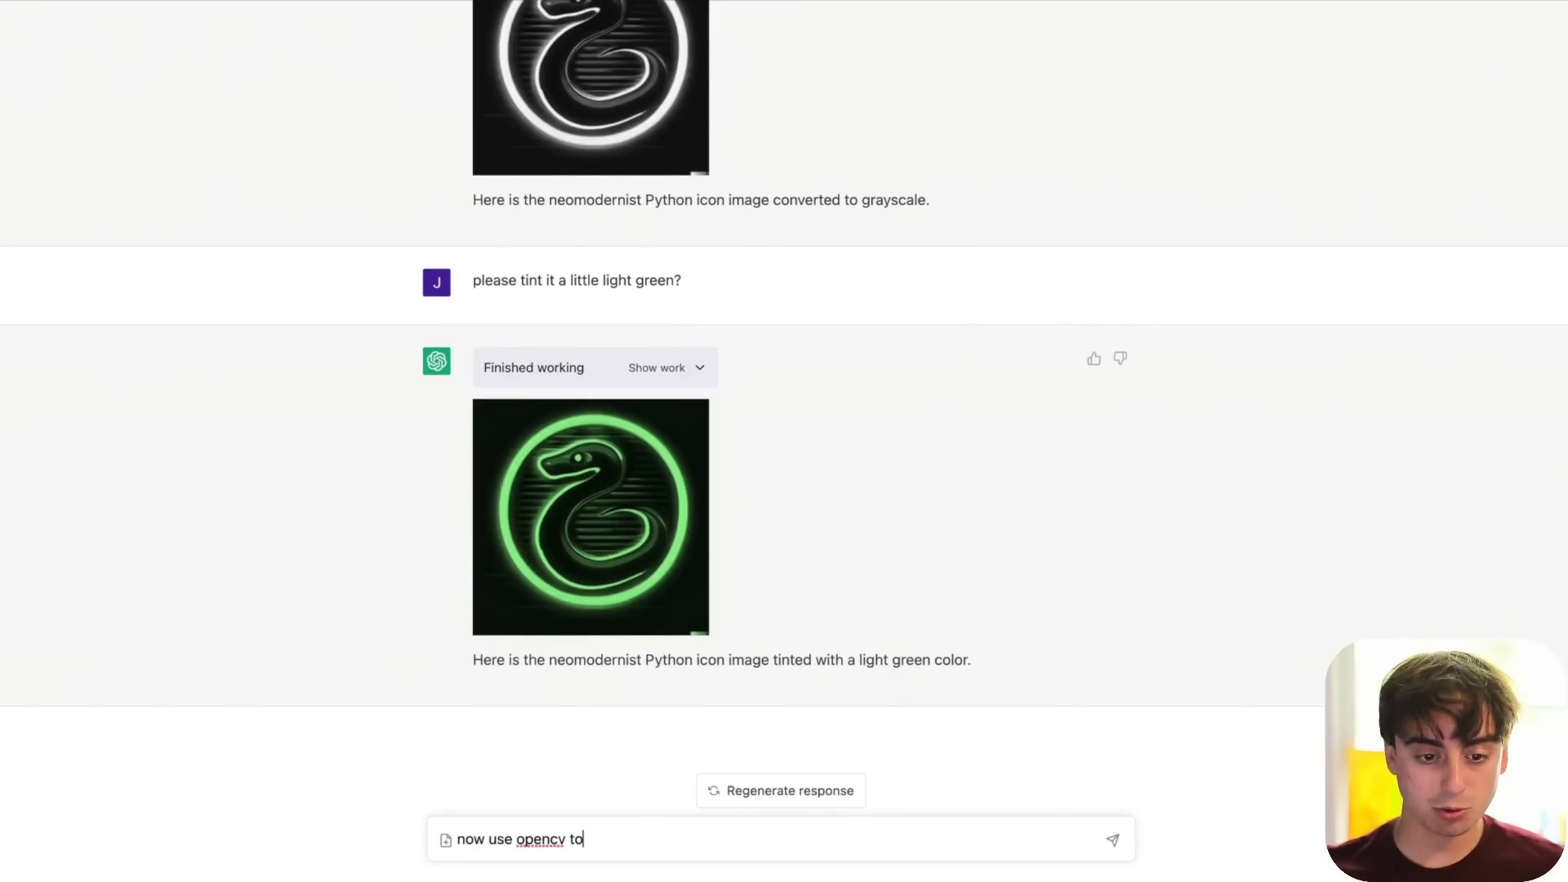
{"action": "key", "text": "Return"}
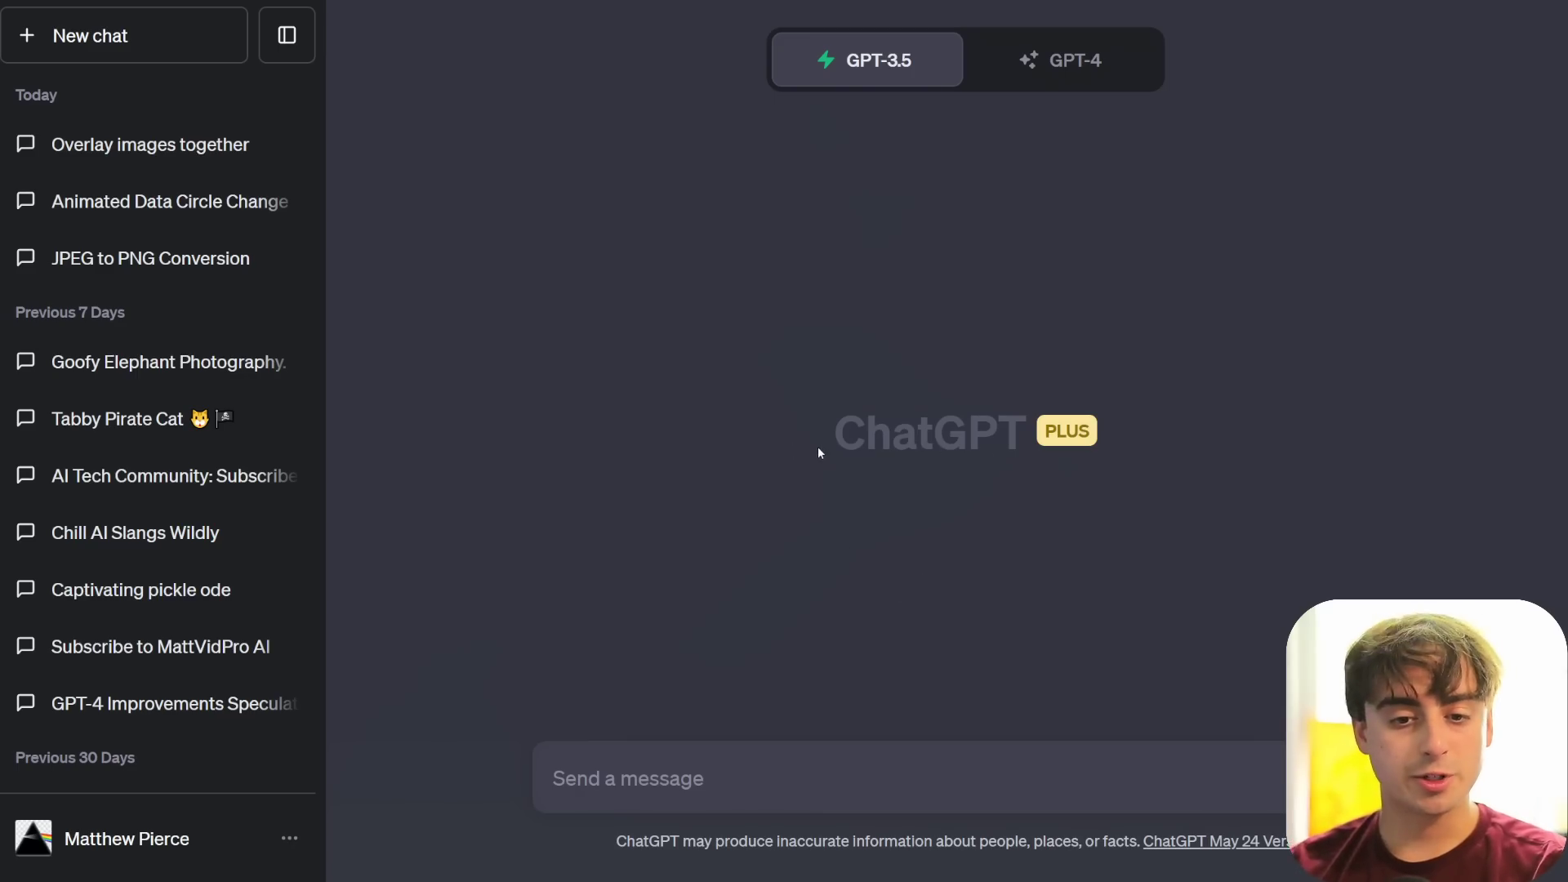
{"action": "left_click_drag", "start_coordinate": [816, 455], "coordinate": [1164, 447]}
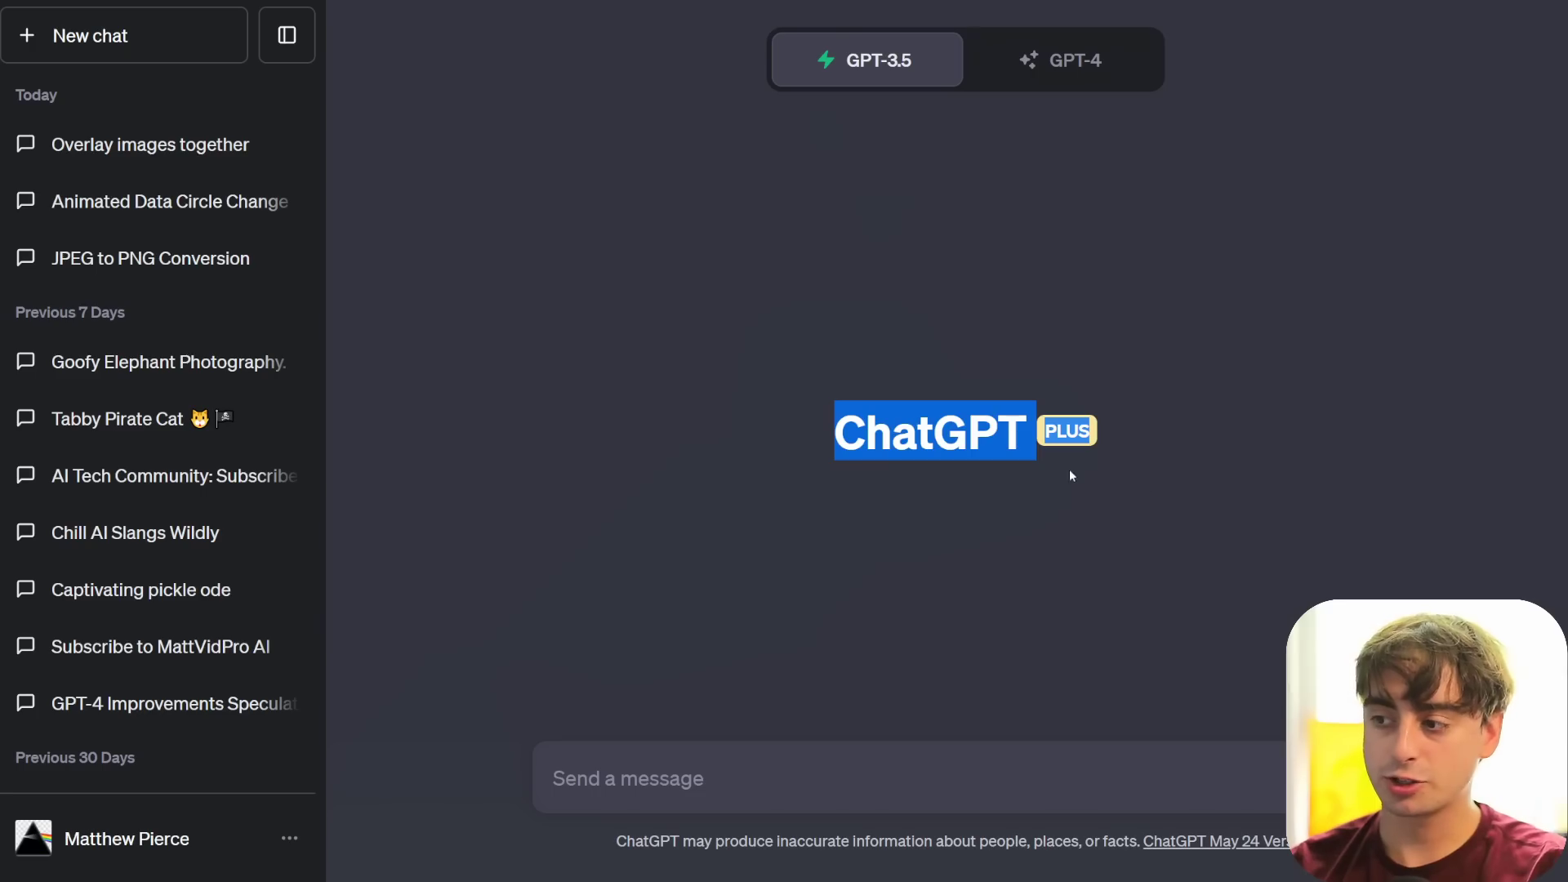
{"action": "left_click", "coordinate": [833, 550]}
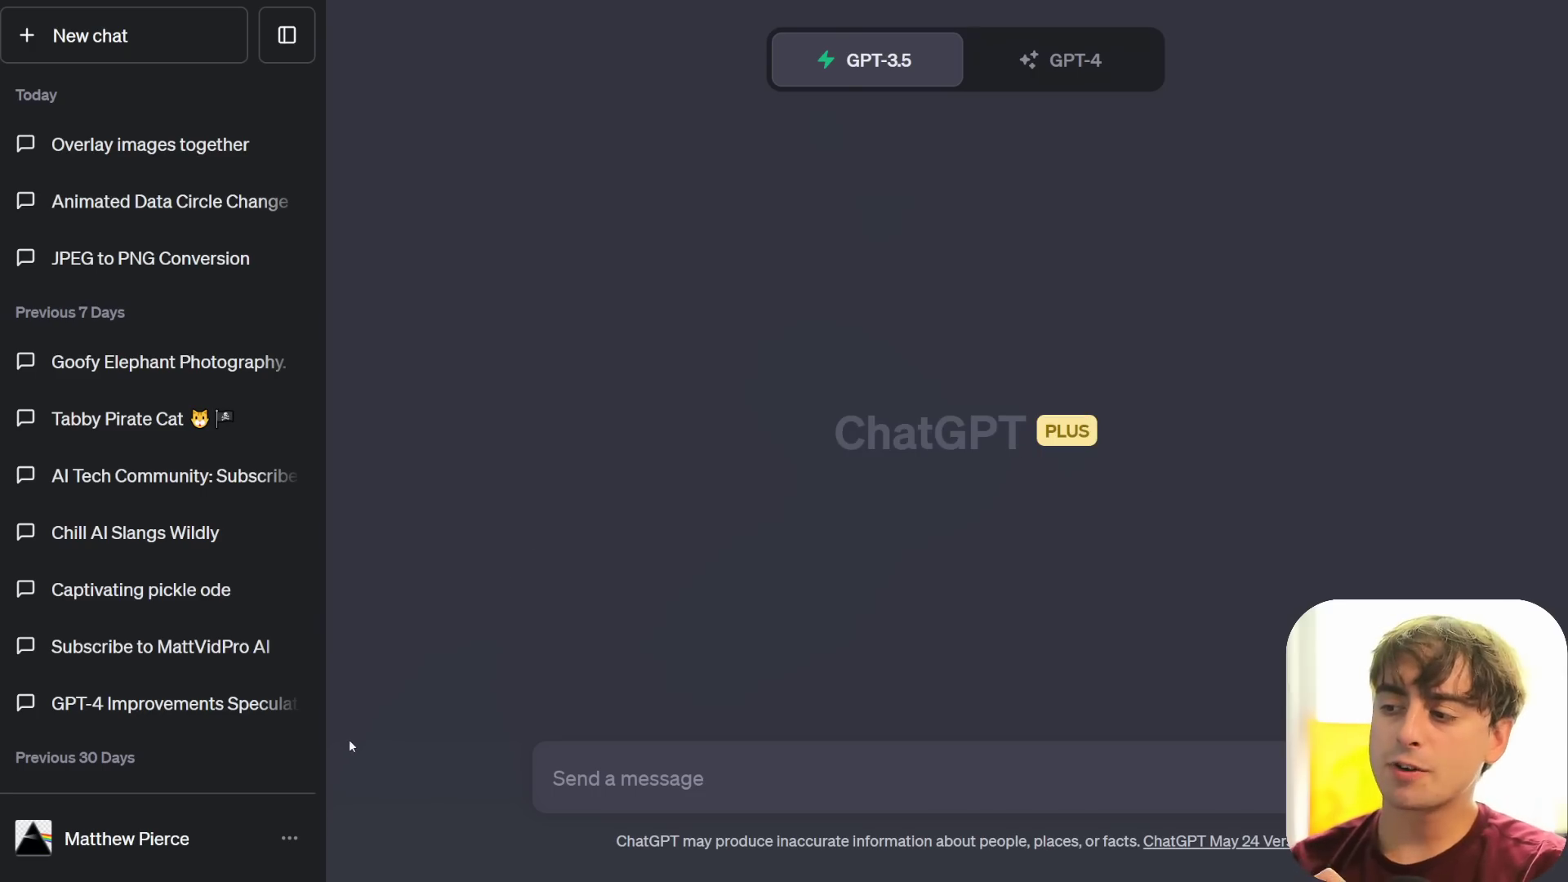
- Make sure the Code interpreter beta feature is enabled in the ChatGPT settings
{"action": "left_click", "coordinate": [281, 841]}
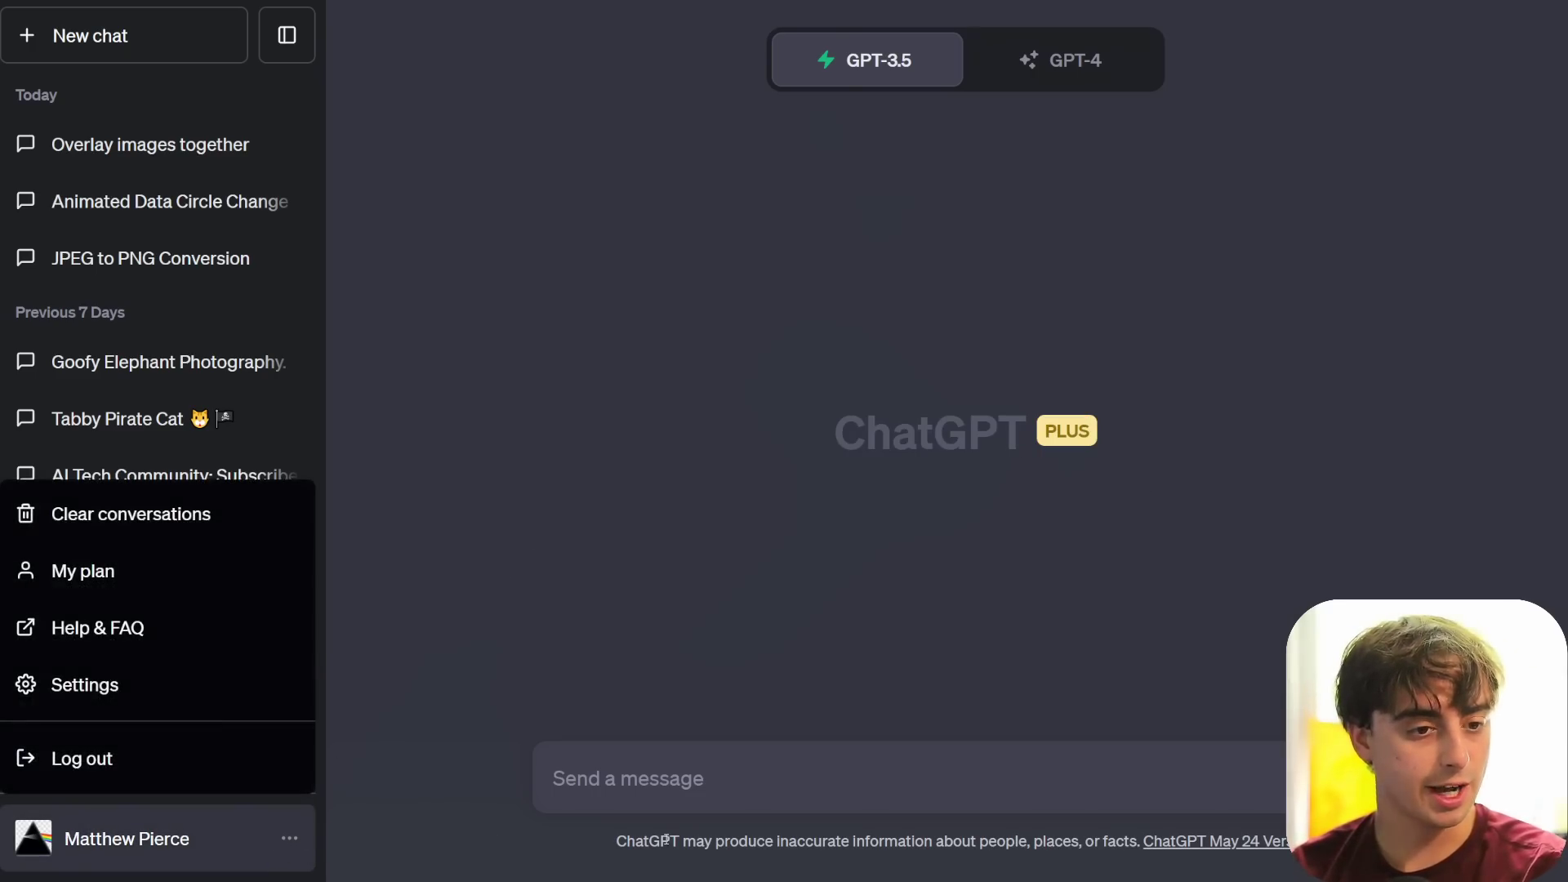
{"action": "left_click", "coordinate": [151, 686]}
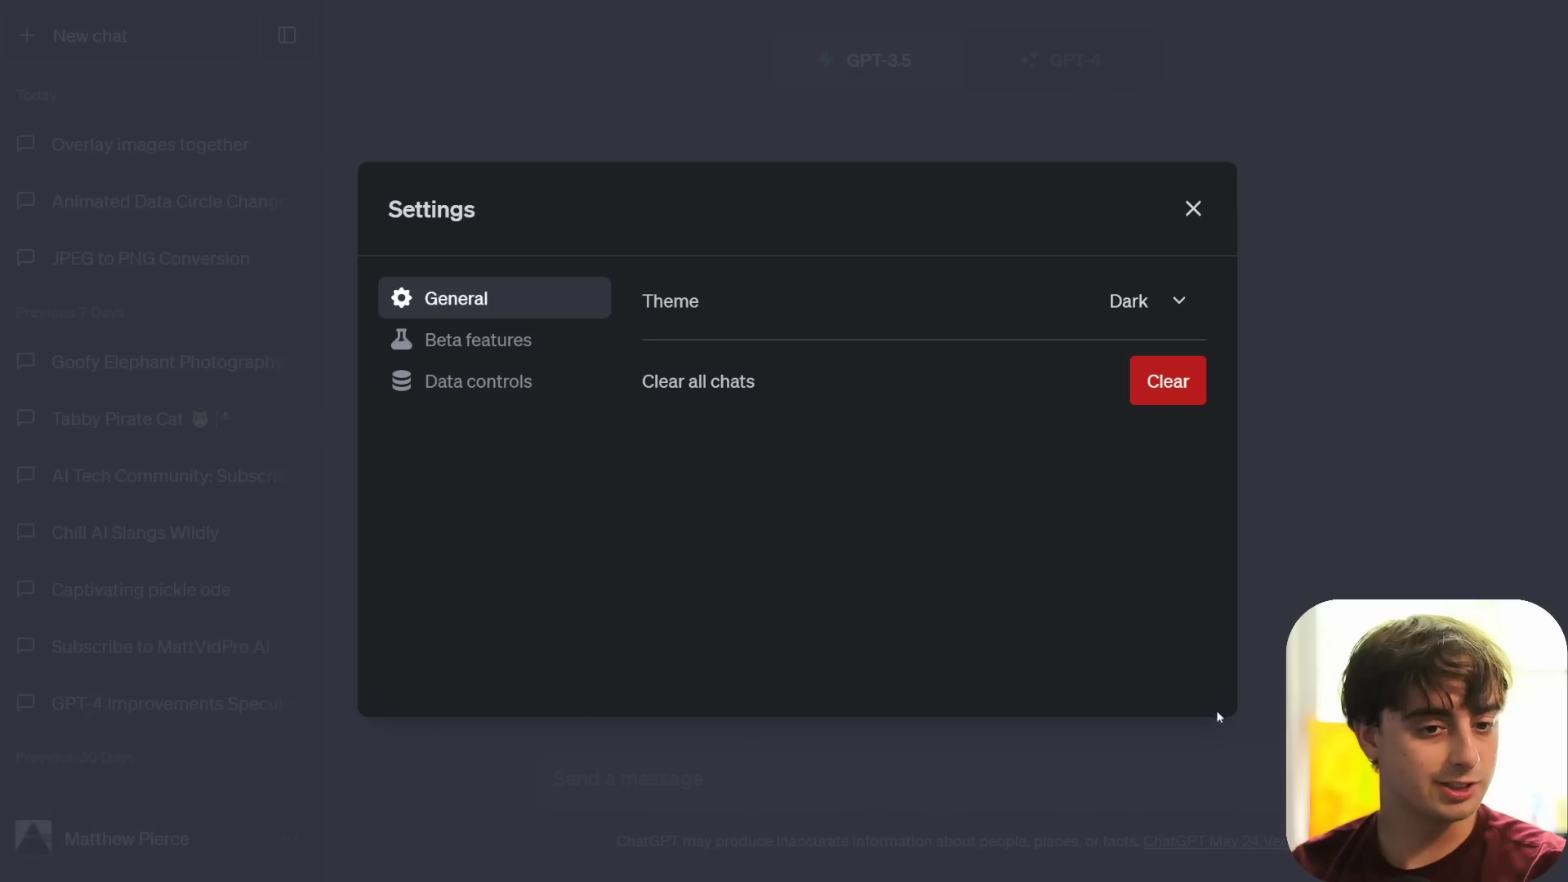
{"action": "left_click", "coordinate": [475, 343]}
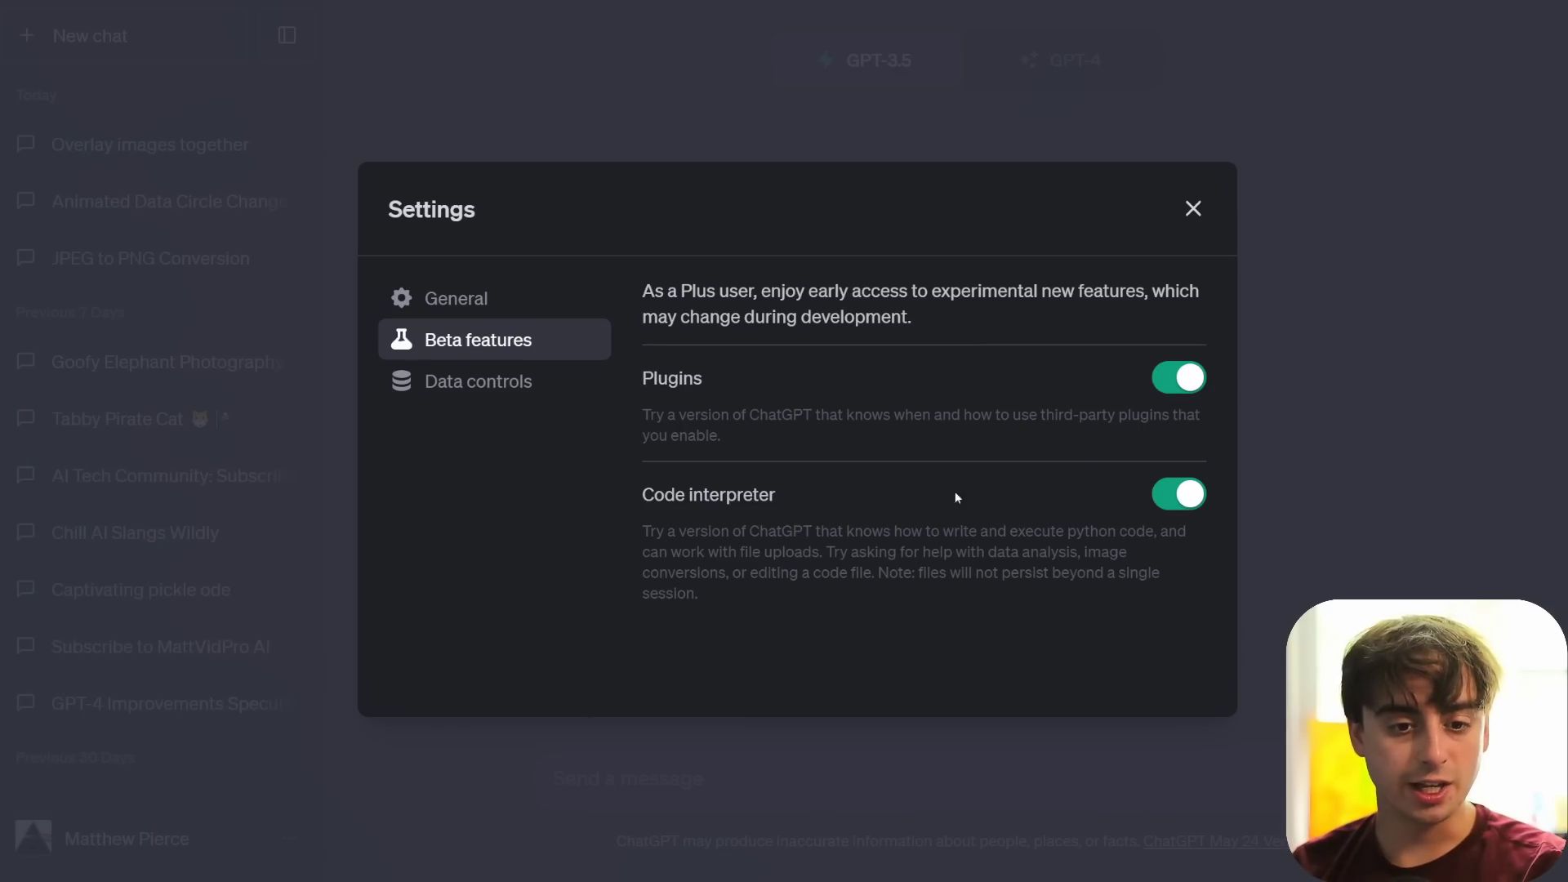
{"action": "left_click", "coordinate": [1175, 506]}
{"action": "left_click", "coordinate": [1176, 500]}
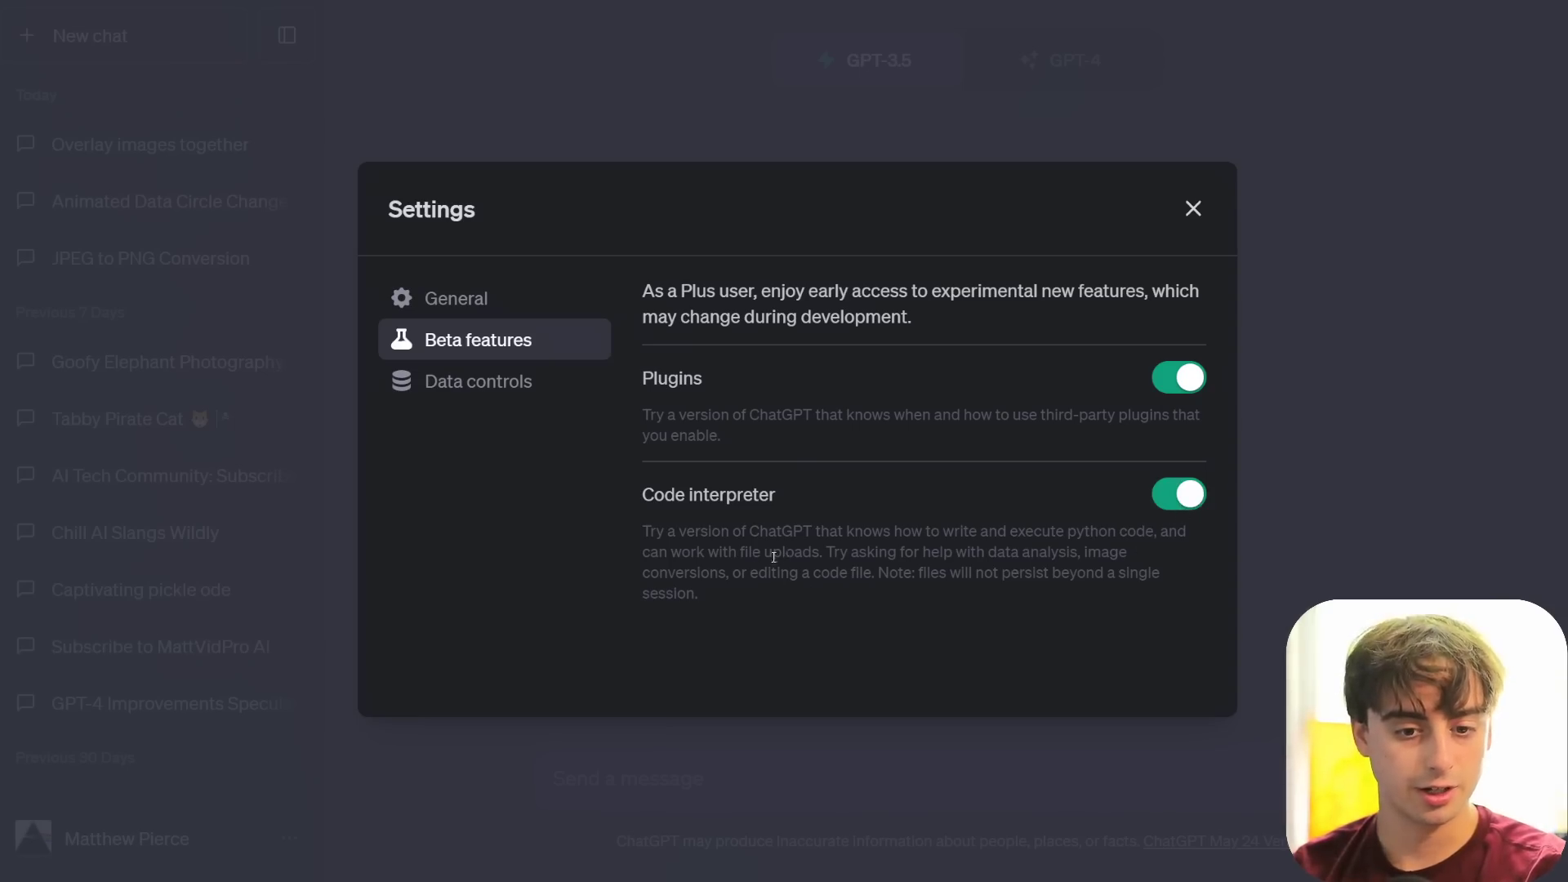
- Leave the settings, hide the chat history sidebar and choose GPT-4 with Code Interpreter as the model
{"action": "left_click", "coordinate": [287, 35]}
{"action": "left_click", "coordinate": [287, 35]}
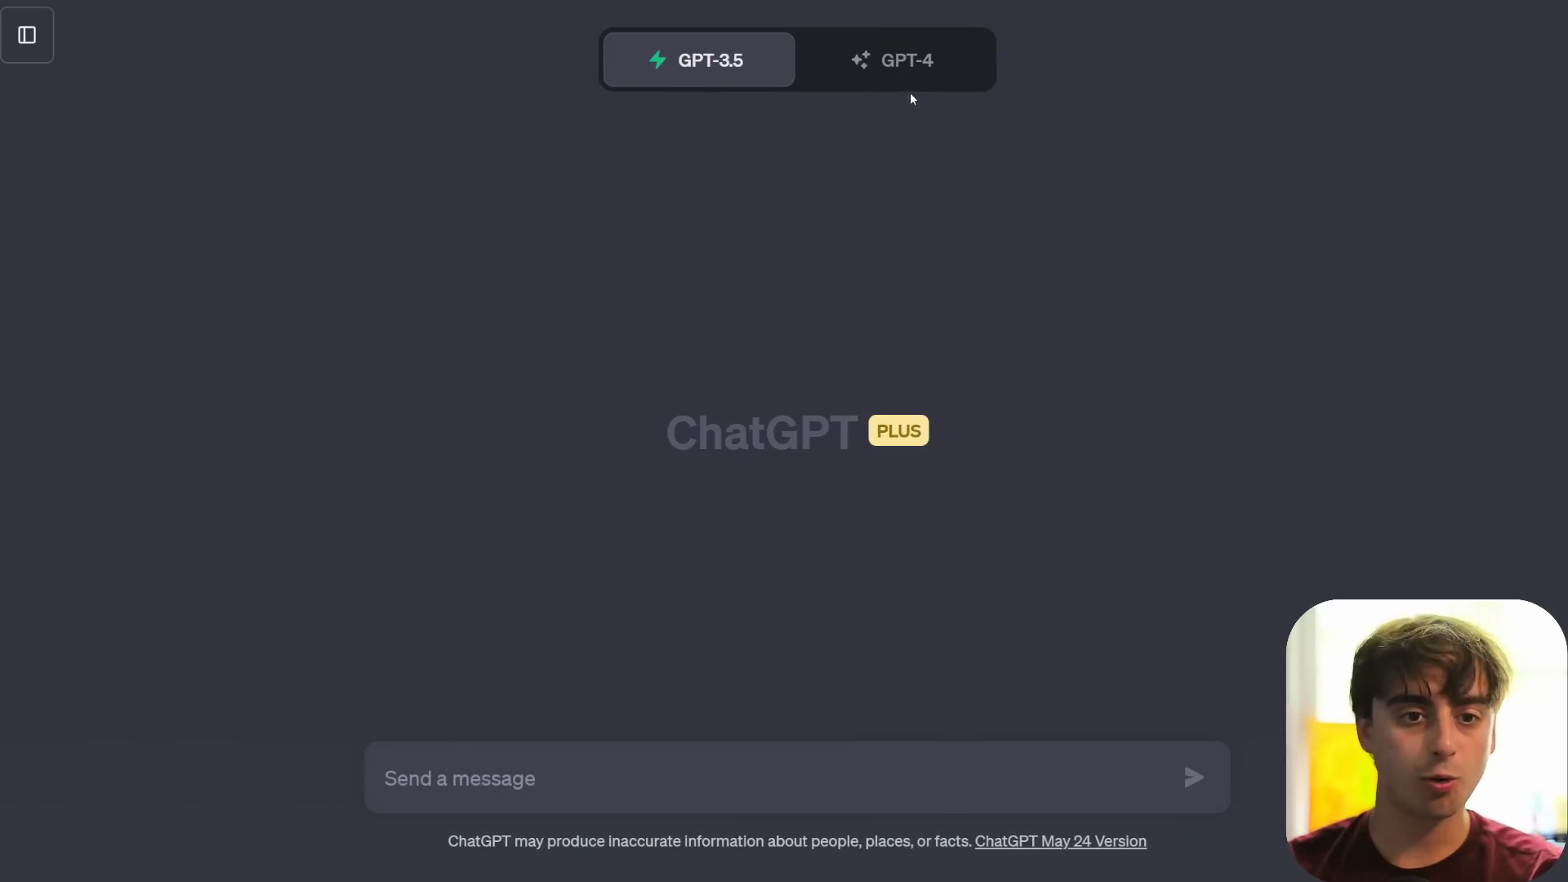
{"action": "left_click", "coordinate": [899, 74]}
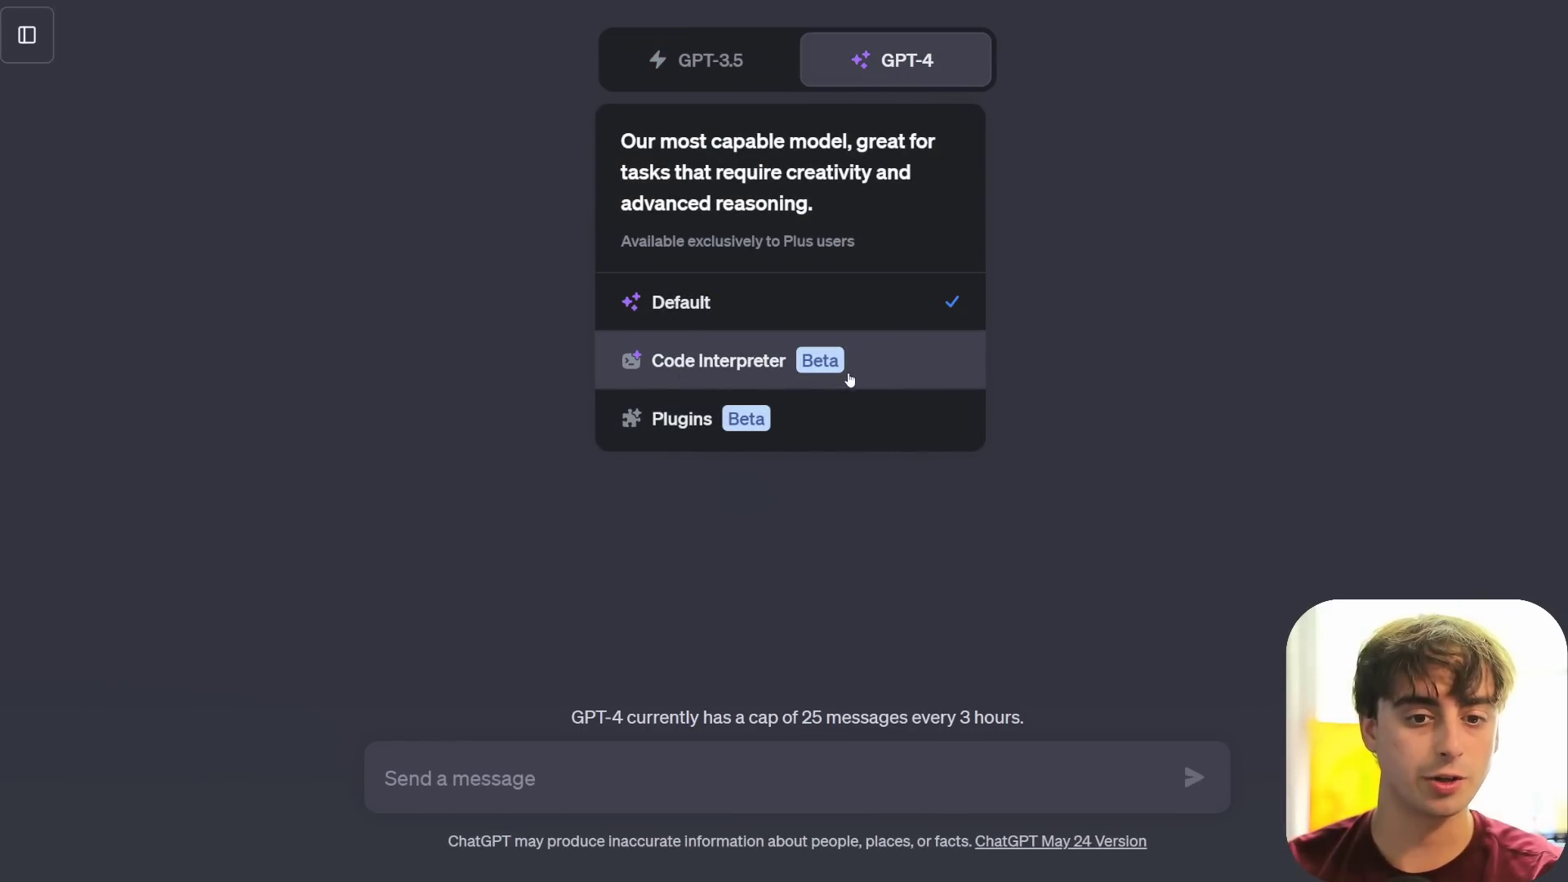
{"action": "left_click", "coordinate": [768, 380]}
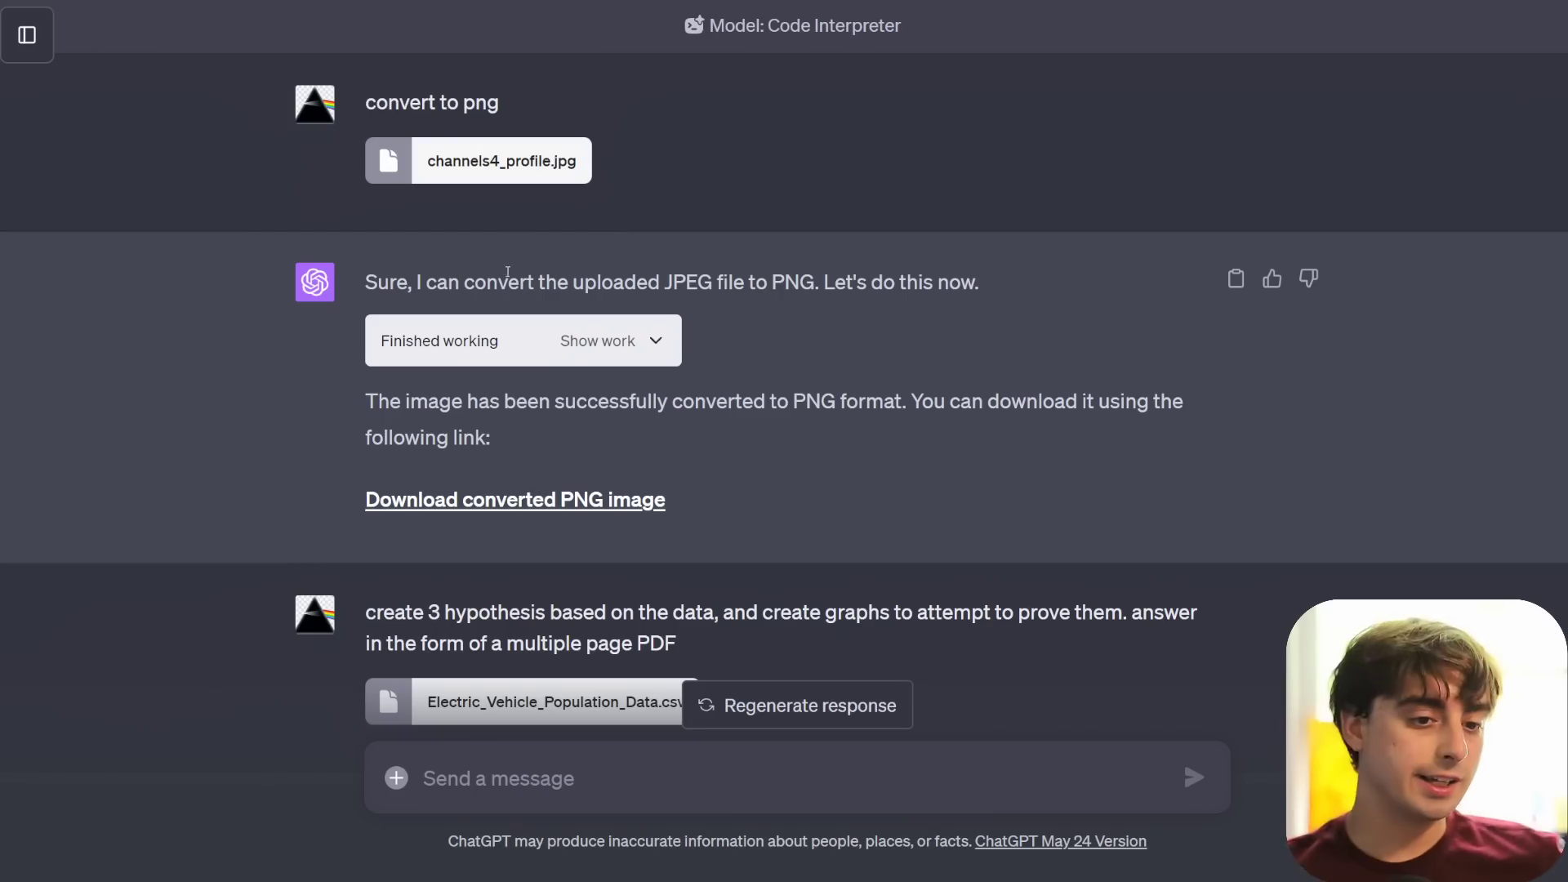
- Review the Python code that converted channels4_profile.jpg to PNG, and download the converted image
{"action": "left_click", "coordinate": [658, 342]}
{"action": "scroll", "coordinate": [662, 339], "scroll_direction": "down", "scroll_amount": 4}
{"action": "scroll", "coordinate": [643, 332], "scroll_direction": "up", "scroll_amount": 1}
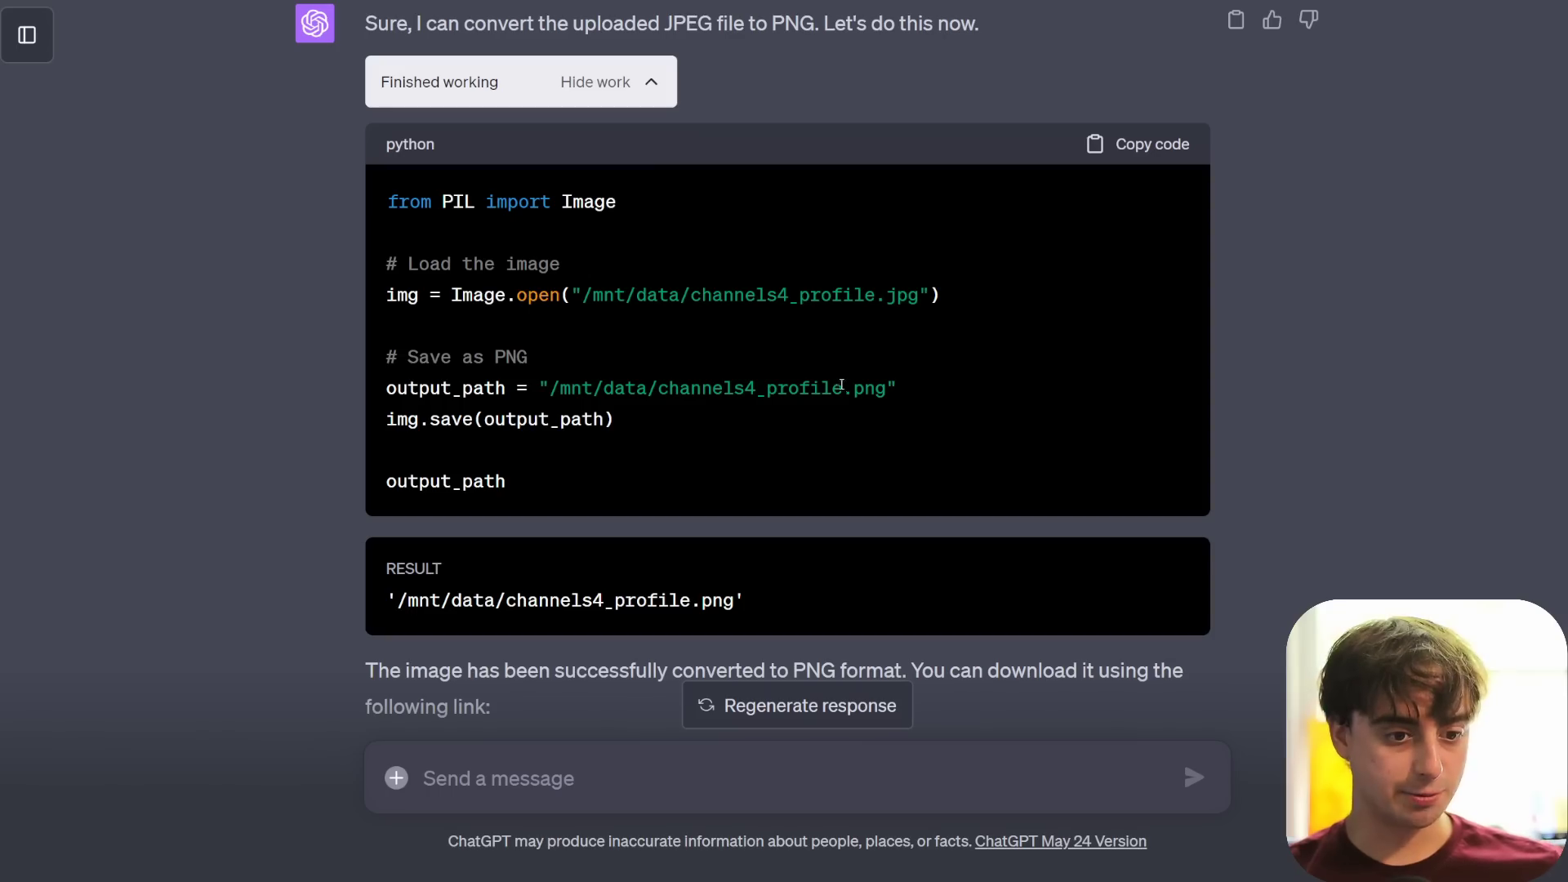
{"action": "scroll", "coordinate": [489, 452], "scroll_direction": "down", "scroll_amount": 1}
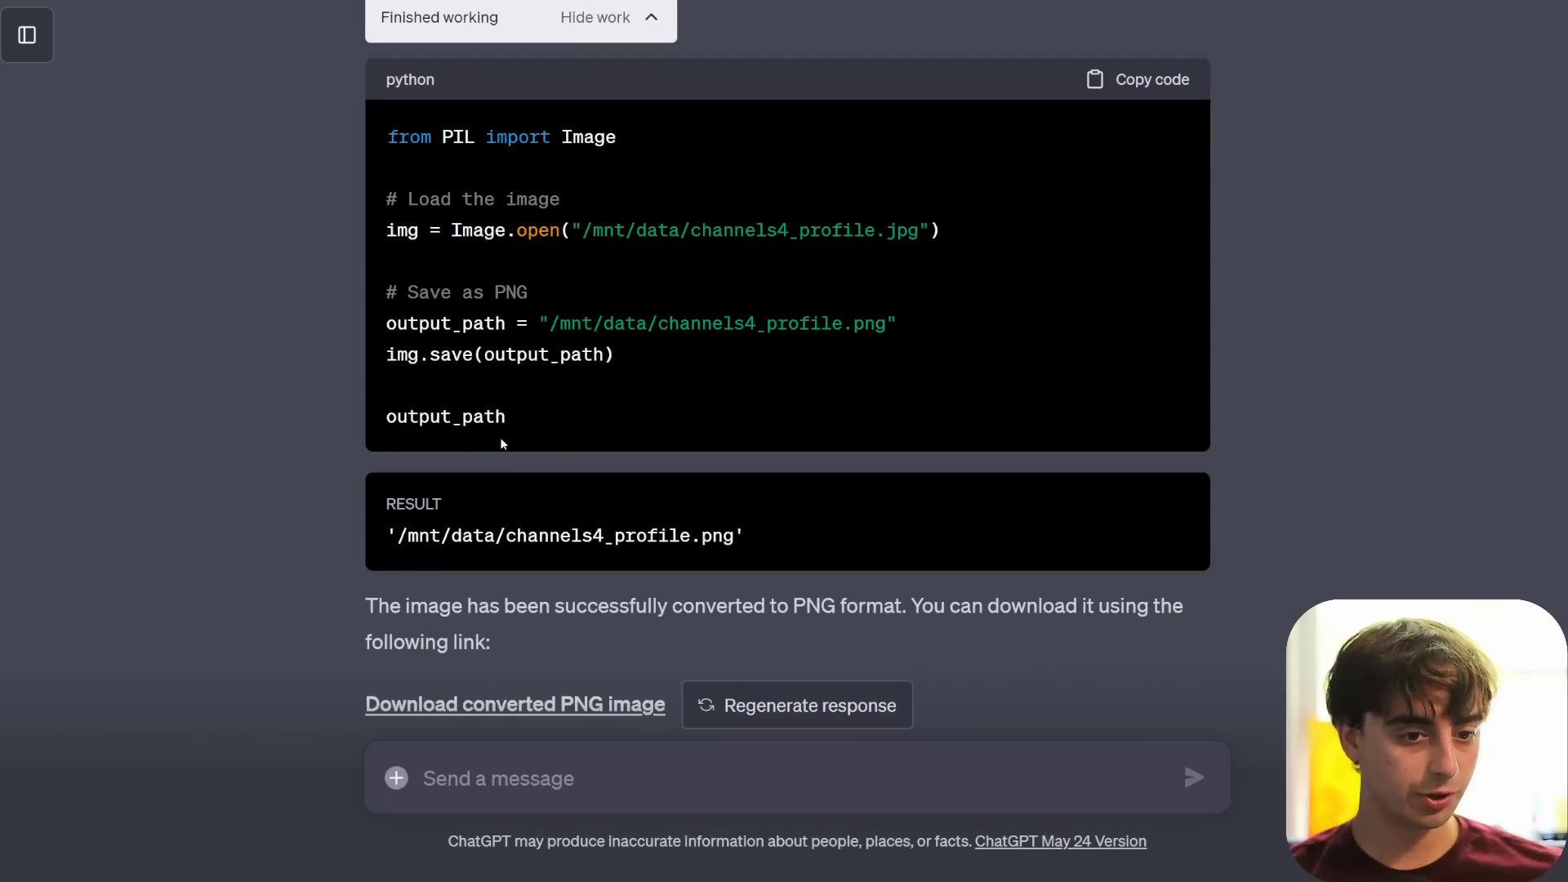
{"action": "scroll", "coordinate": [903, 518], "scroll_direction": "up", "scroll_amount": 2}
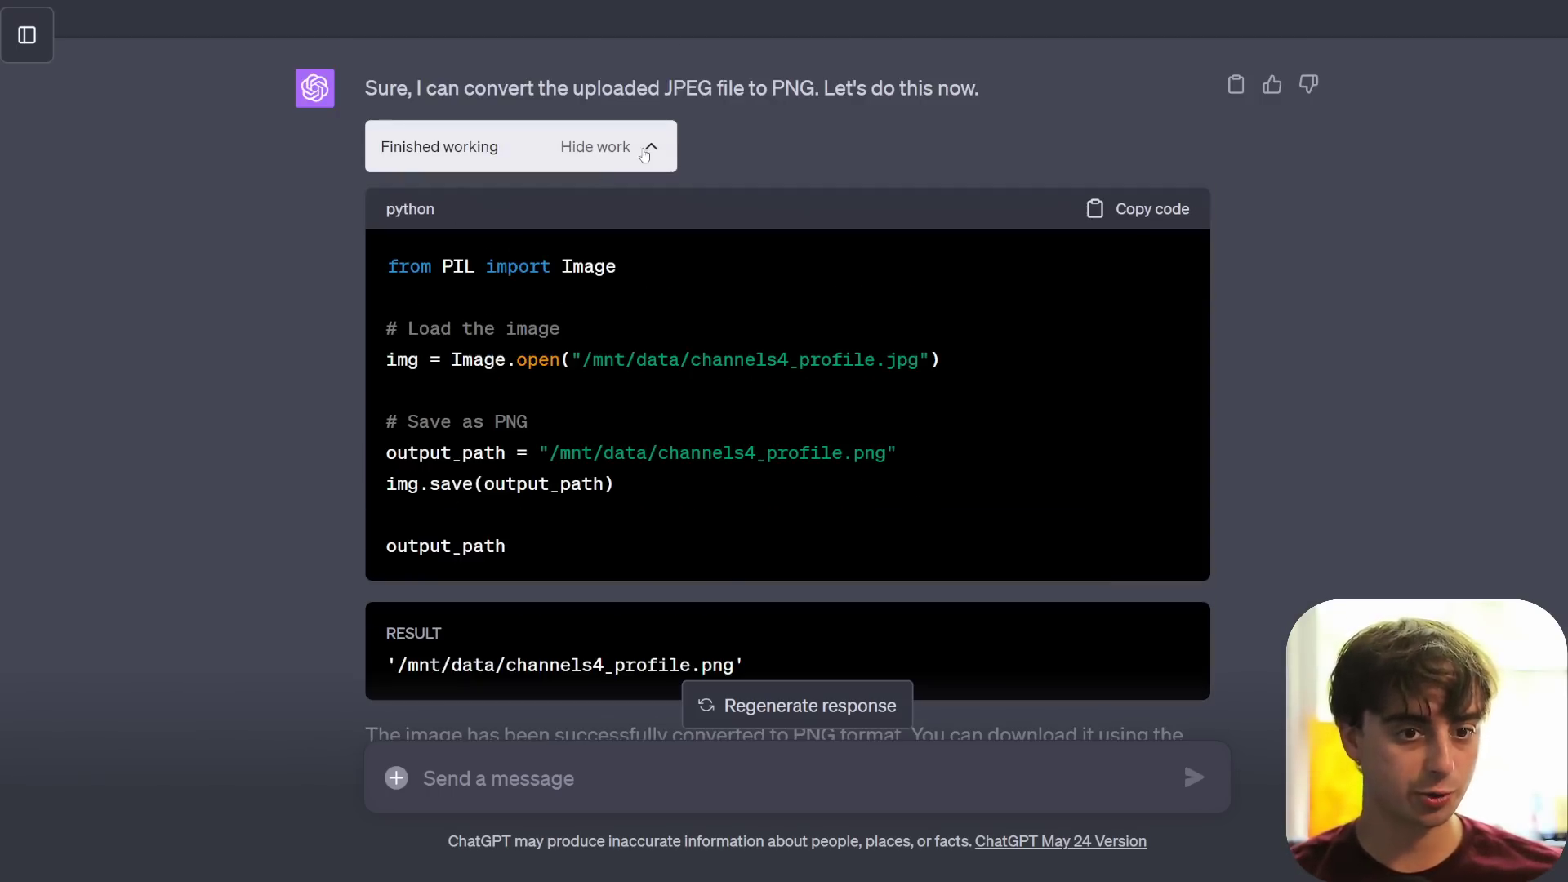
{"action": "left_click", "coordinate": [646, 150]}
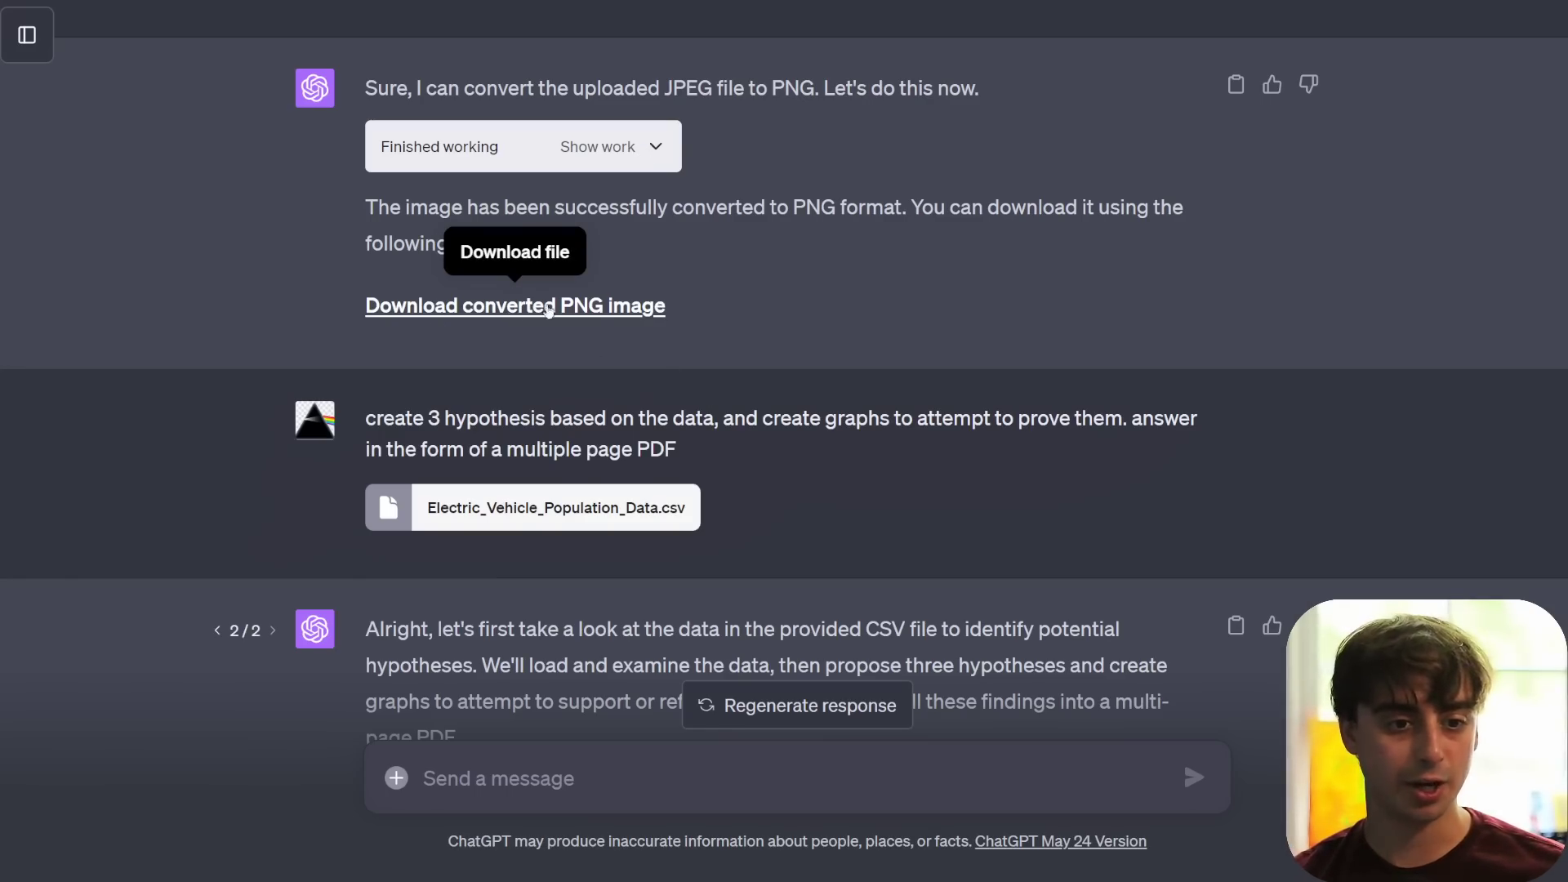
{"action": "left_click", "coordinate": [532, 315]}
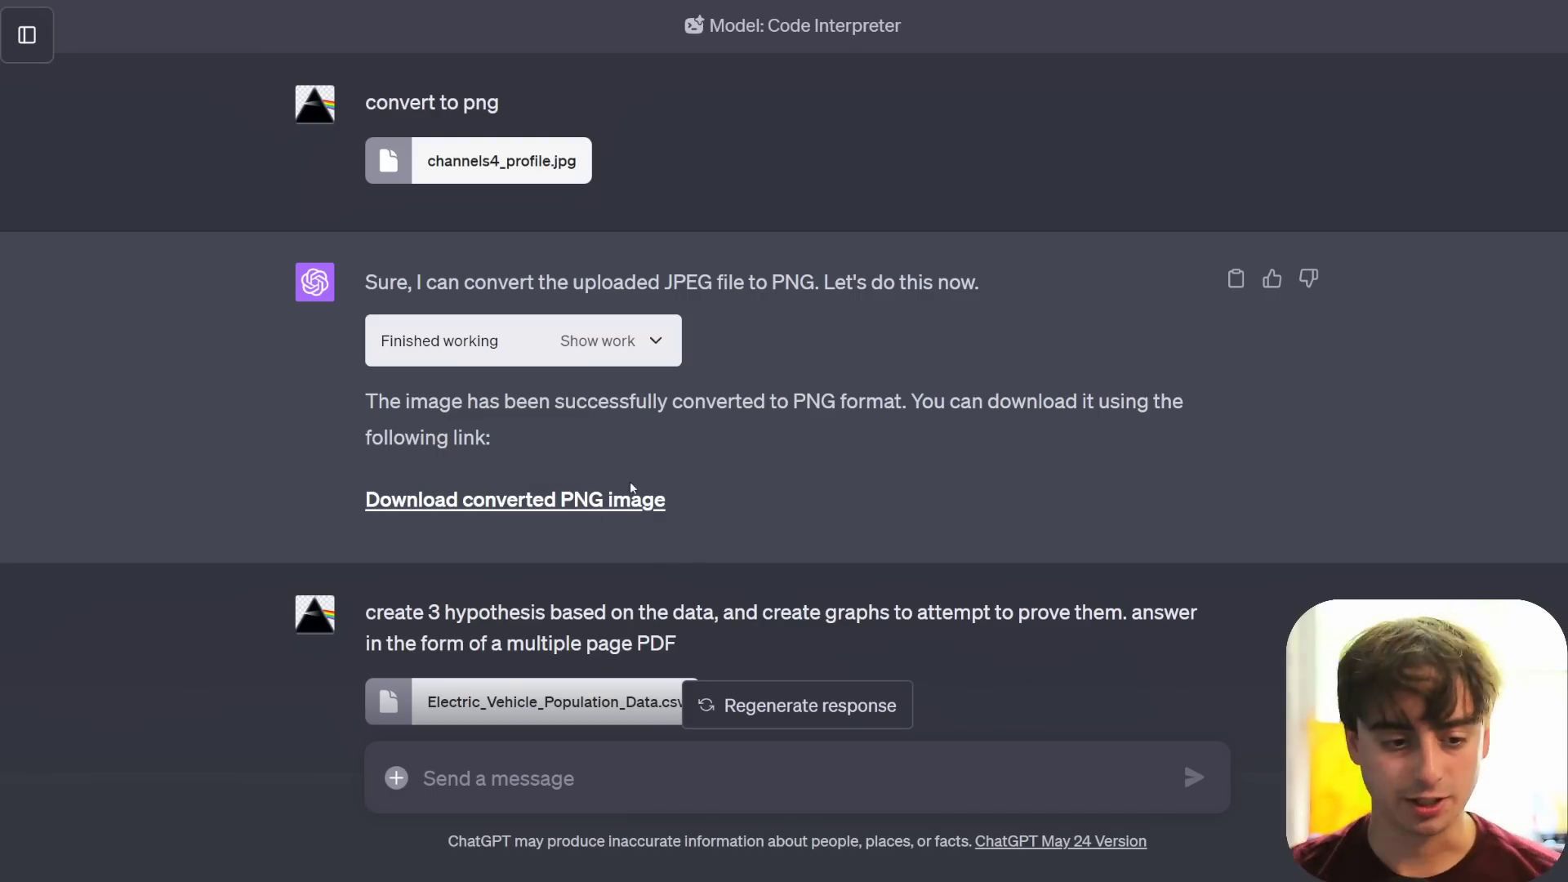
- Examine the code and output for loading Electric_Vehicle_Population_Data.csv in the hypothesis answer, and collapse it again
{"action": "scroll", "coordinate": [645, 457], "scroll_direction": "down", "scroll_amount": 5}
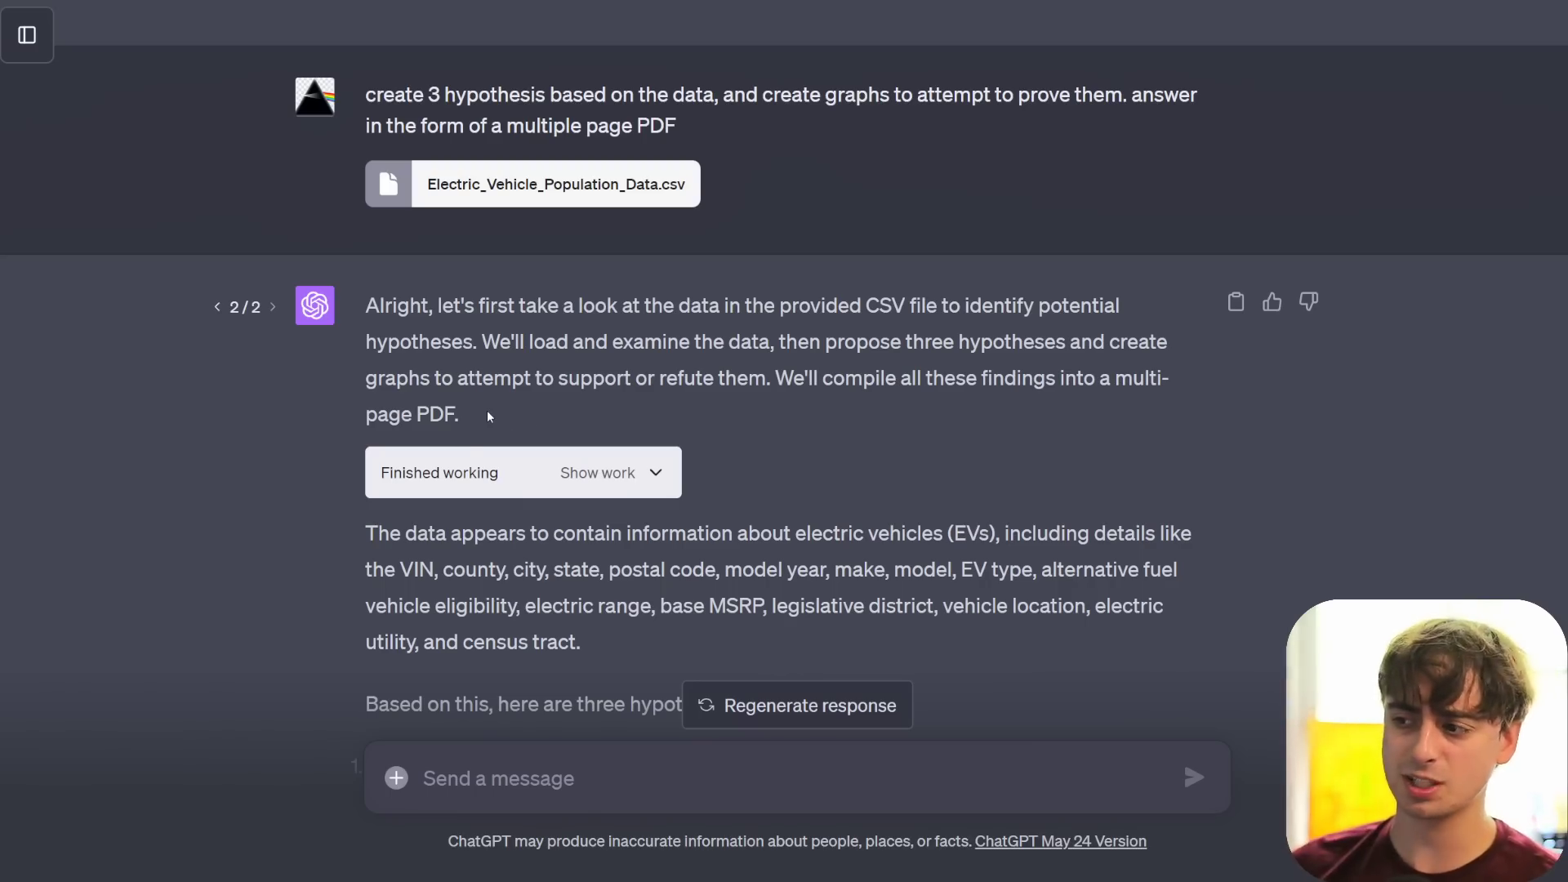
{"action": "left_click", "coordinate": [646, 472]}
{"action": "scroll", "coordinate": [665, 384], "scroll_direction": "down", "scroll_amount": 9}
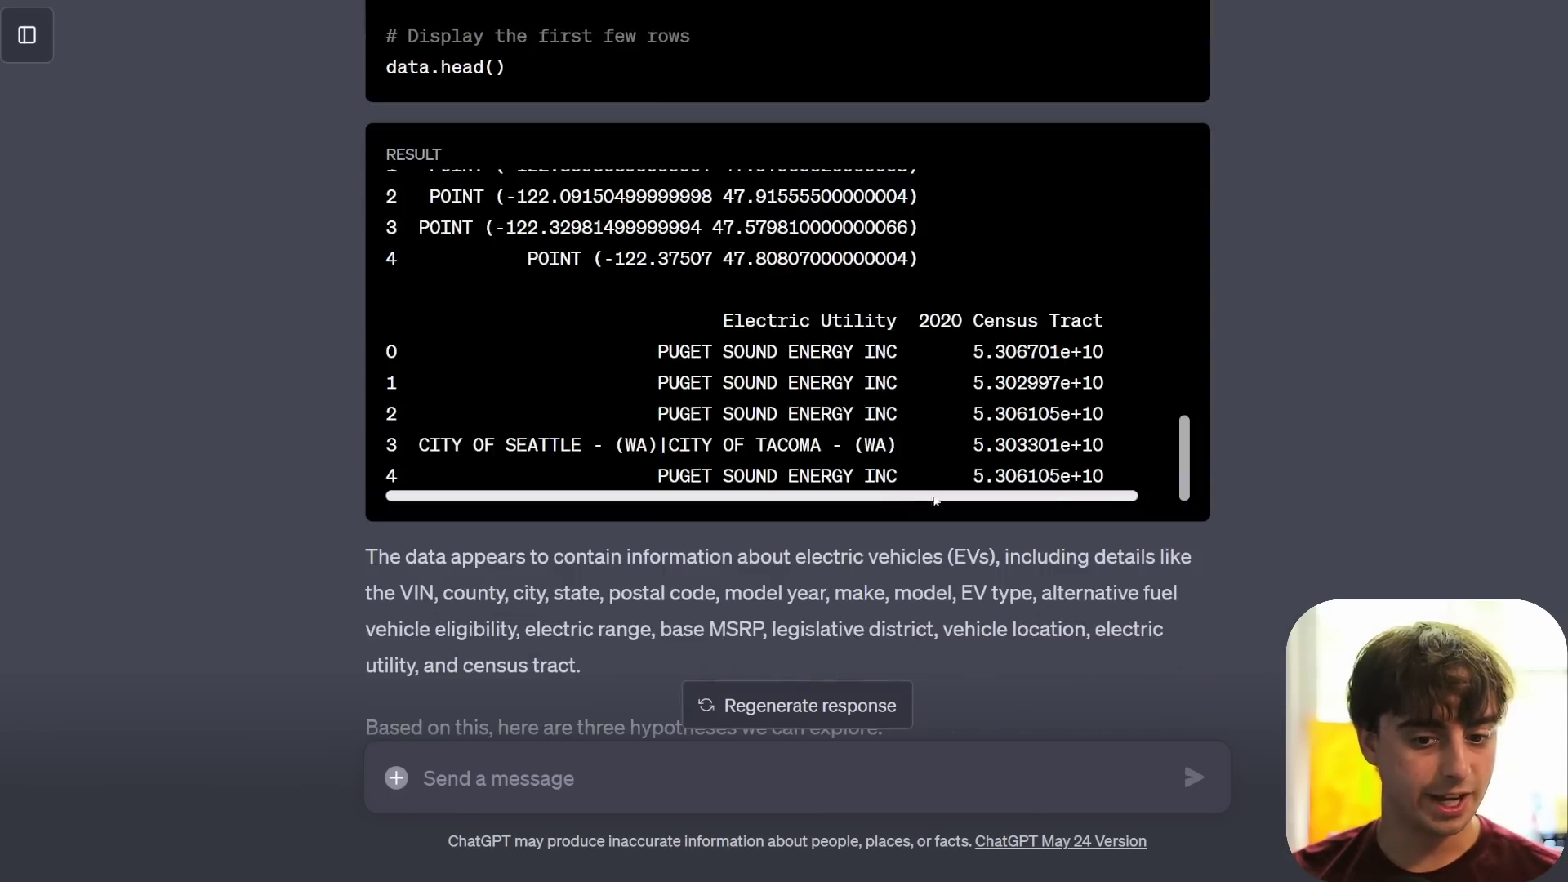
{"action": "scroll", "coordinate": [1012, 445], "scroll_direction": "up", "scroll_amount": 10}
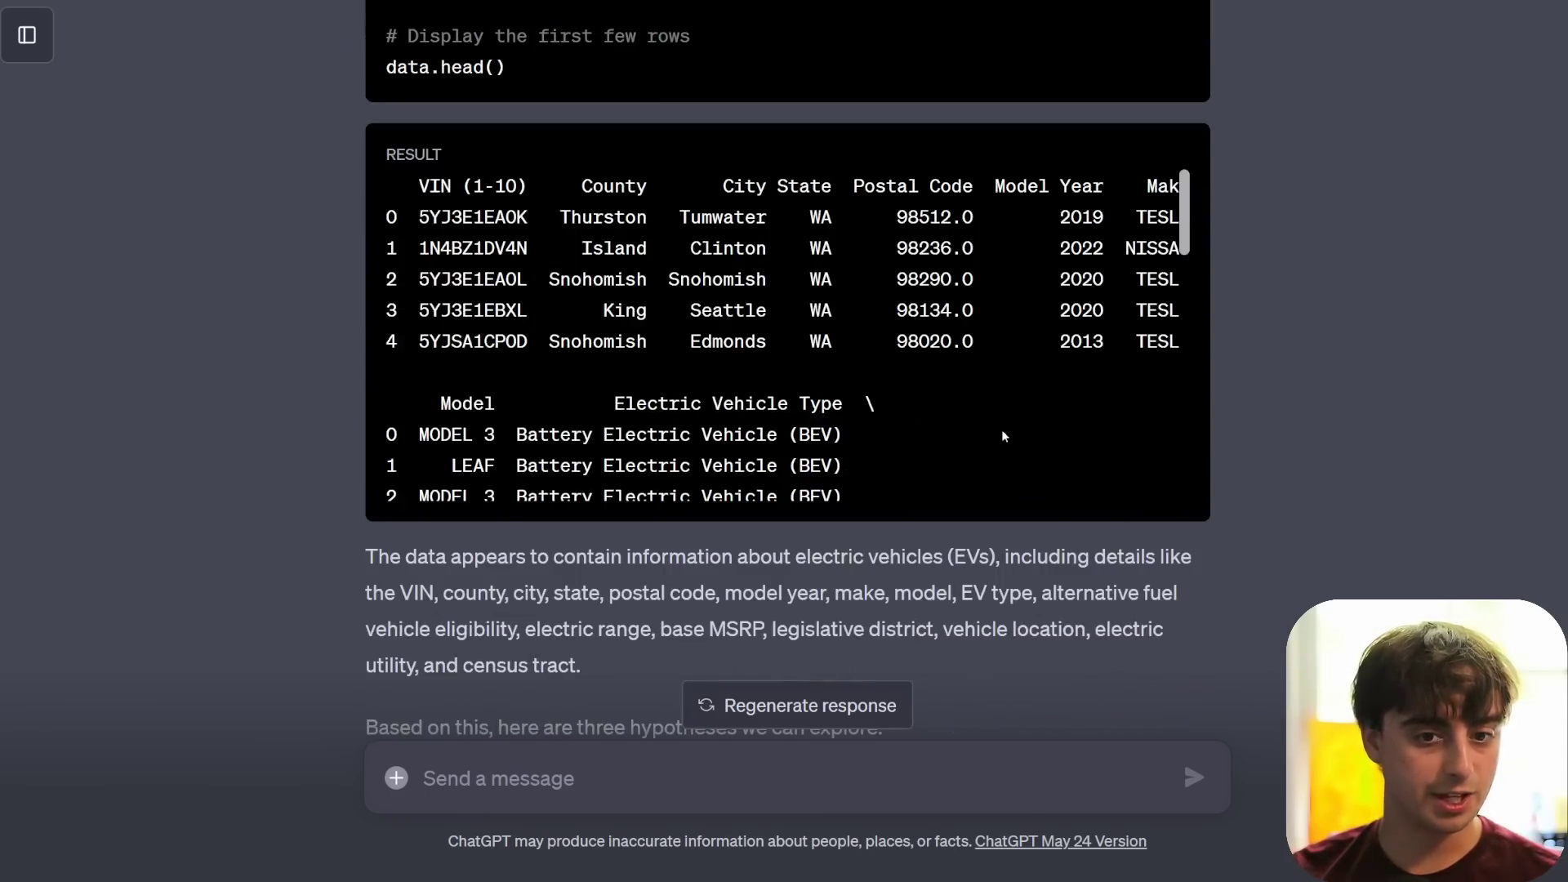
{"action": "scroll", "coordinate": [960, 416], "scroll_direction": "up", "scroll_amount": 10}
{"action": "left_click", "coordinate": [653, 469]}
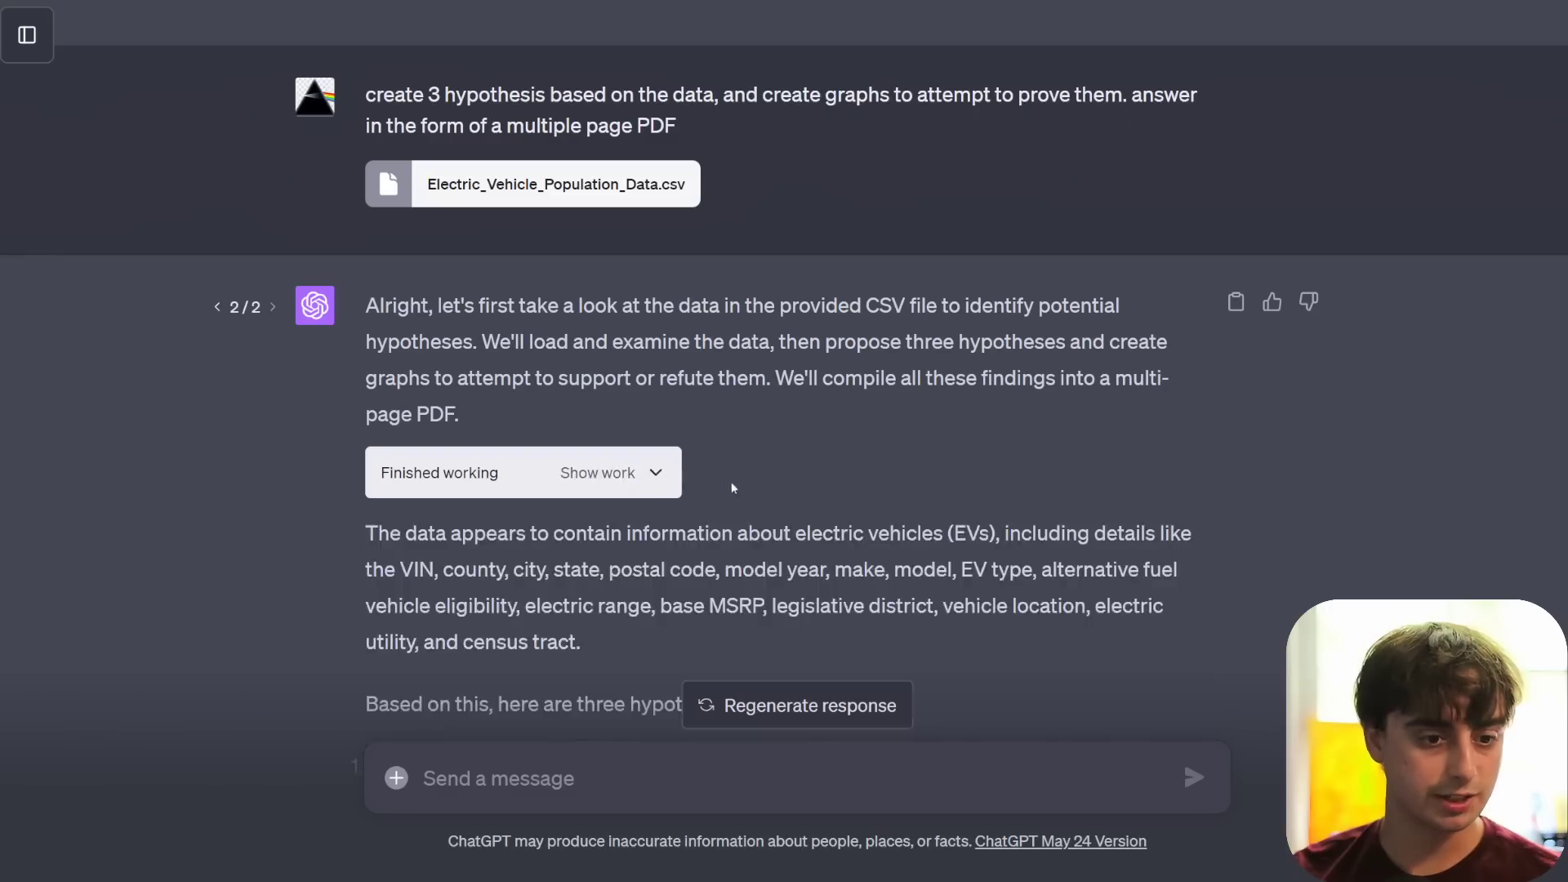
- Read the dataset description and the three proposed hypotheses about electric vehicles
{"action": "scroll", "coordinate": [554, 336], "scroll_direction": "down", "scroll_amount": 3}
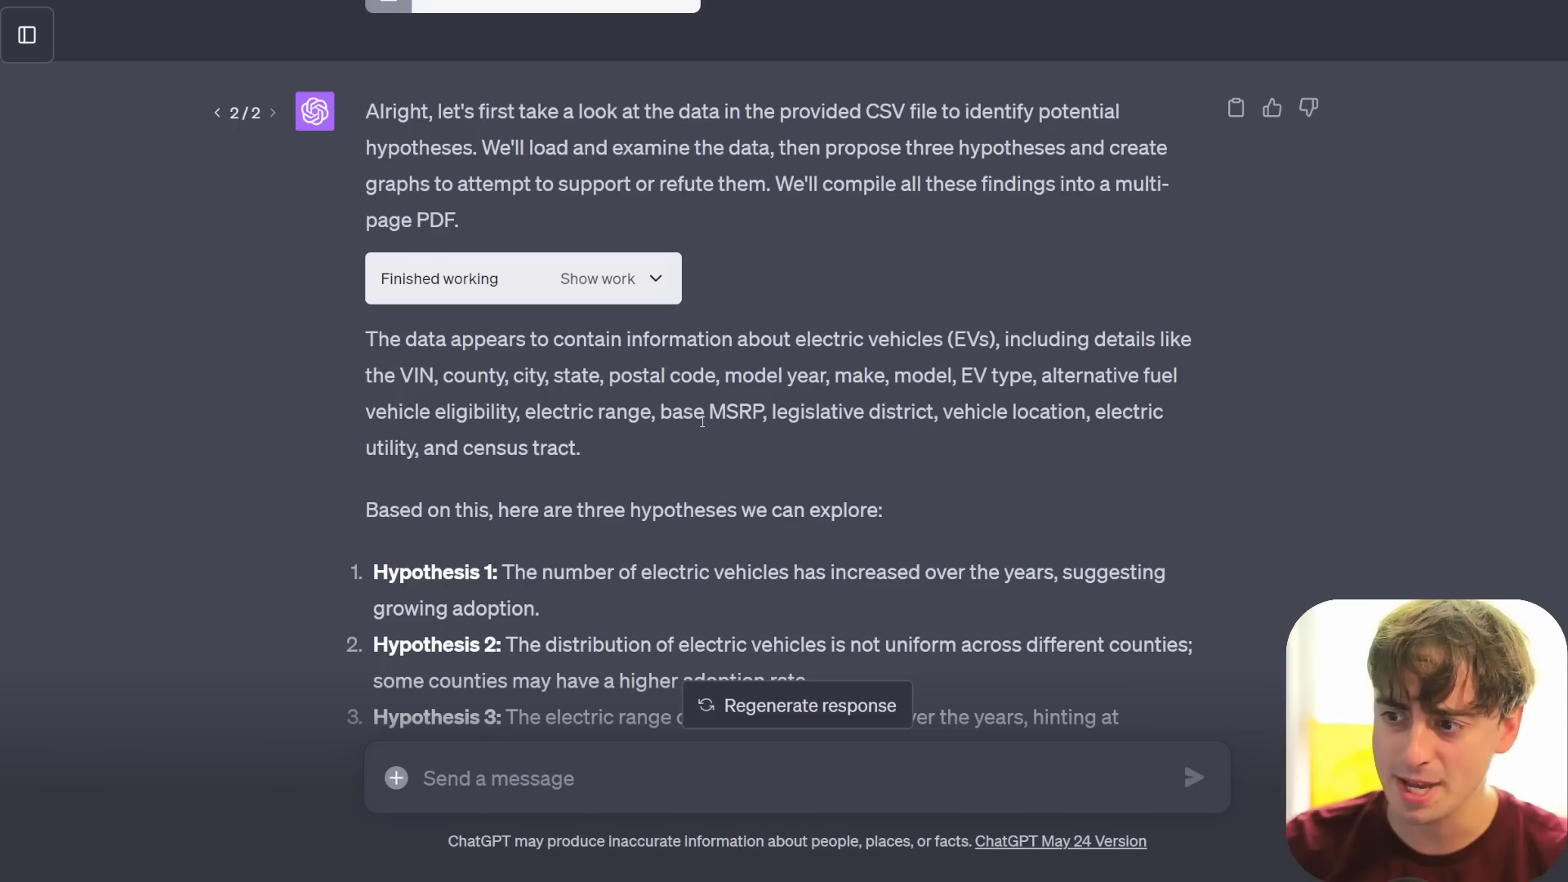
{"action": "scroll", "coordinate": [642, 467], "scroll_direction": "down", "scroll_amount": 3}
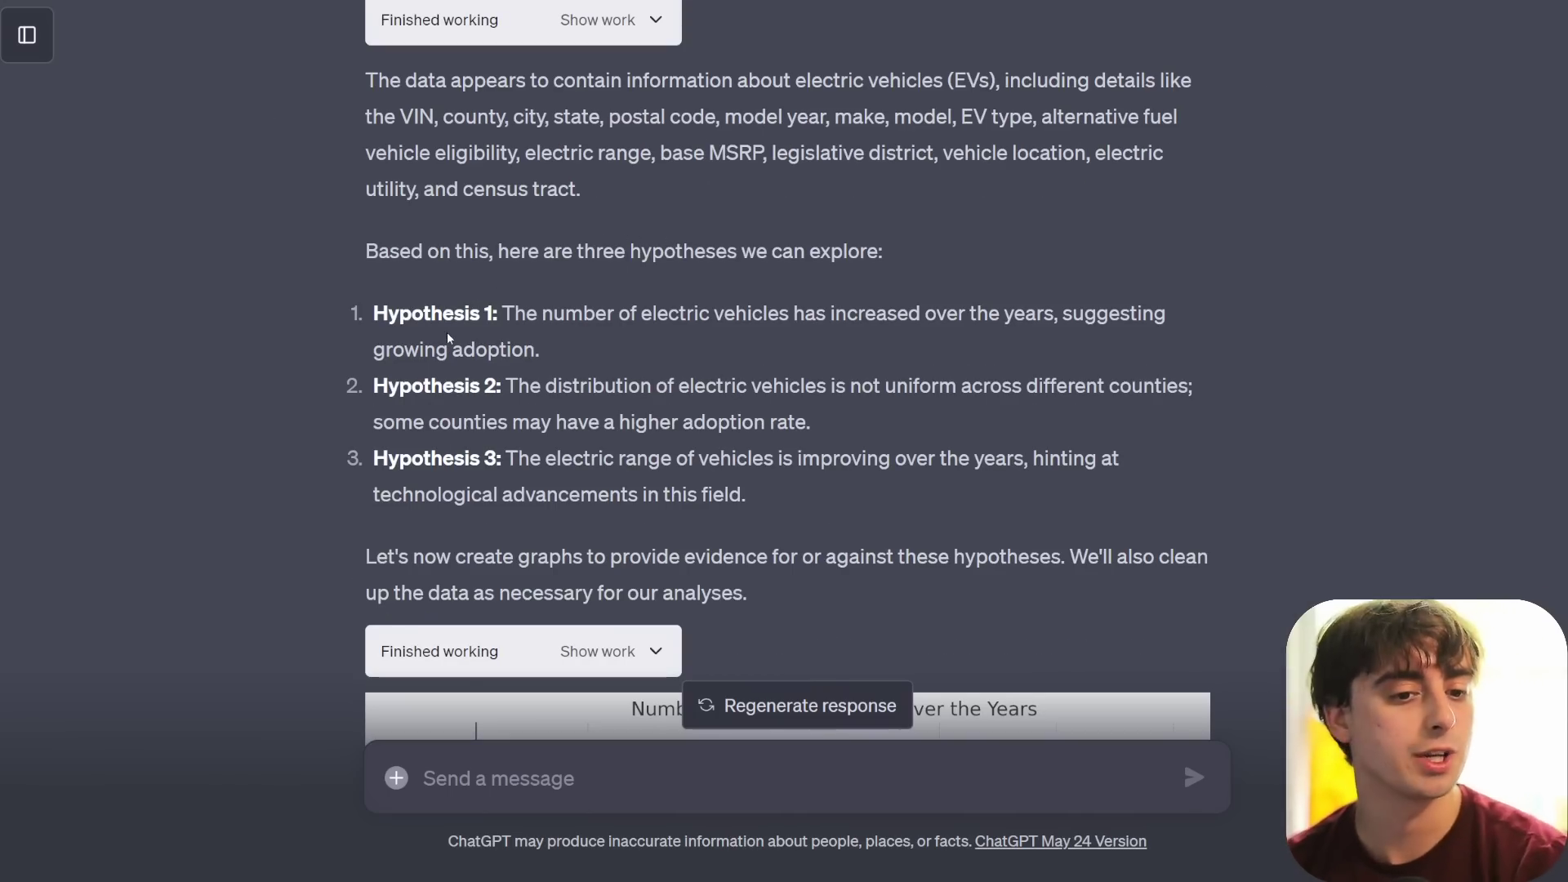
{"action": "scroll", "coordinate": [797, 298], "scroll_direction": "down", "scroll_amount": 3}
{"action": "left_click_drag", "start_coordinate": [447, 331], "coordinate": [738, 233]}
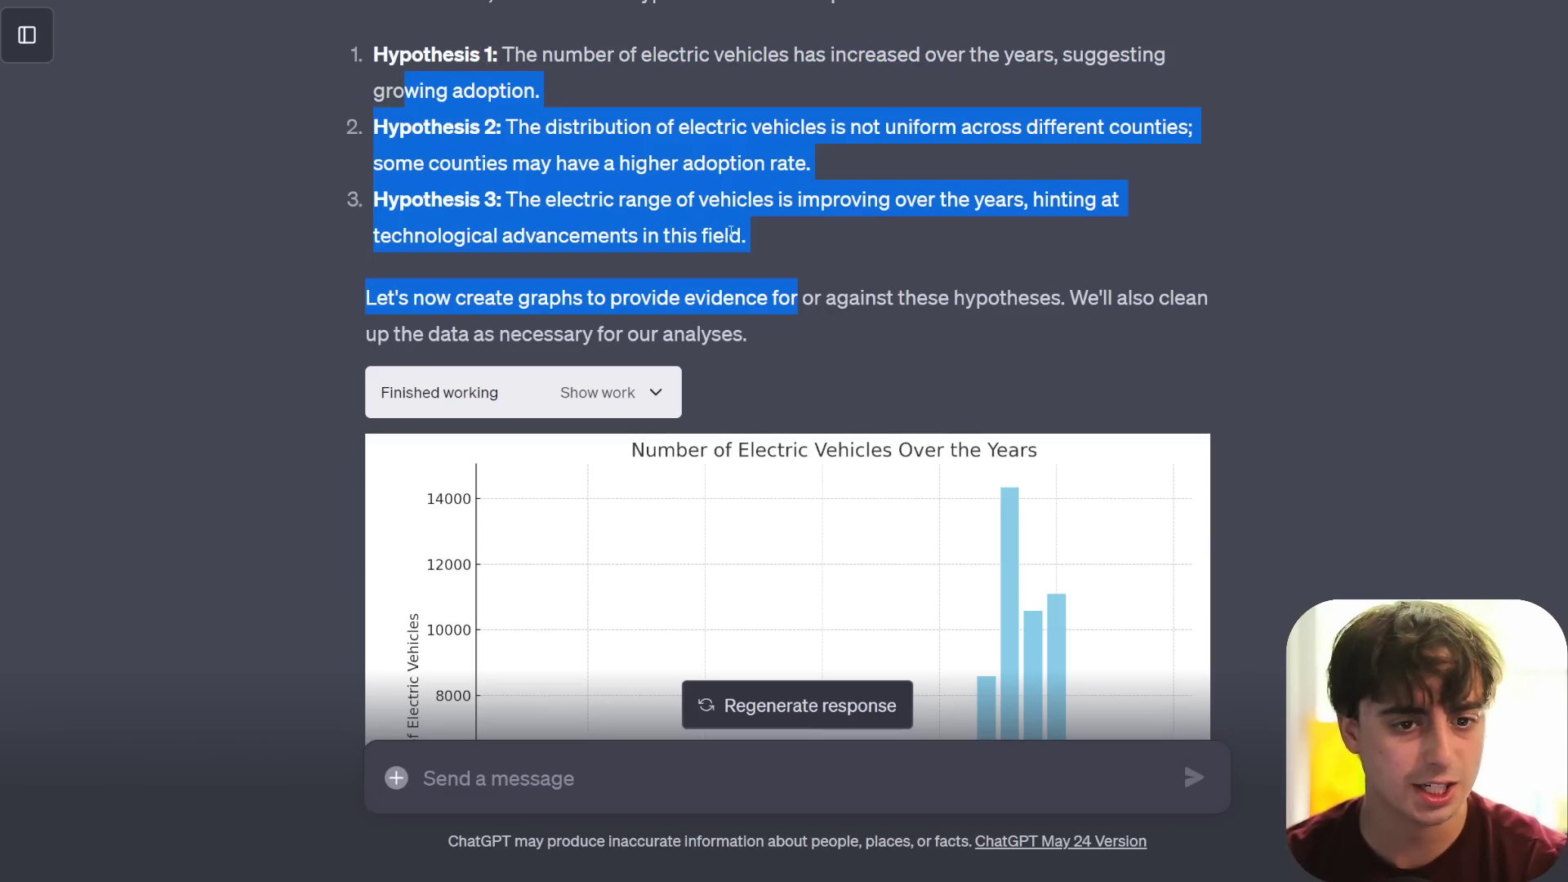
{"action": "left_click", "coordinate": [806, 256]}
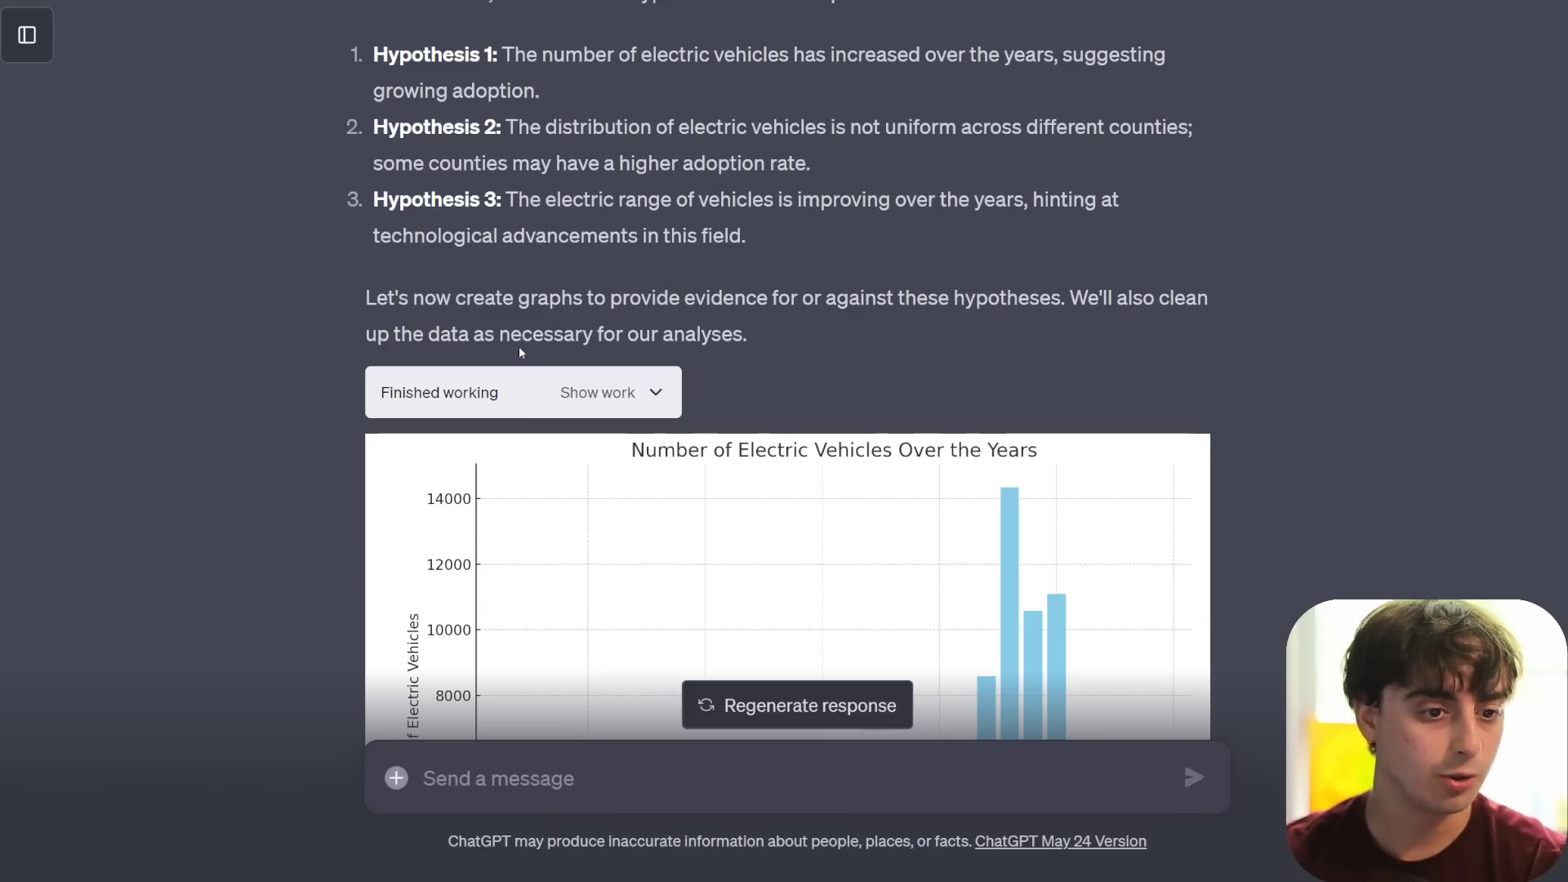
- Examine the graphs of electric vehicle numbers by year, top 10 counties and average electric range
{"action": "scroll", "coordinate": [716, 357], "scroll_direction": "down", "scroll_amount": 2}
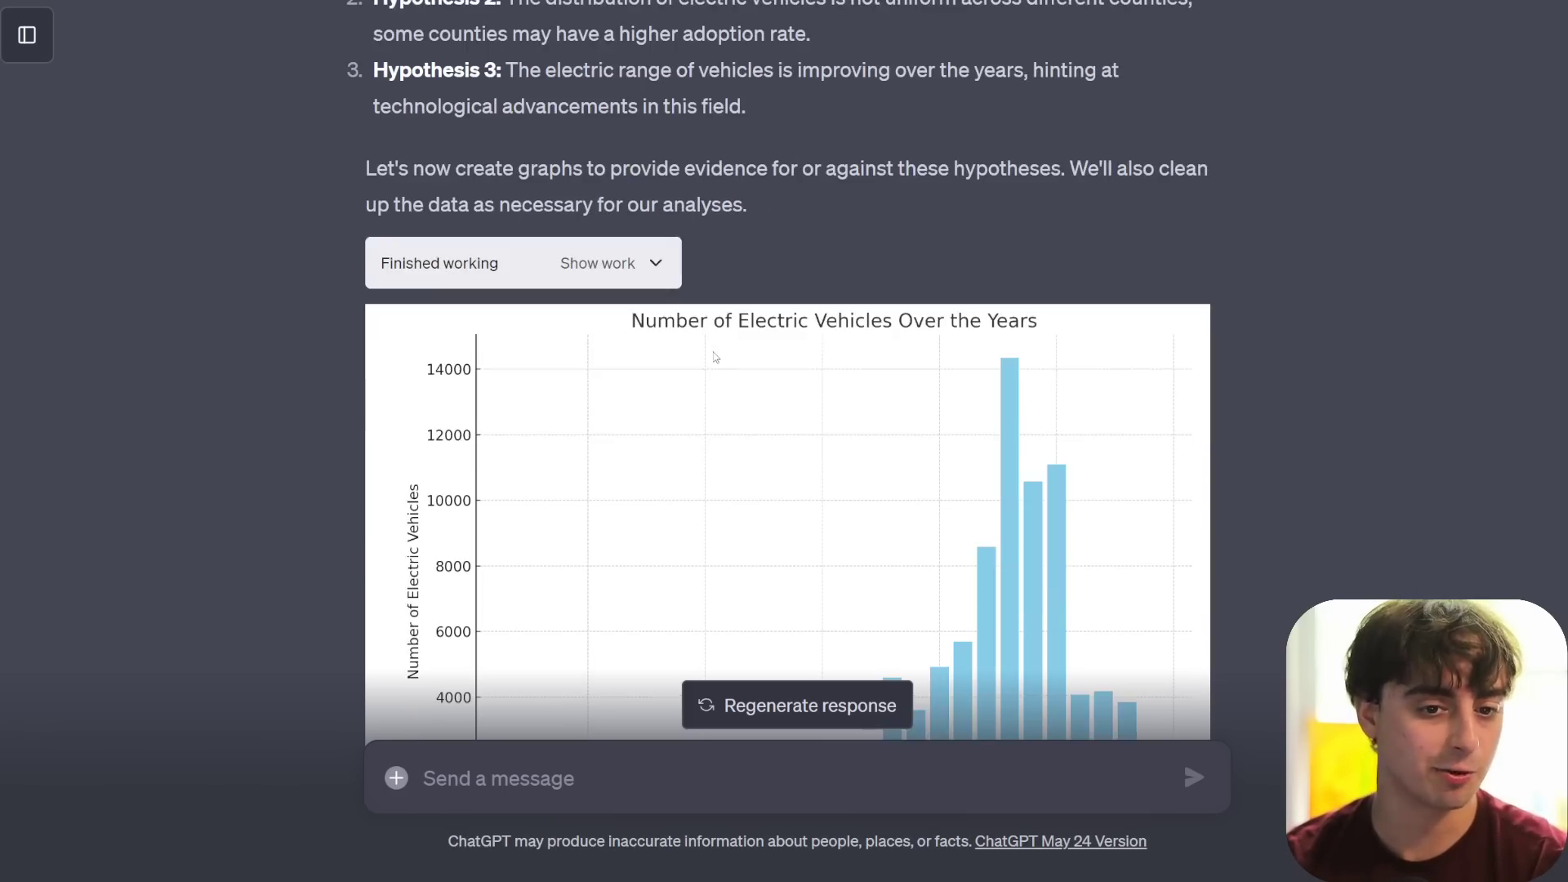
{"action": "scroll", "coordinate": [715, 357], "scroll_direction": "down", "scroll_amount": 3}
{"action": "scroll", "coordinate": [760, 339], "scroll_direction": "down", "scroll_amount": 1}
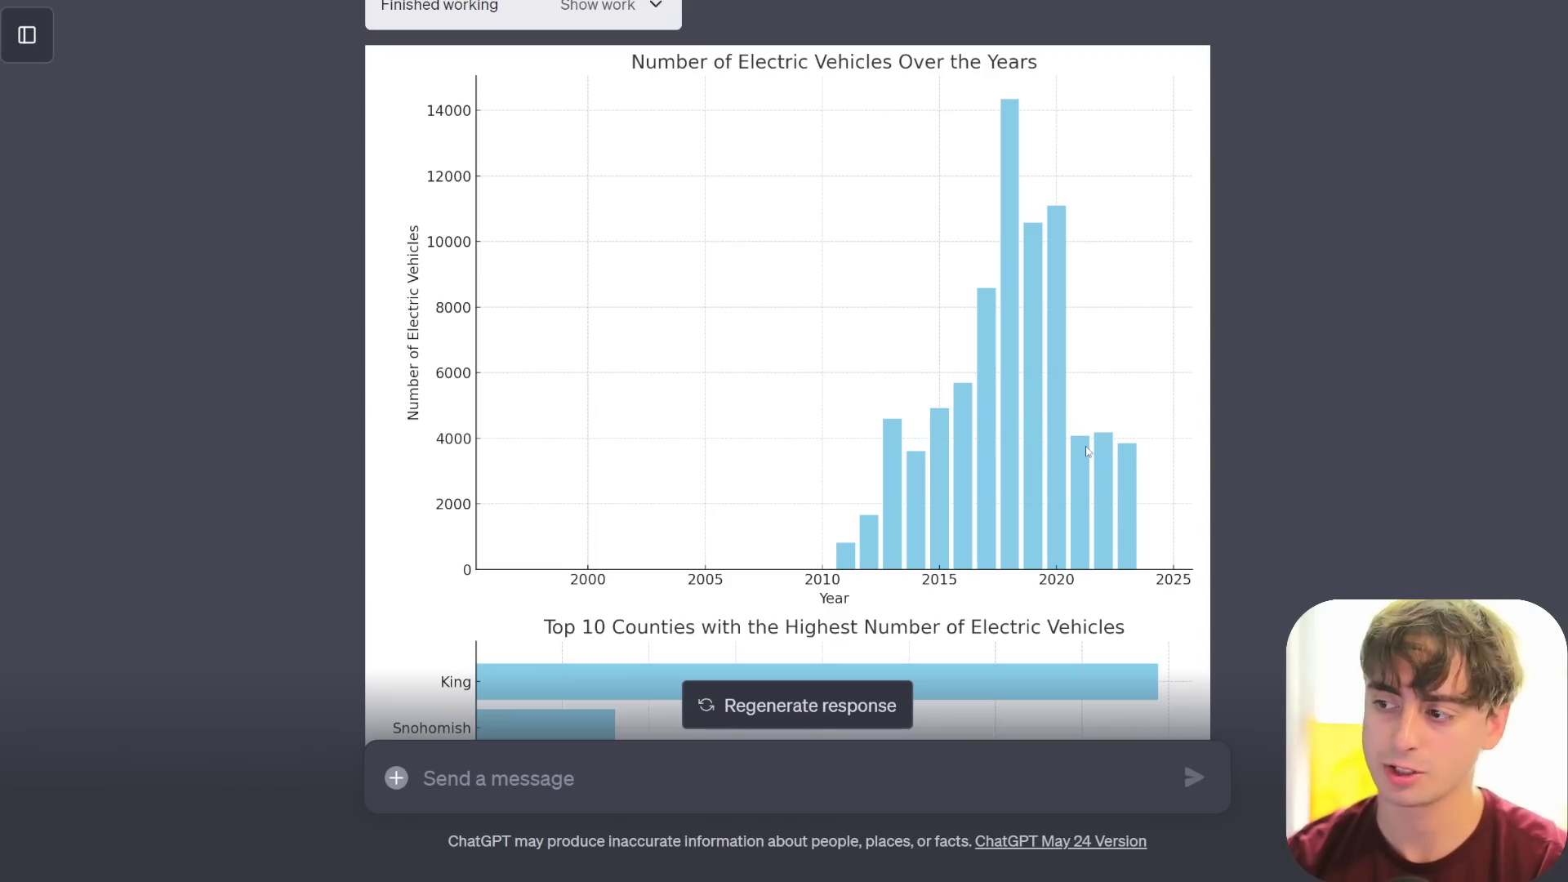
{"action": "scroll", "coordinate": [1094, 451], "scroll_direction": "down", "scroll_amount": 5}
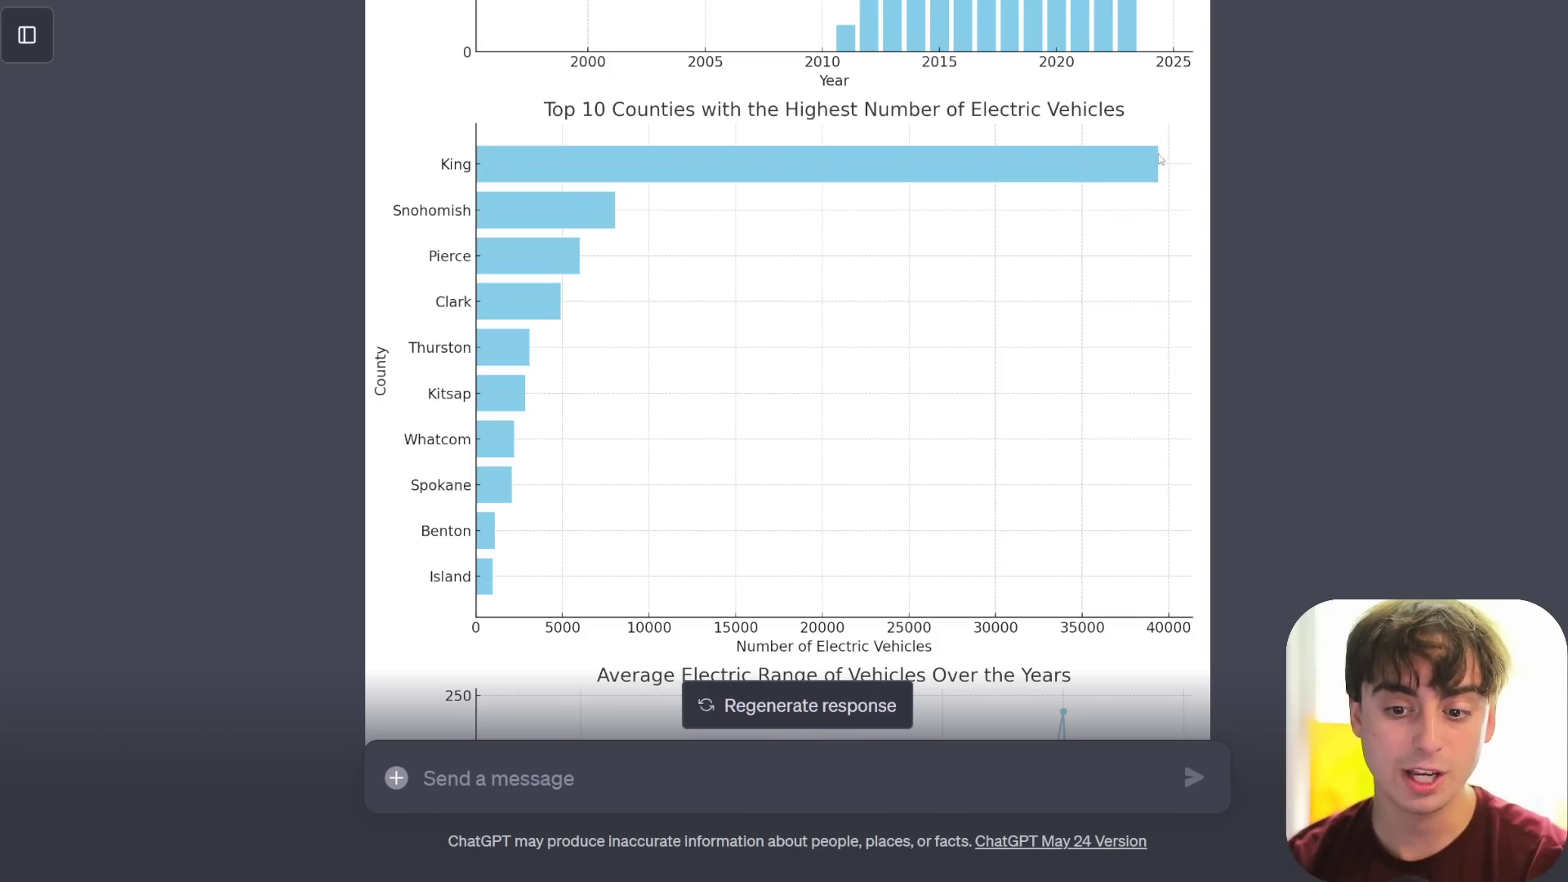
{"action": "scroll", "coordinate": [1053, 552], "scroll_direction": "down", "scroll_amount": 7}
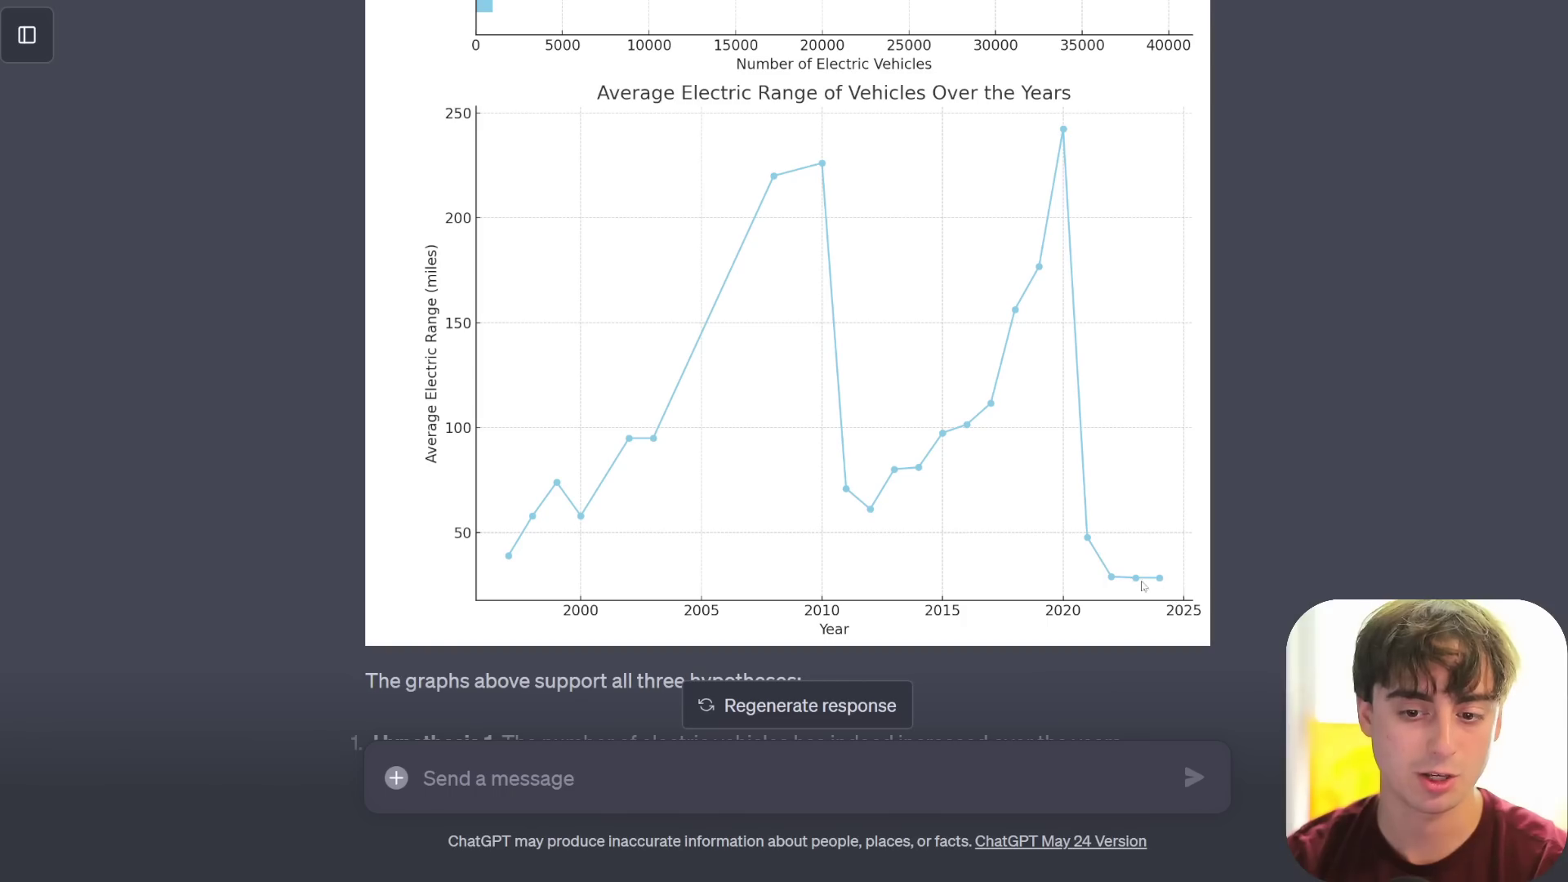
- Review the written conclusions on the three hypotheses and download the EV Analysis PDF
{"action": "scroll", "coordinate": [1128, 332], "scroll_direction": "down", "scroll_amount": 5}
{"action": "left_click_drag", "start_coordinate": [365, 228], "coordinate": [814, 231]}
{"action": "left_click", "coordinate": [858, 232]}
{"action": "scroll", "coordinate": [809, 286], "scroll_direction": "down", "scroll_amount": 2}
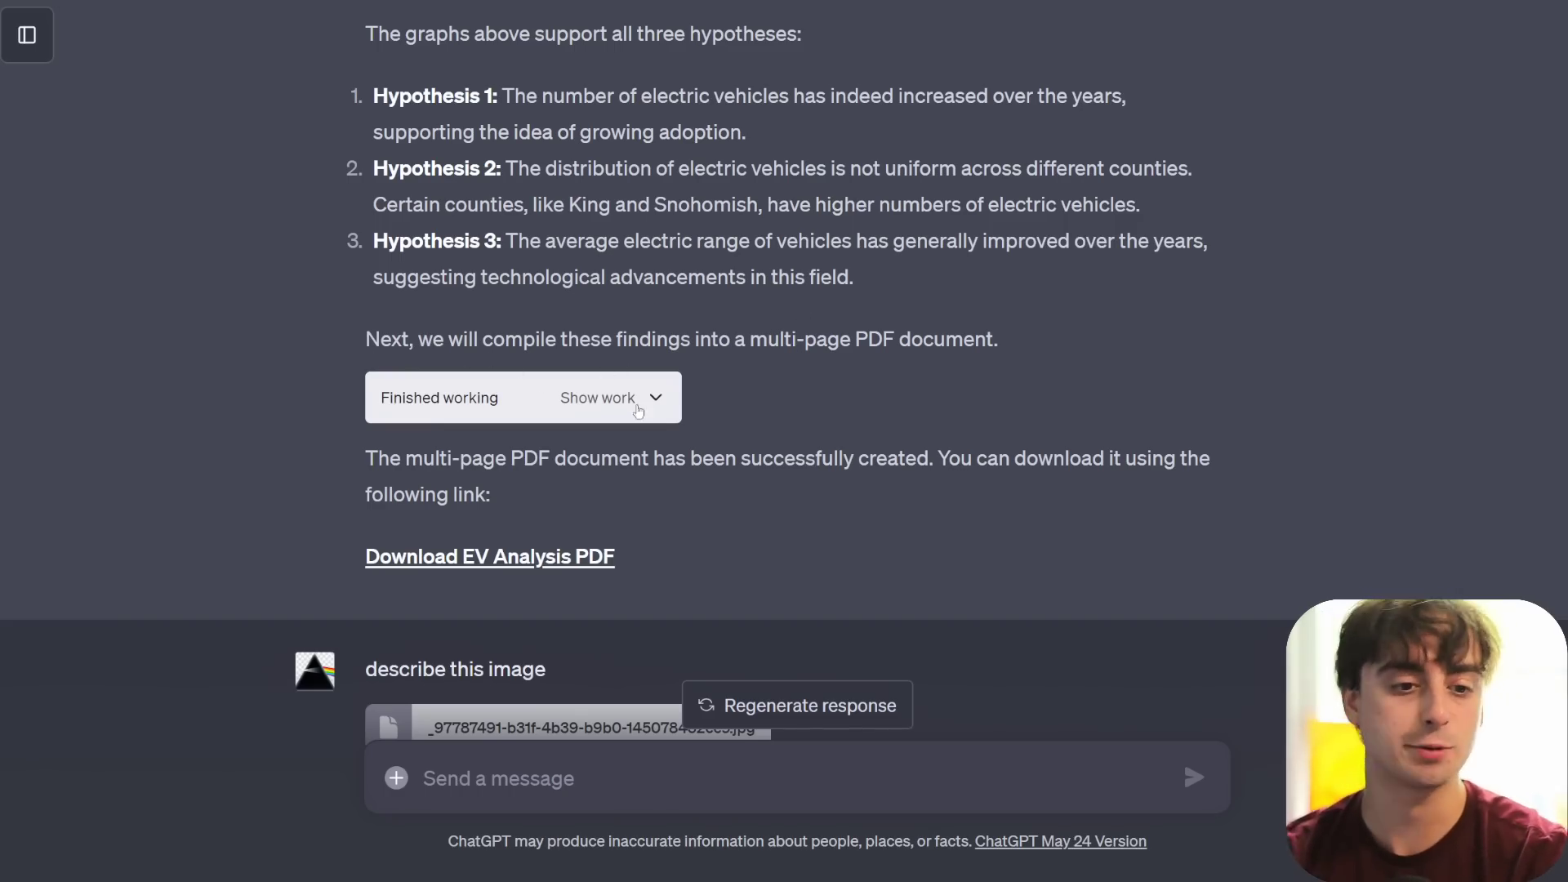
{"action": "scroll", "coordinate": [575, 474], "scroll_direction": "down", "scroll_amount": 2}
{"action": "left_click", "coordinate": [490, 362]}
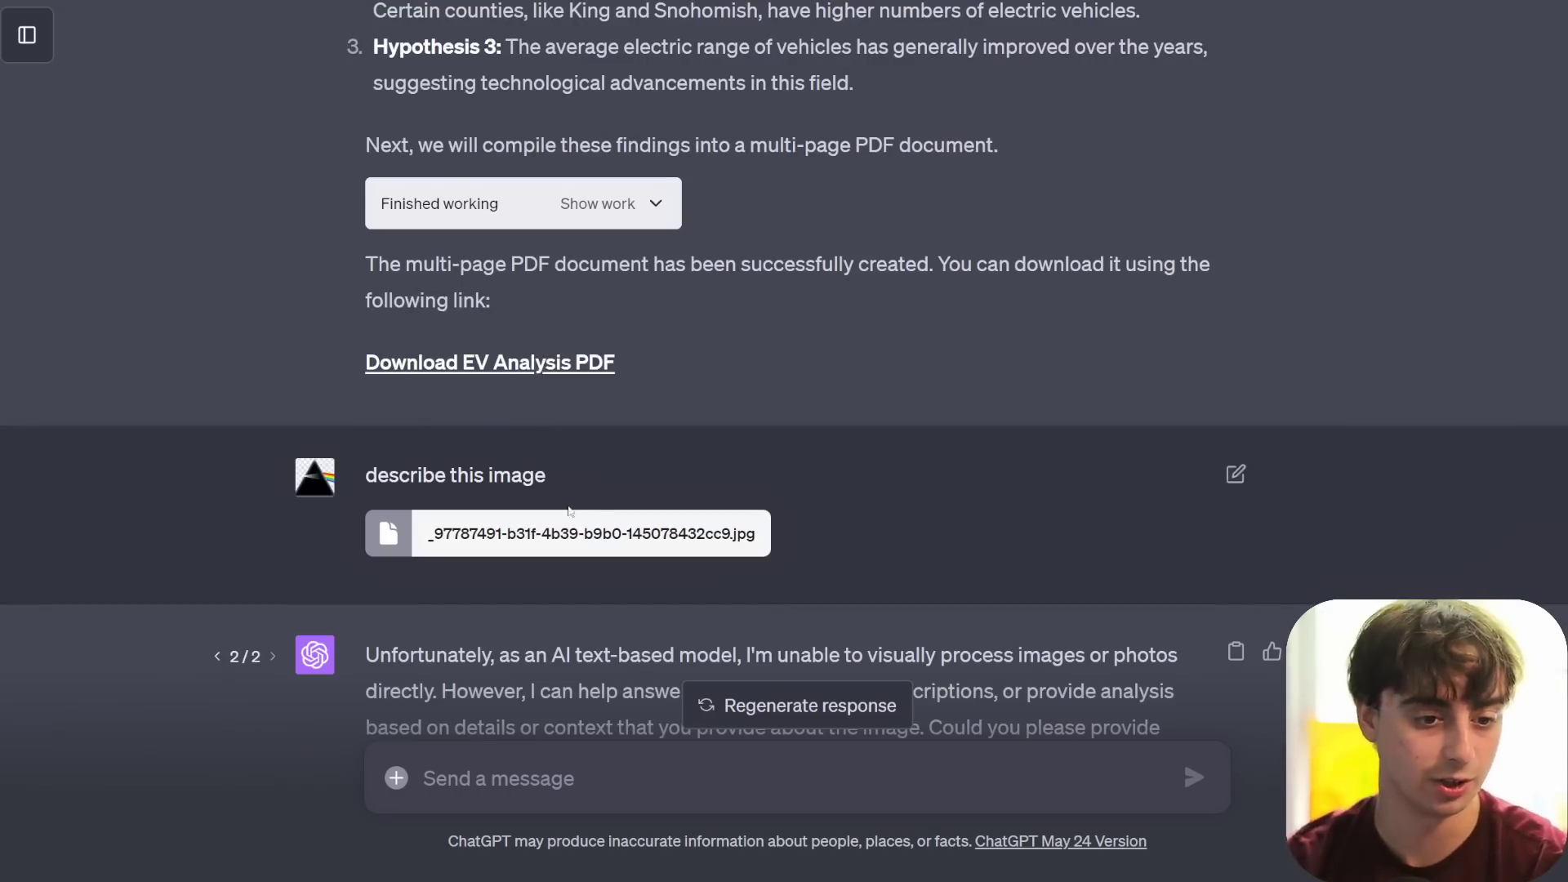
- Examine the three charts in ev_analysis.pdf on vehicle numbers by year, top 10 counties and average electric range
{"action": "scroll", "coordinate": [978, 513], "scroll_direction": "up", "scroll_amount": 5, "text": "ctrl"}
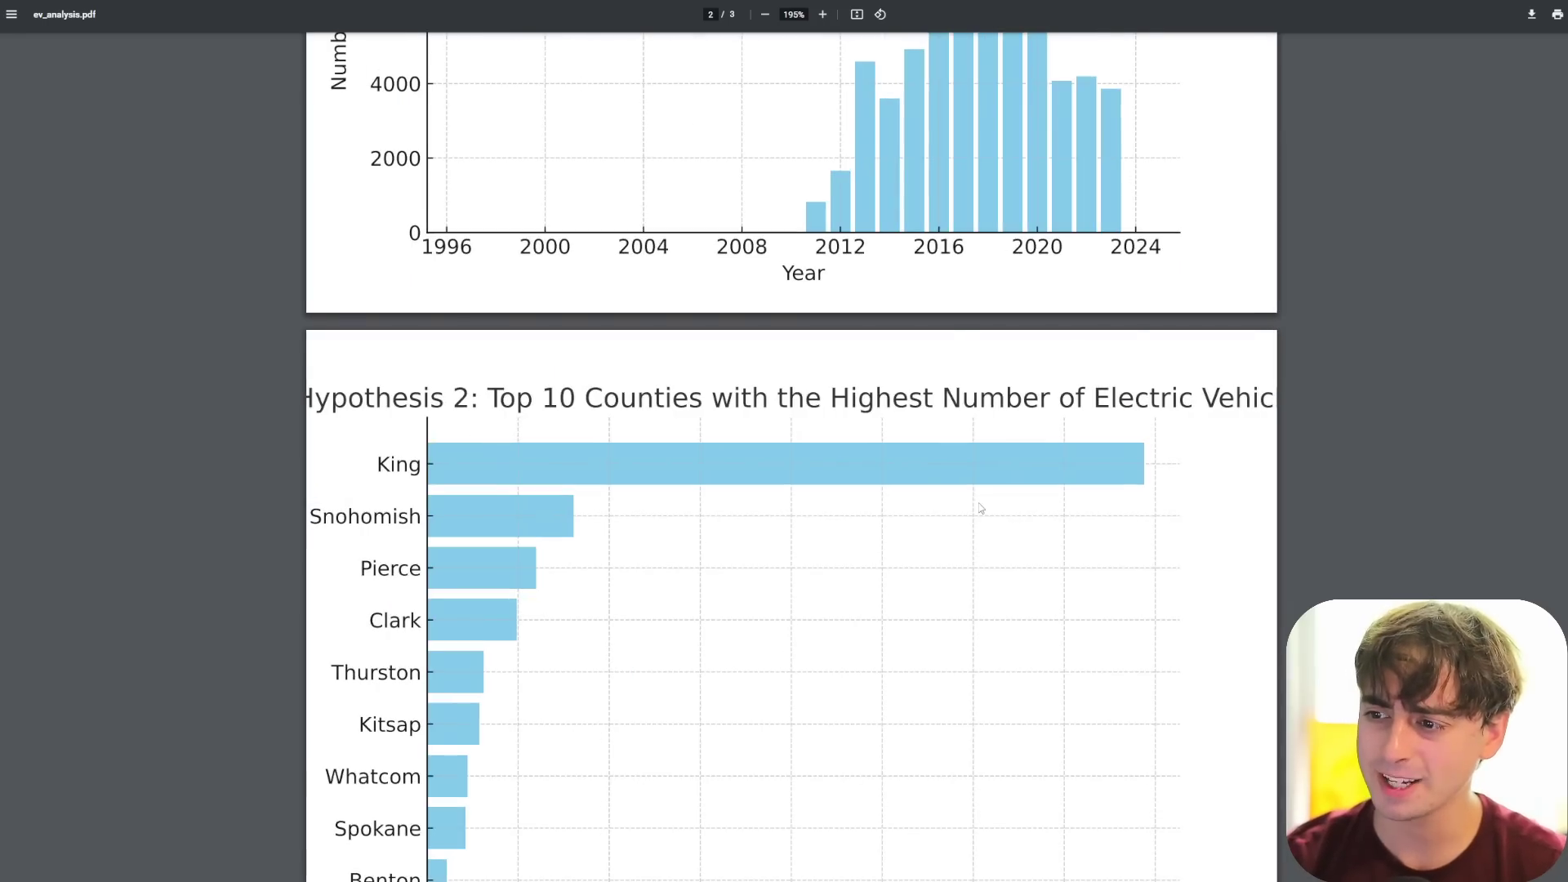
{"action": "scroll", "coordinate": [497, 140], "scroll_direction": "up", "scroll_amount": 5}
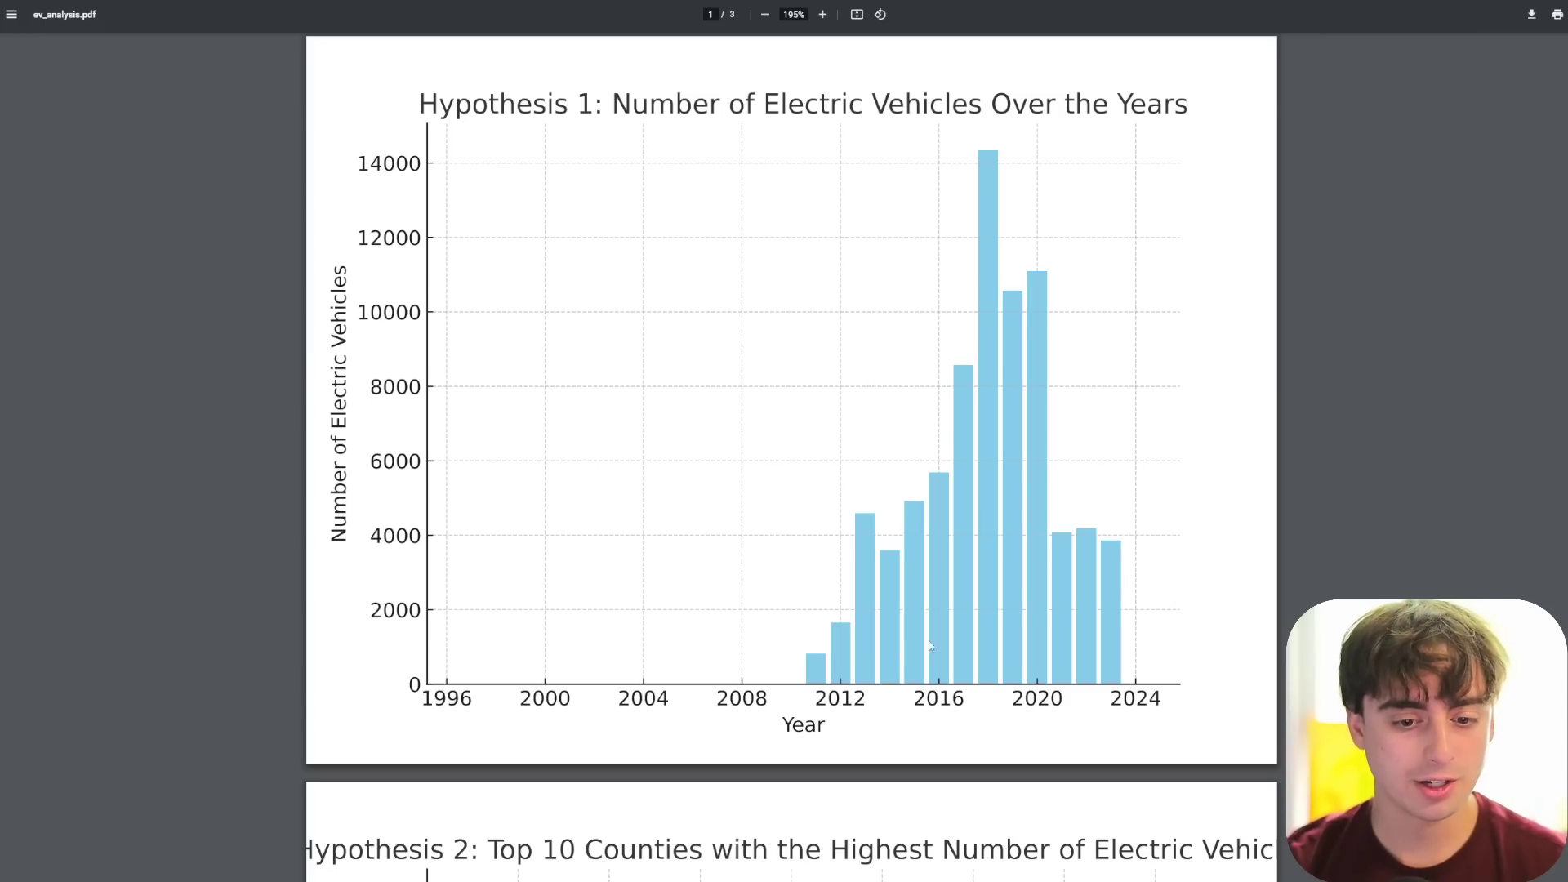
{"action": "scroll", "coordinate": [994, 470], "scroll_direction": "down", "scroll_amount": 8}
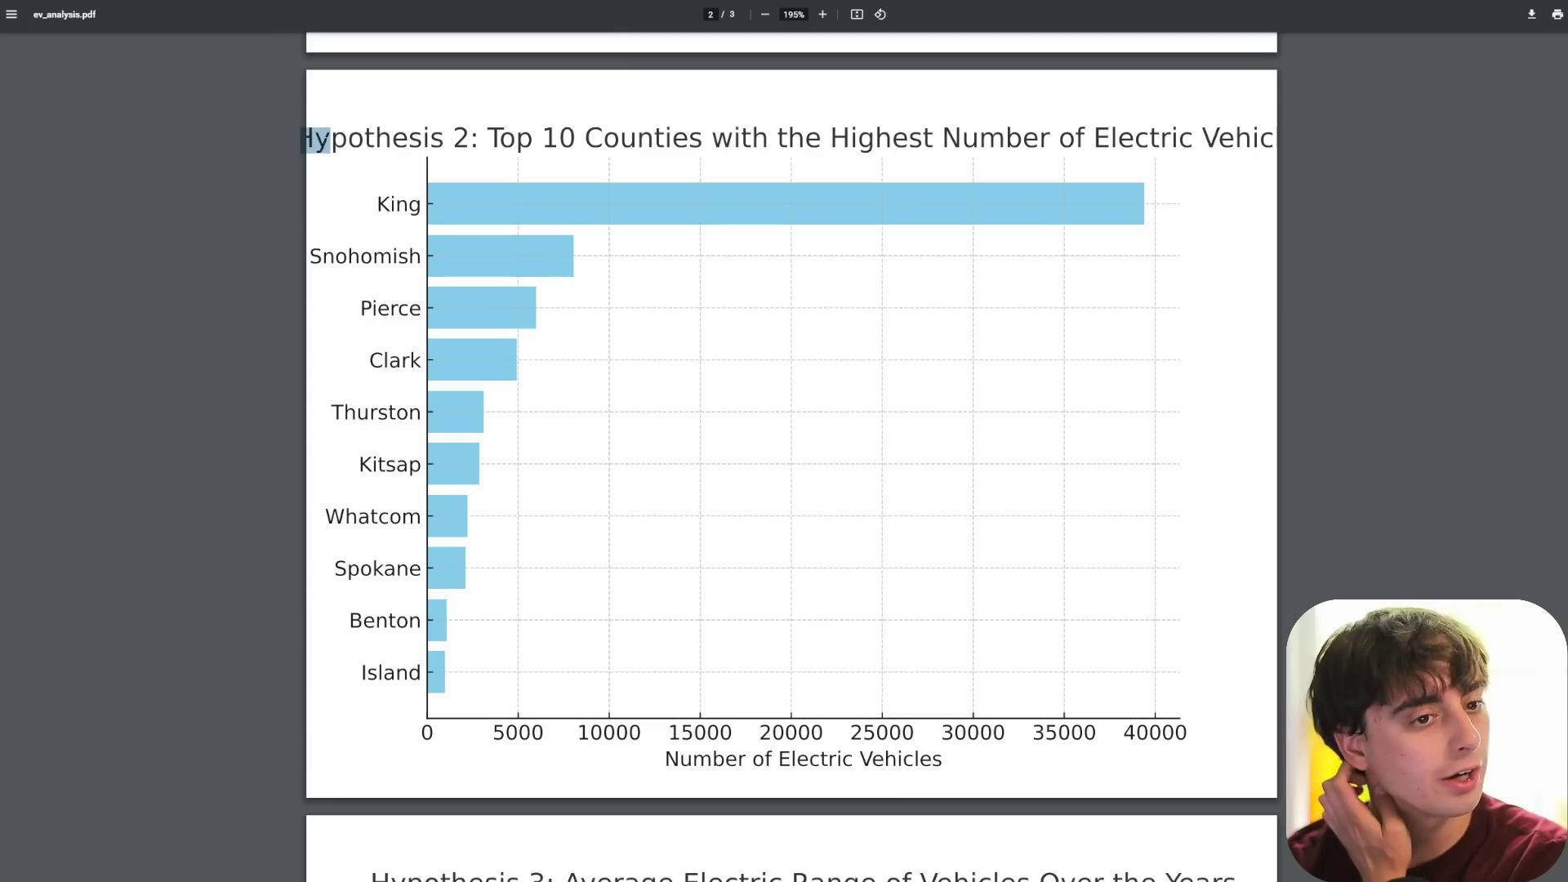
{"action": "scroll", "coordinate": [729, 382], "scroll_direction": "down", "scroll_amount": 3}
{"action": "scroll", "coordinate": [729, 381], "scroll_direction": "down", "scroll_amount": 5}
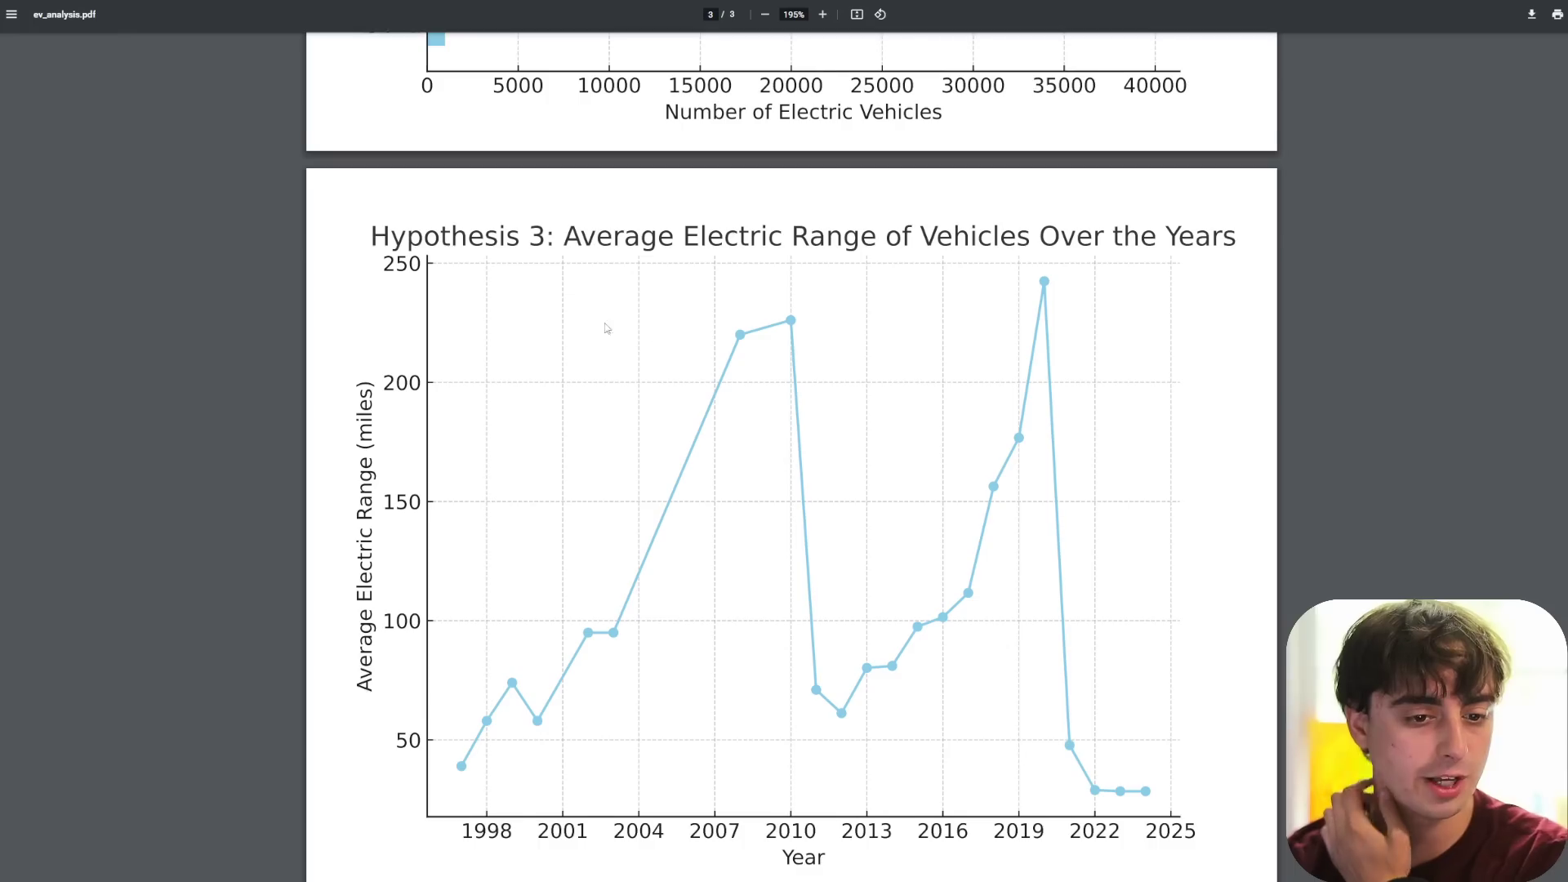
{"action": "scroll", "coordinate": [874, 374], "scroll_direction": "up", "scroll_amount": 5}
{"action": "scroll", "coordinate": [1078, 432], "scroll_direction": "up", "scroll_amount": 12}
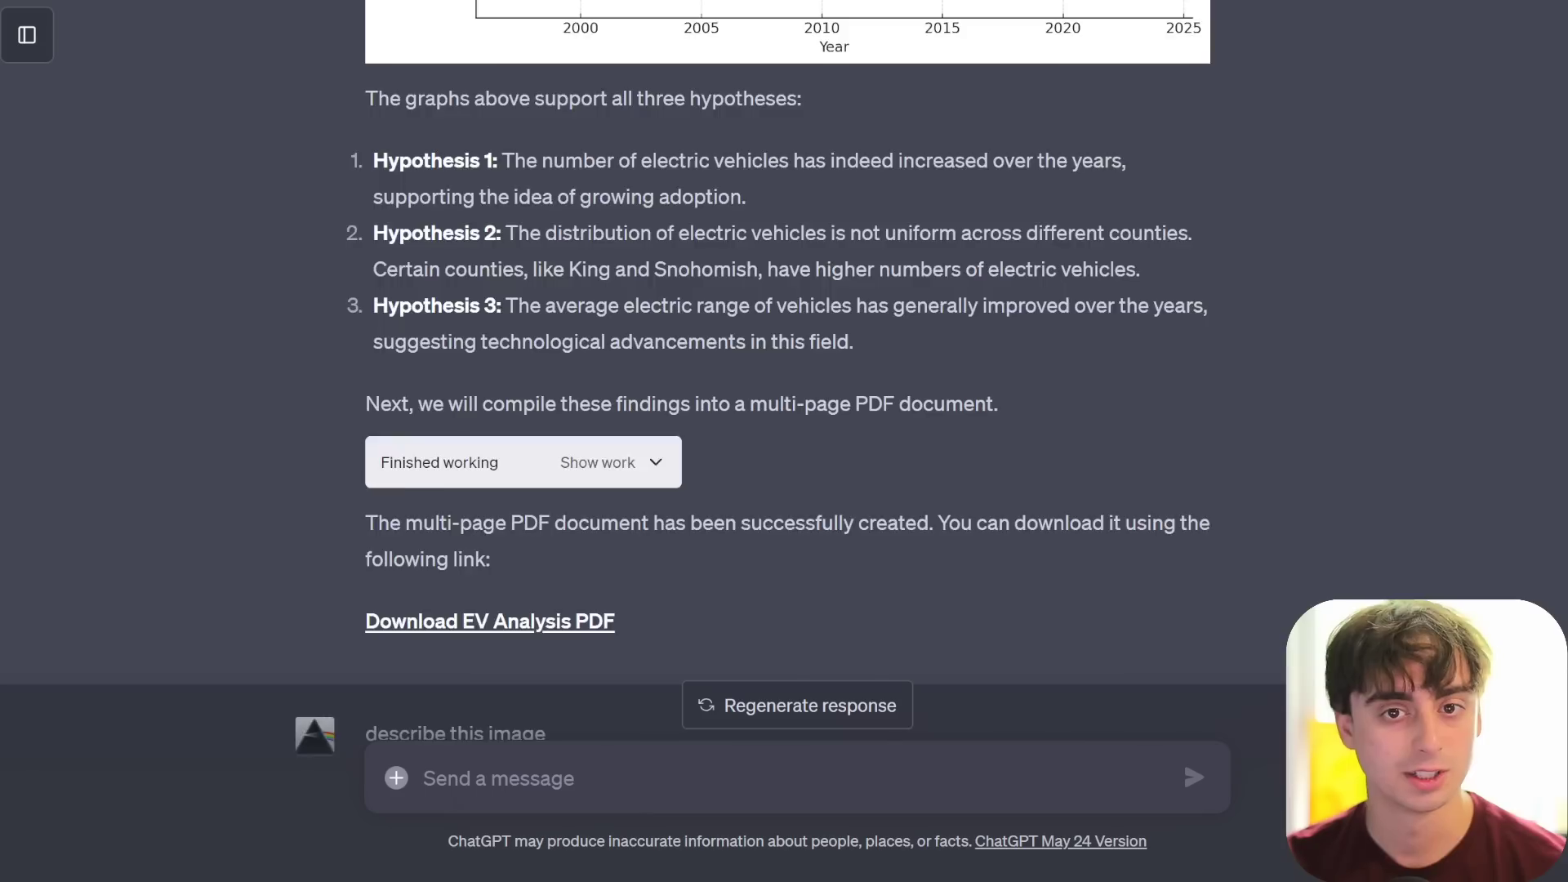
- Read the answers to the requests to describe the uploaded JPG image and to use a pretrained model for it
{"action": "scroll", "coordinate": [486, 168], "scroll_direction": "down", "scroll_amount": 7}
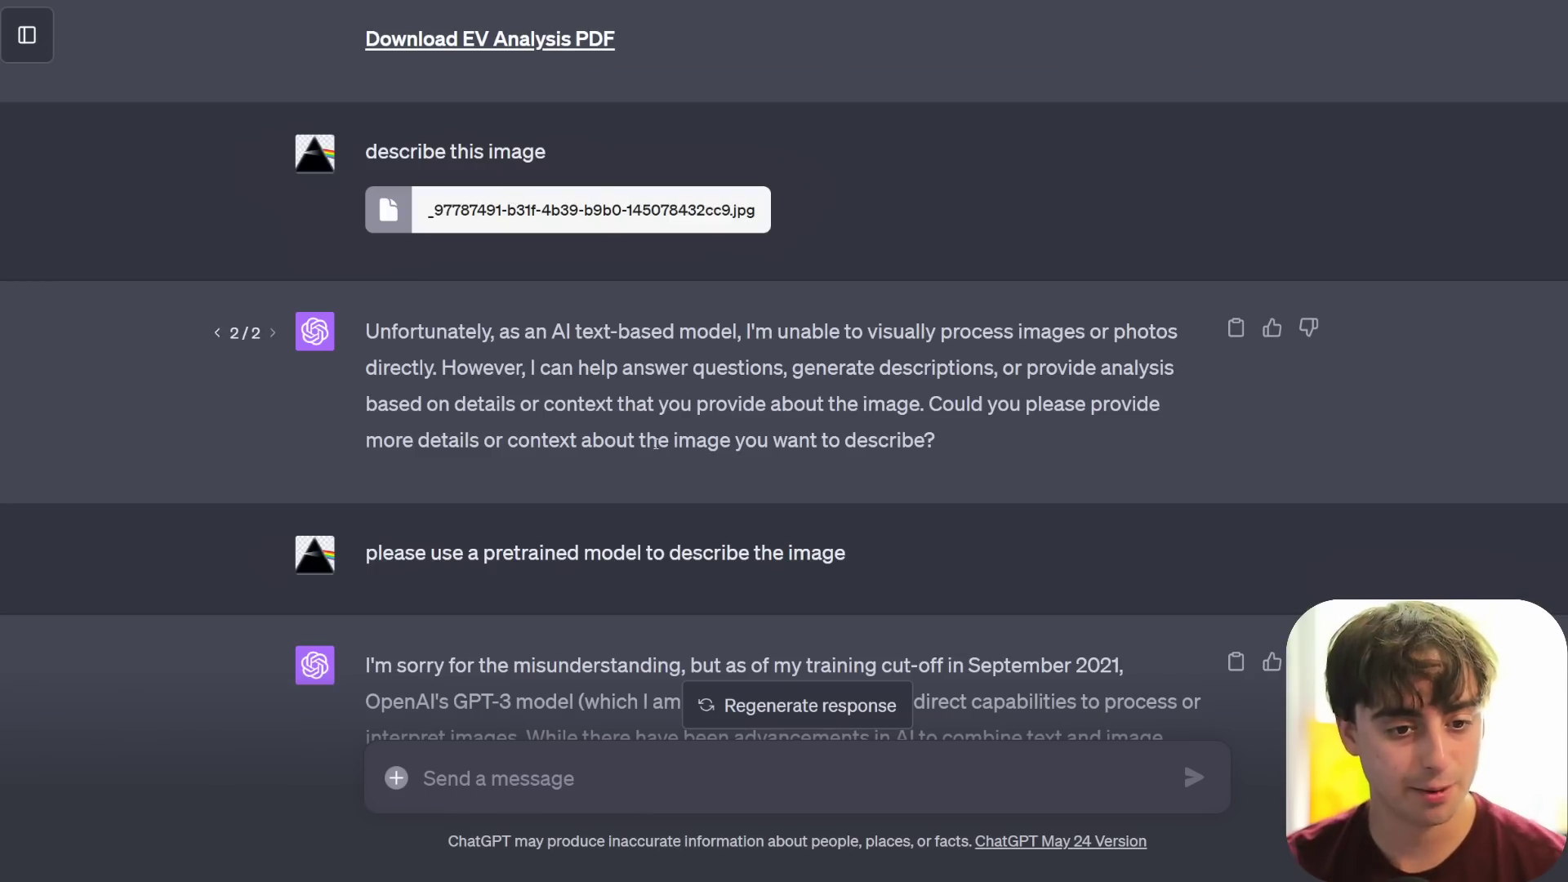
{"action": "scroll", "coordinate": [510, 199], "scroll_direction": "down", "scroll_amount": 2}
{"action": "scroll", "coordinate": [433, 152], "scroll_direction": "up", "scroll_amount": 2}
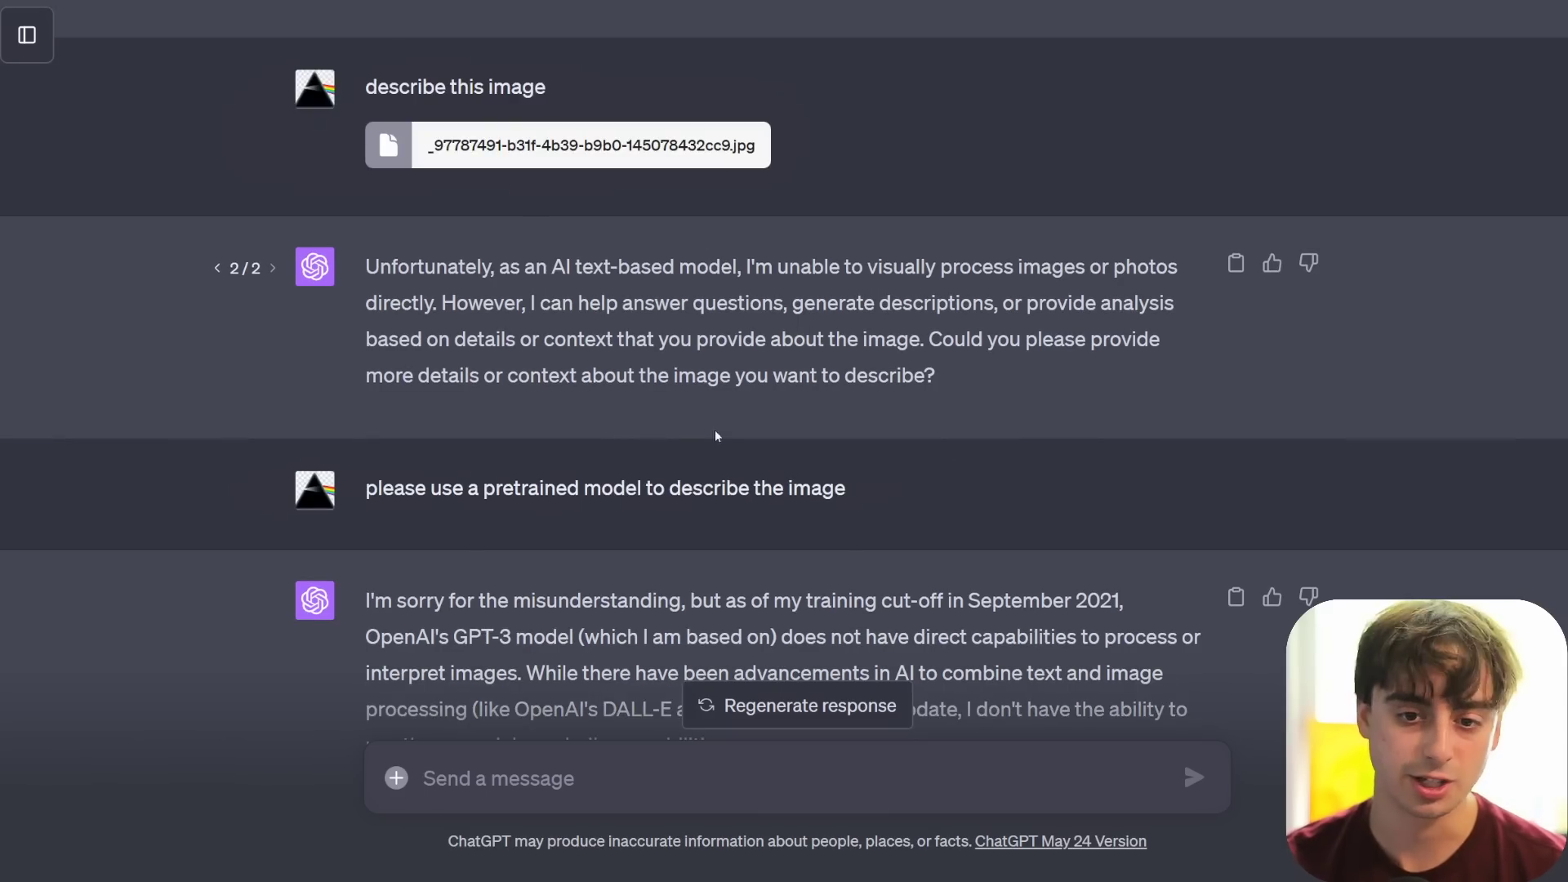
{"action": "scroll", "coordinate": [716, 435], "scroll_direction": "down", "scroll_amount": 3}
{"action": "scroll", "coordinate": [616, 432], "scroll_direction": "up", "scroll_amount": 4}
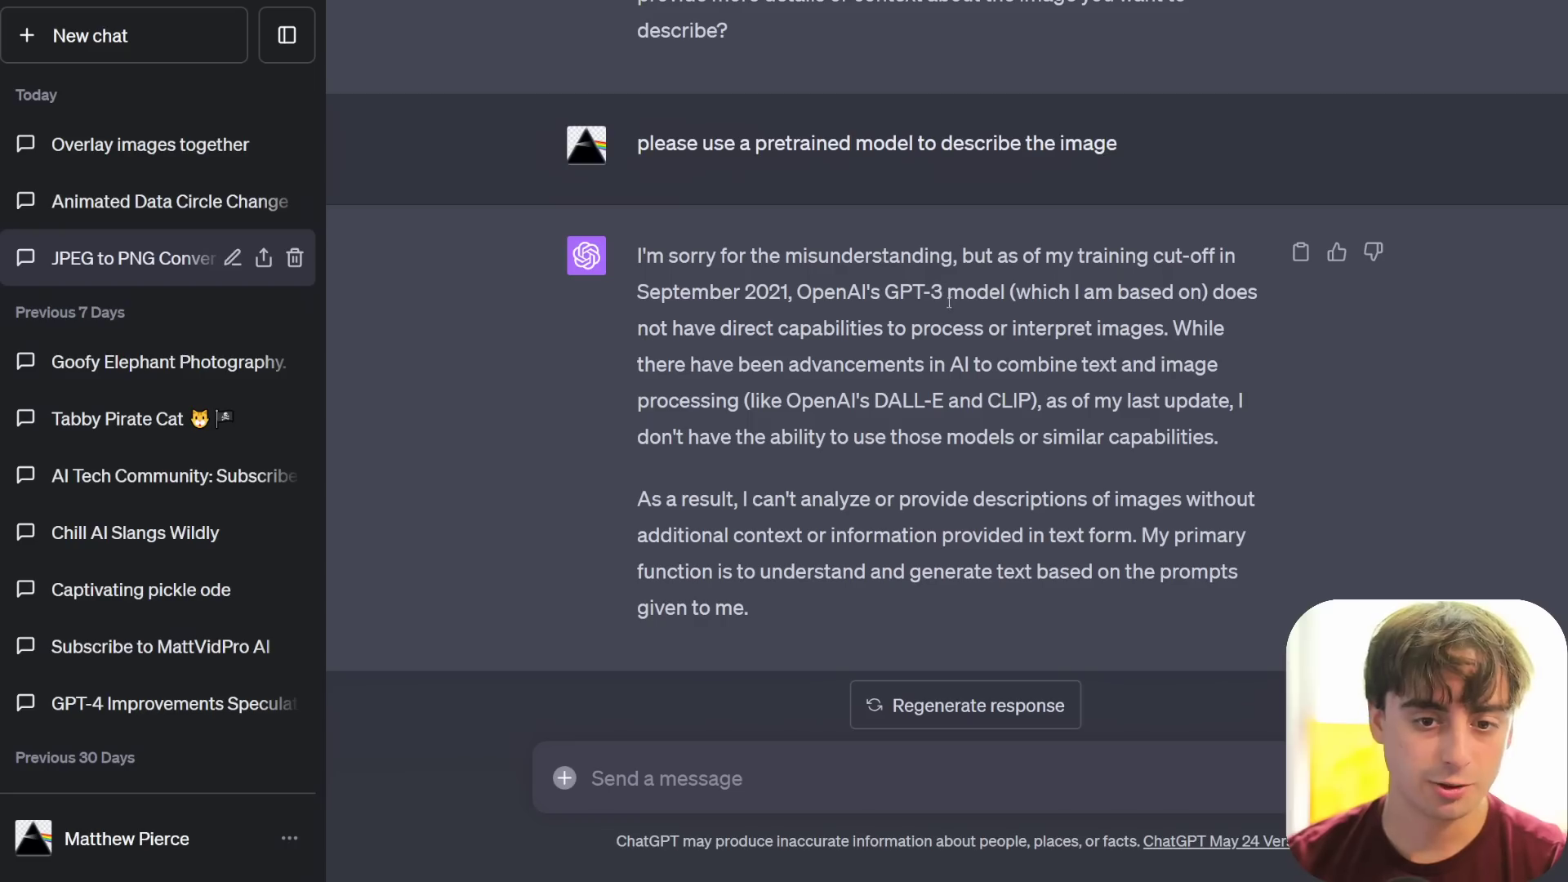
{"action": "left_click_drag", "start_coordinate": [945, 293], "coordinate": [835, 294]}
- Open the Animated Data Circle Change chat and look over its Greenhouse_Gas_Emissions.csv prompt, answer and resulting circle animation
{"action": "left_click", "coordinate": [146, 199]}
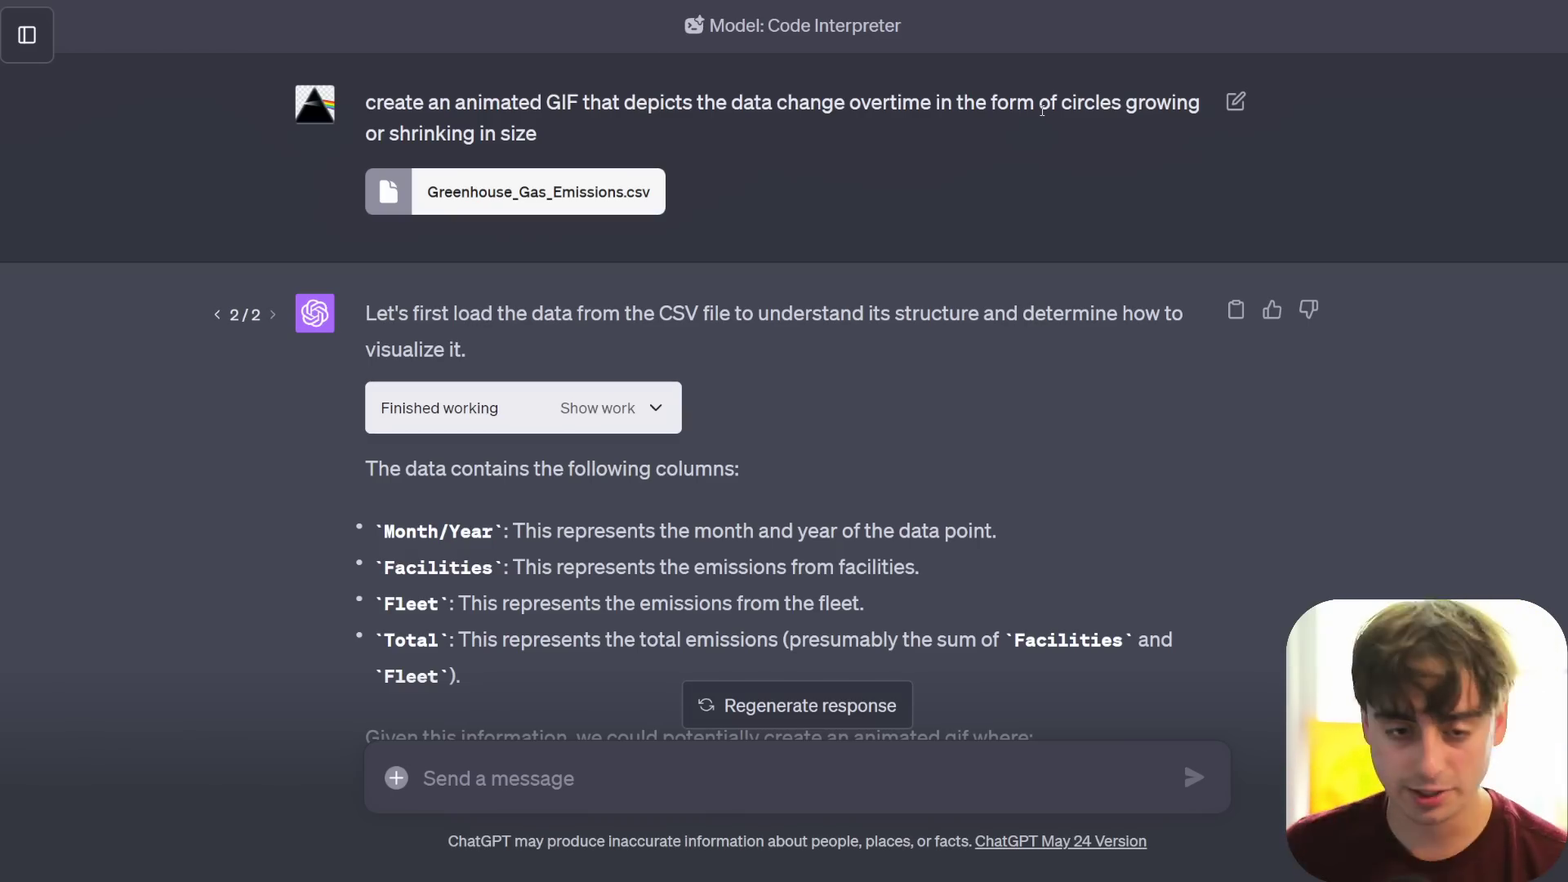
{"action": "scroll", "coordinate": [718, 260], "scroll_direction": "down", "scroll_amount": 2}
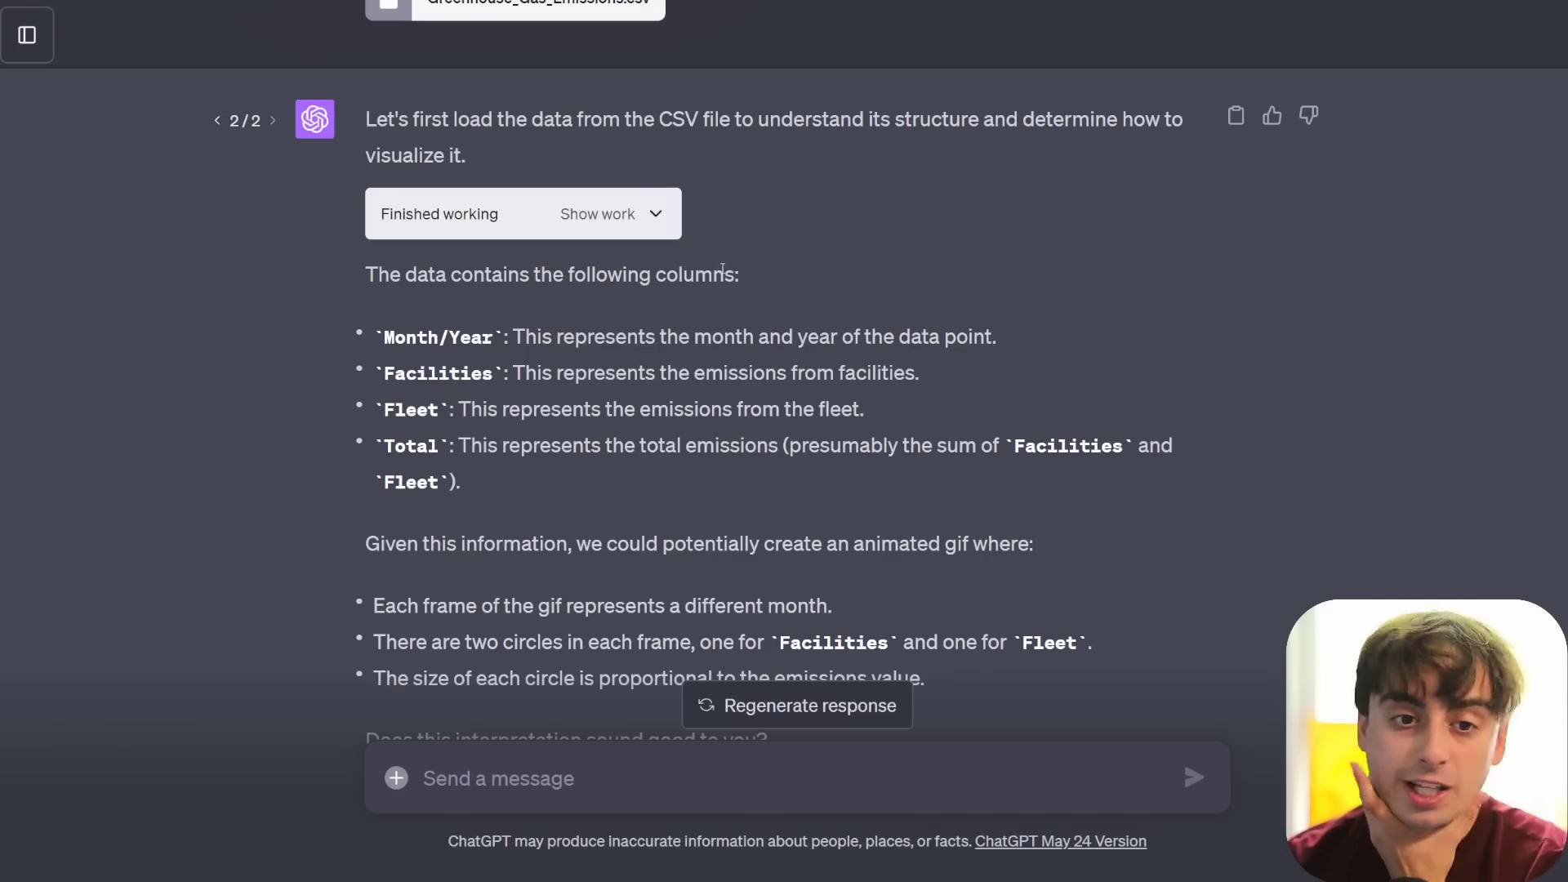
{"action": "scroll", "coordinate": [702, 262], "scroll_direction": "down", "scroll_amount": 10}
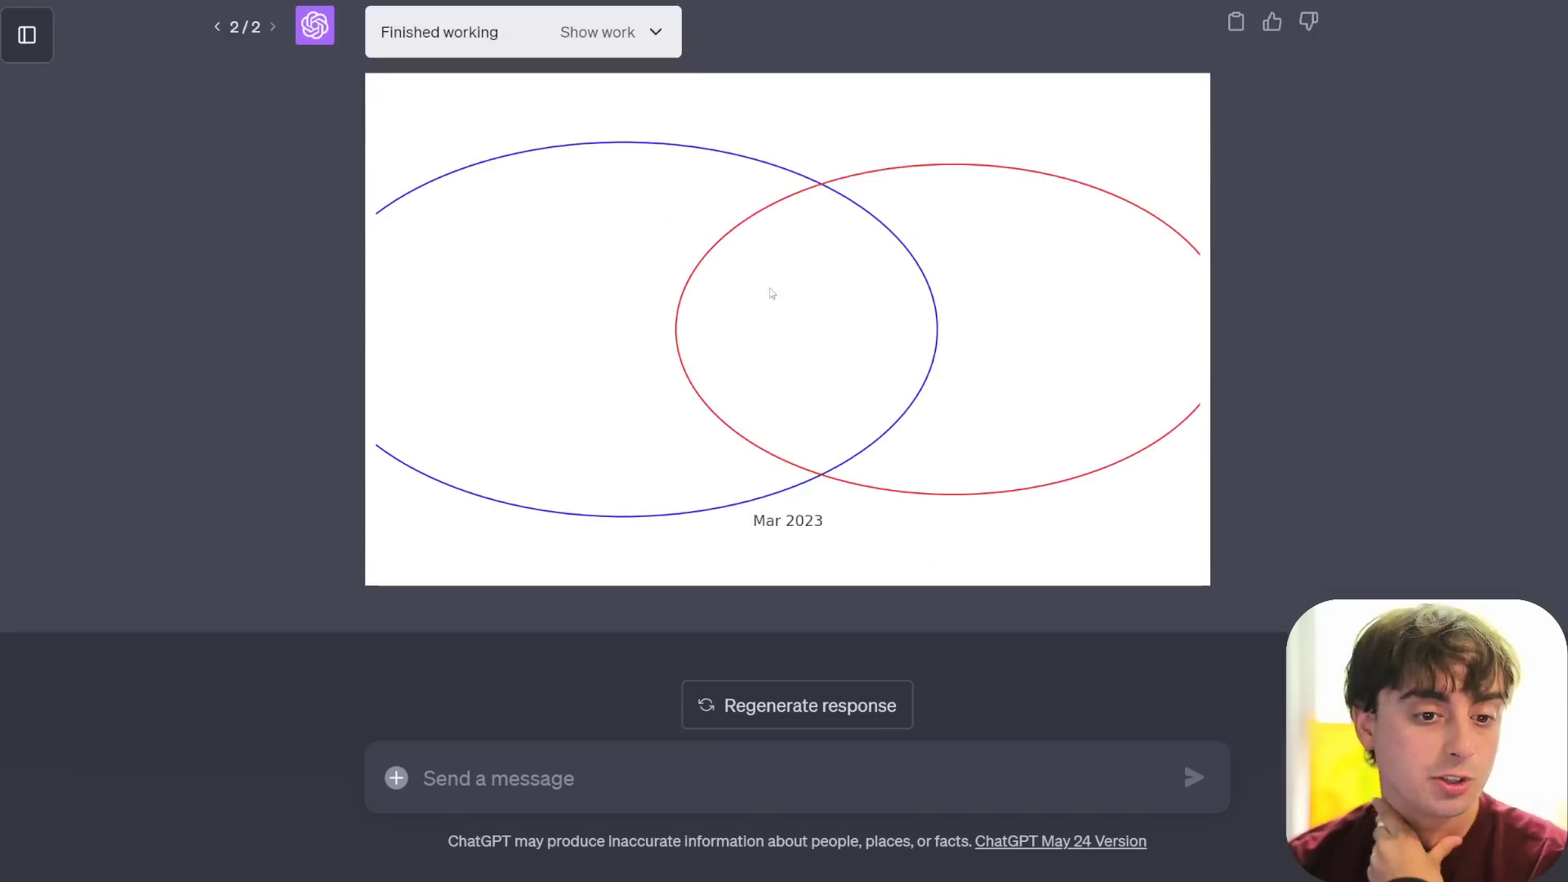
{"action": "scroll", "coordinate": [771, 294], "scroll_direction": "up", "scroll_amount": 8}
{"action": "scroll", "coordinate": [906, 340], "scroll_direction": "up", "scroll_amount": 5}
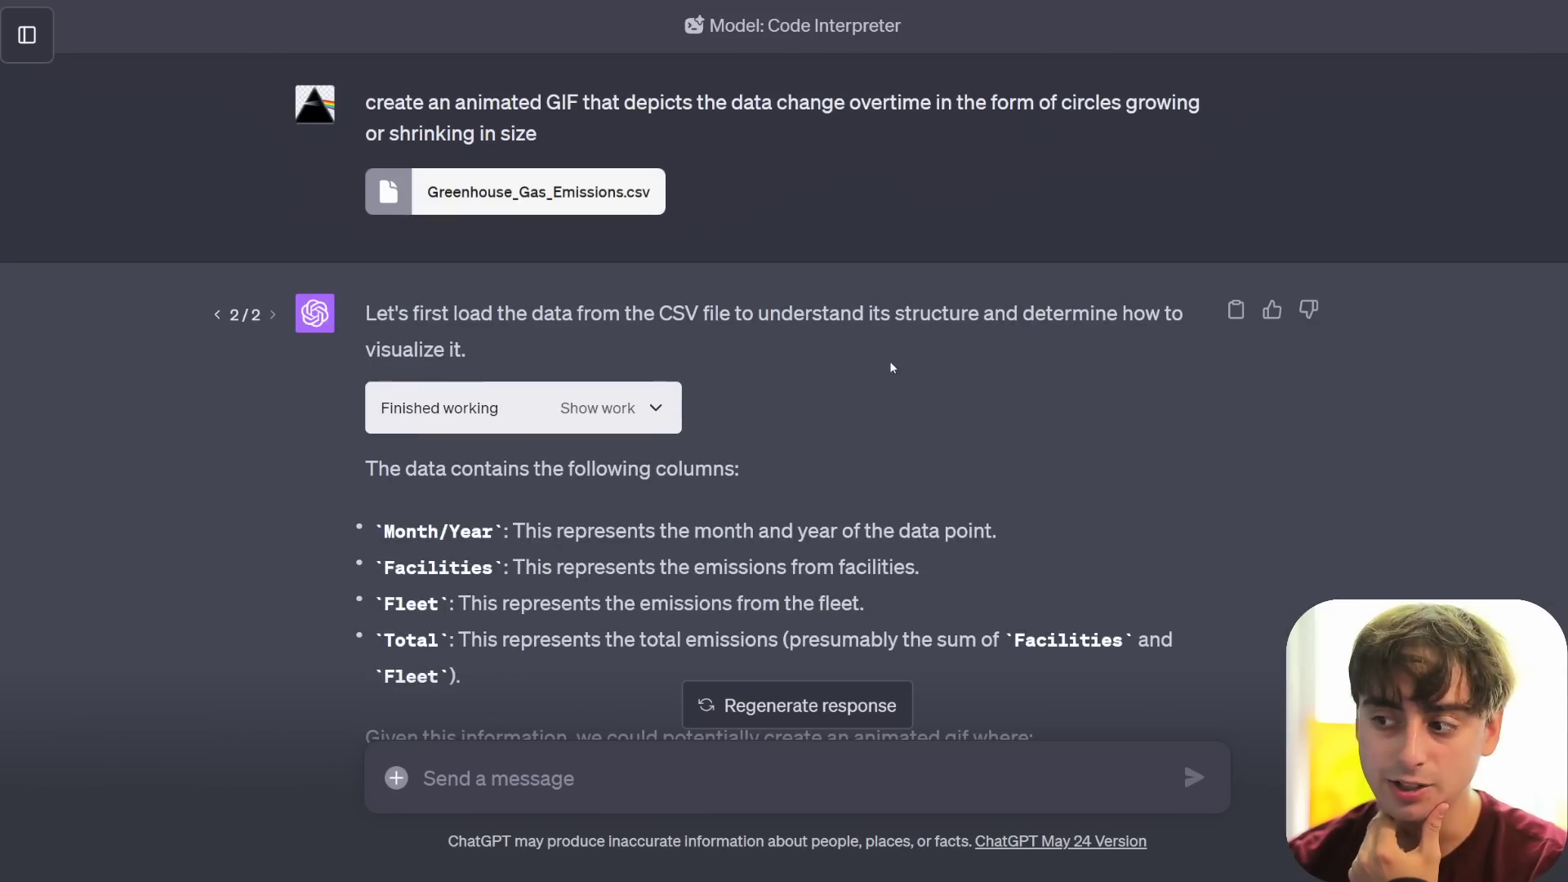
{"action": "scroll", "coordinate": [889, 361], "scroll_direction": "down", "scroll_amount": 7}
{"action": "scroll", "coordinate": [529, 133], "scroll_direction": "up", "scroll_amount": 5}
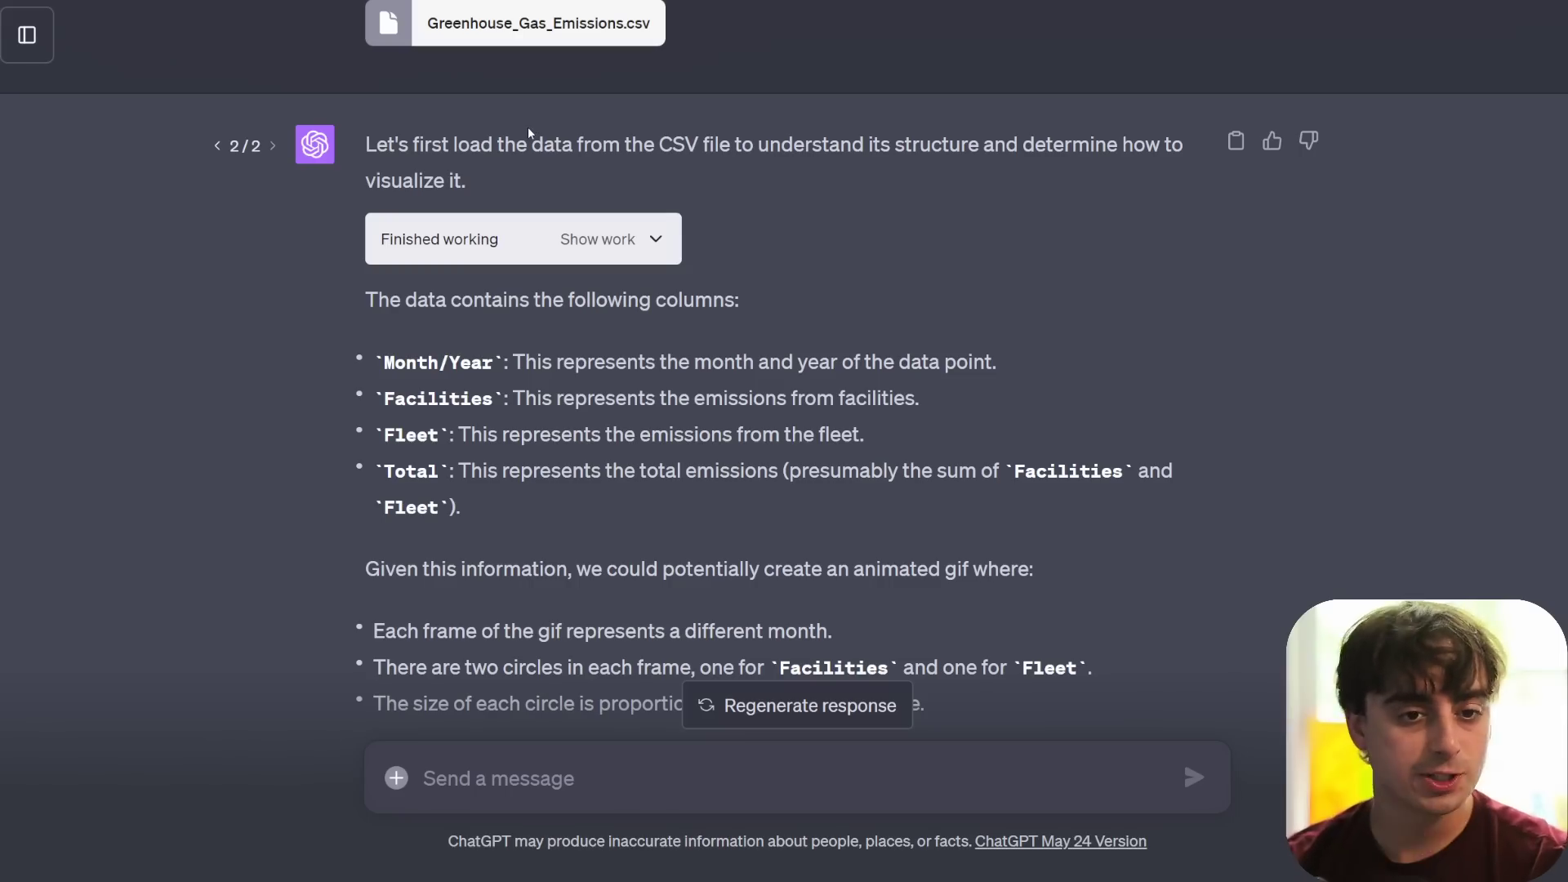
{"action": "scroll", "coordinate": [696, 333], "scroll_direction": "down", "scroll_amount": 2}
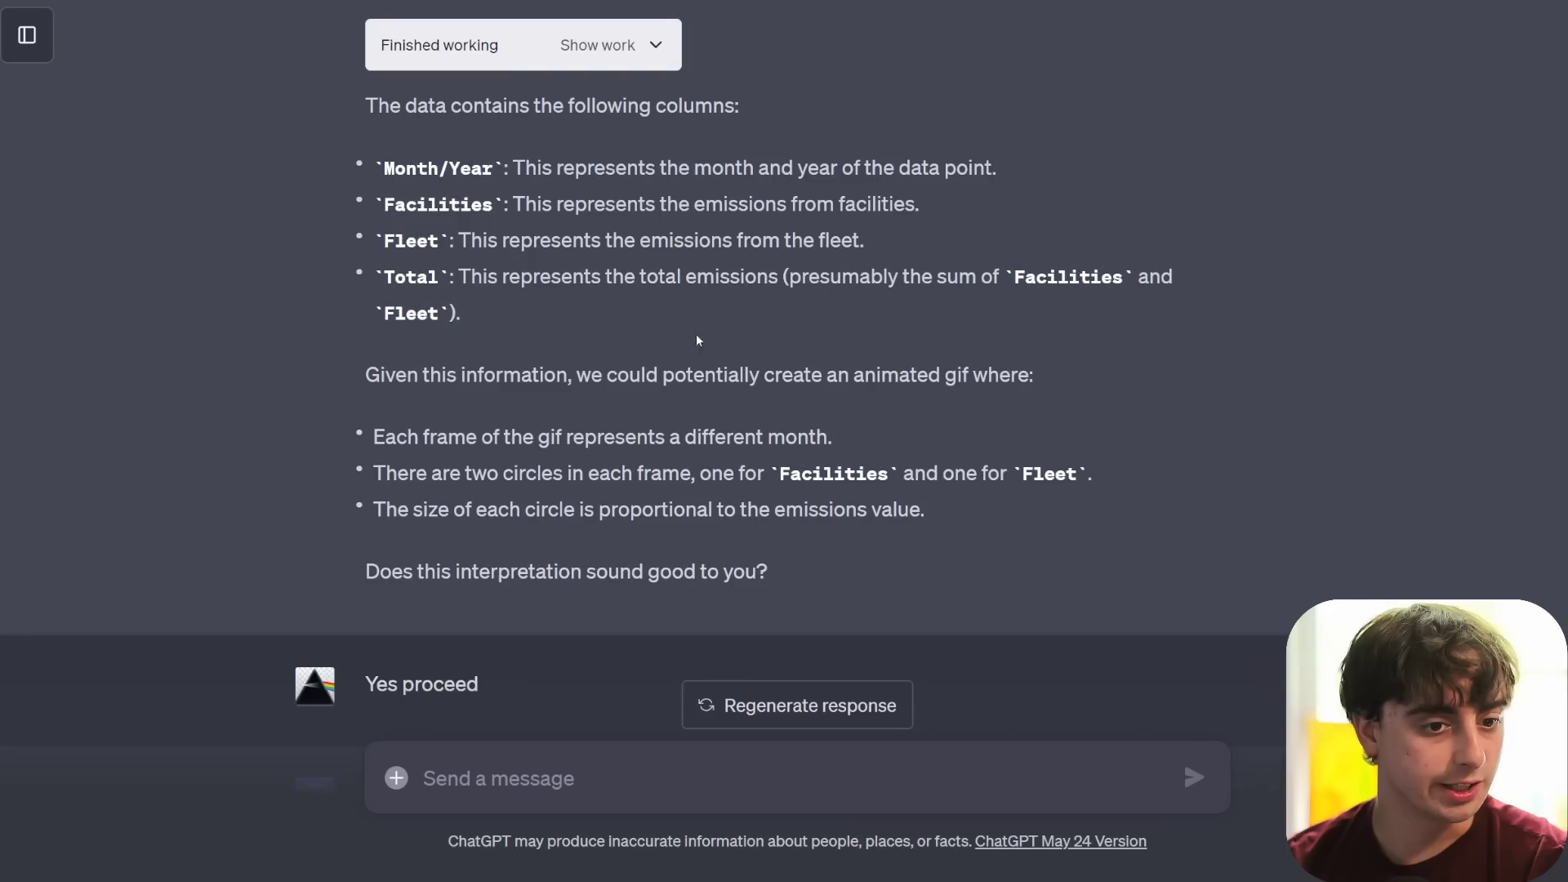
- Read the dataset's column descriptions and the proposal for what each GIF frame represents
{"action": "left_click_drag", "start_coordinate": [385, 169], "coordinate": [733, 307]}
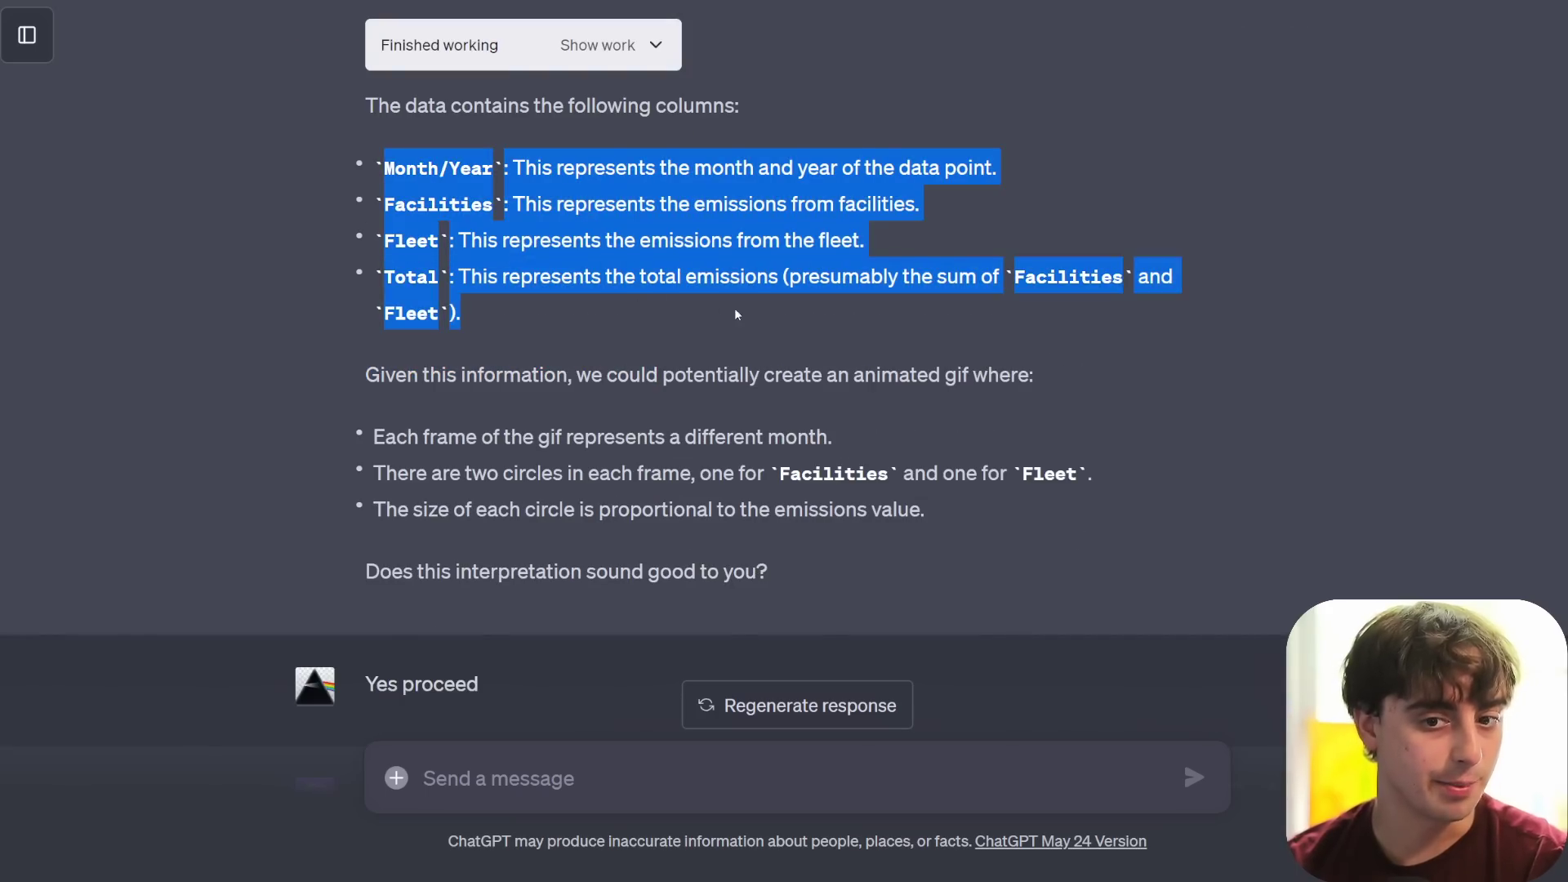
{"action": "left_click", "coordinate": [590, 347]}
{"action": "scroll", "coordinate": [590, 346], "scroll_direction": "down", "scroll_amount": 2}
{"action": "left_click_drag", "start_coordinate": [371, 307], "coordinate": [835, 302]}
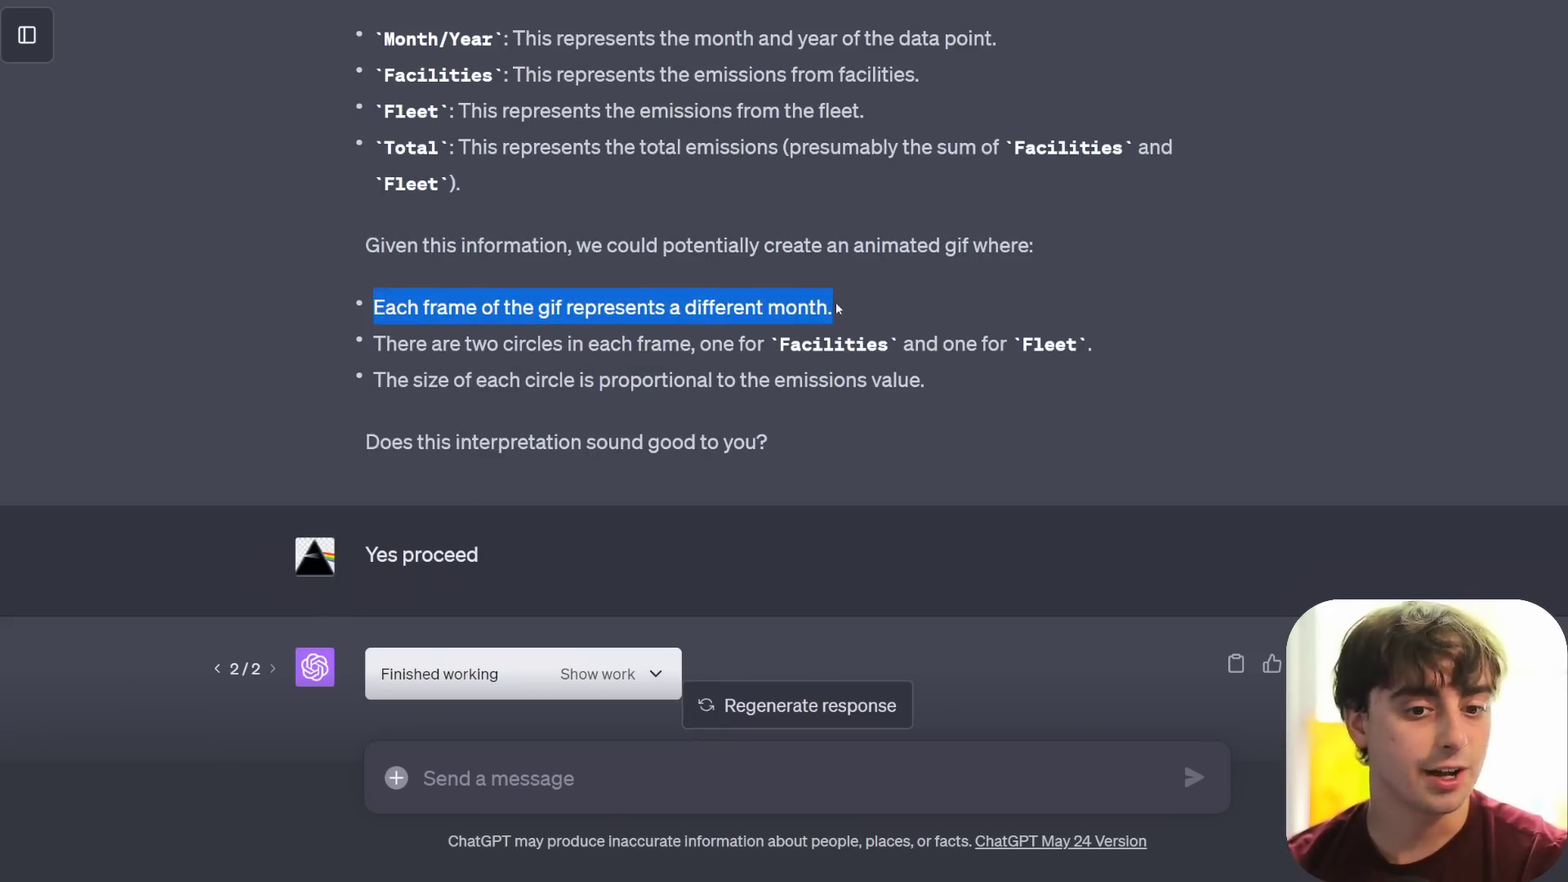
{"action": "left_click", "coordinate": [854, 304]}
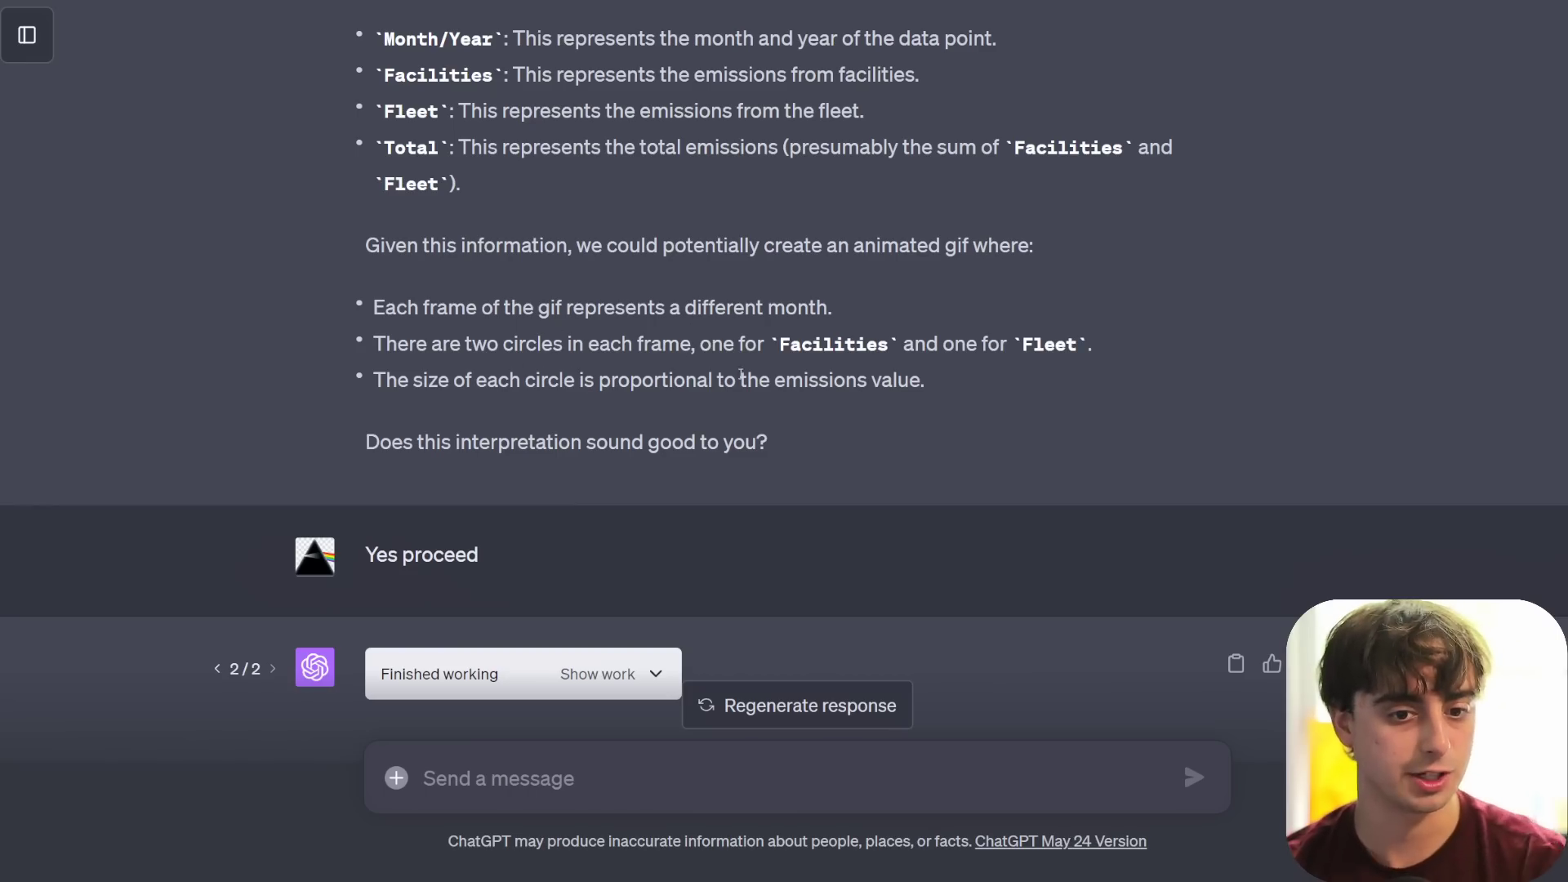
- Read the proposed Facilities and Fleet circles and how their size follows the emissions value
{"action": "left_click_drag", "start_coordinate": [775, 351], "coordinate": [940, 347]}
{"action": "left_click_drag", "start_coordinate": [1096, 347], "coordinate": [1066, 347]}
{"action": "left_click", "coordinate": [530, 380]}
{"action": "left_click_drag", "start_coordinate": [599, 384], "coordinate": [818, 382]}
{"action": "left_click", "coordinate": [901, 405]}
{"action": "scroll", "coordinate": [696, 396], "scroll_direction": "down", "scroll_amount": 2}
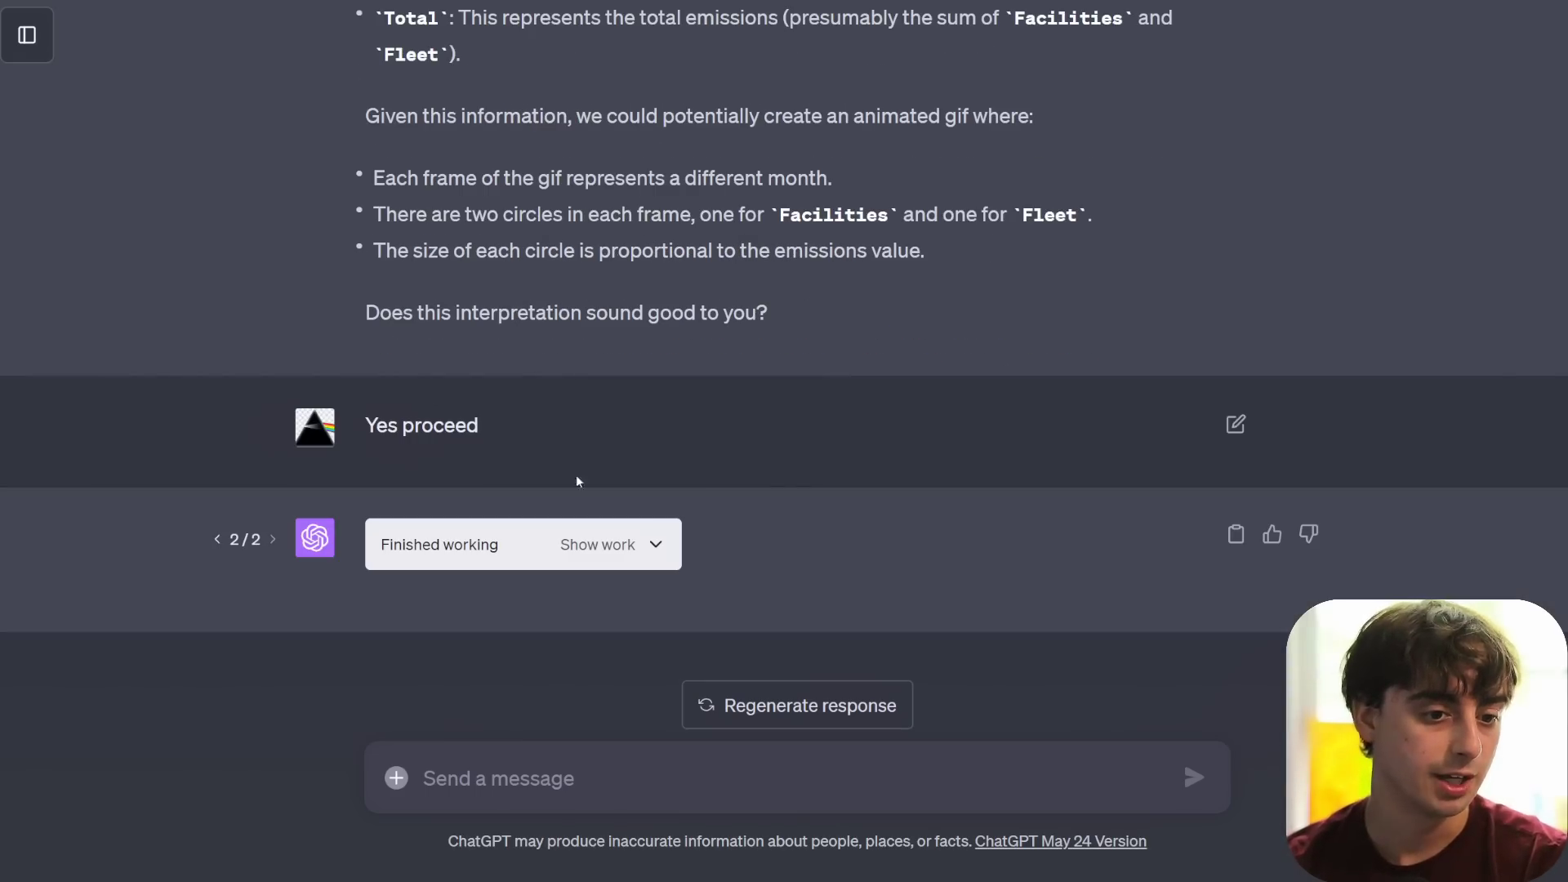
- Expand the work under the "Yes proceed" reply and examine the Python code that builds the circle animation
{"action": "left_click", "coordinate": [655, 544]}
{"action": "scroll", "coordinate": [768, 468], "scroll_direction": "down", "scroll_amount": 10}
{"action": "scroll", "coordinate": [792, 437], "scroll_direction": "up", "scroll_amount": 5}
{"action": "scroll", "coordinate": [791, 436], "scroll_direction": "up", "scroll_amount": 8}
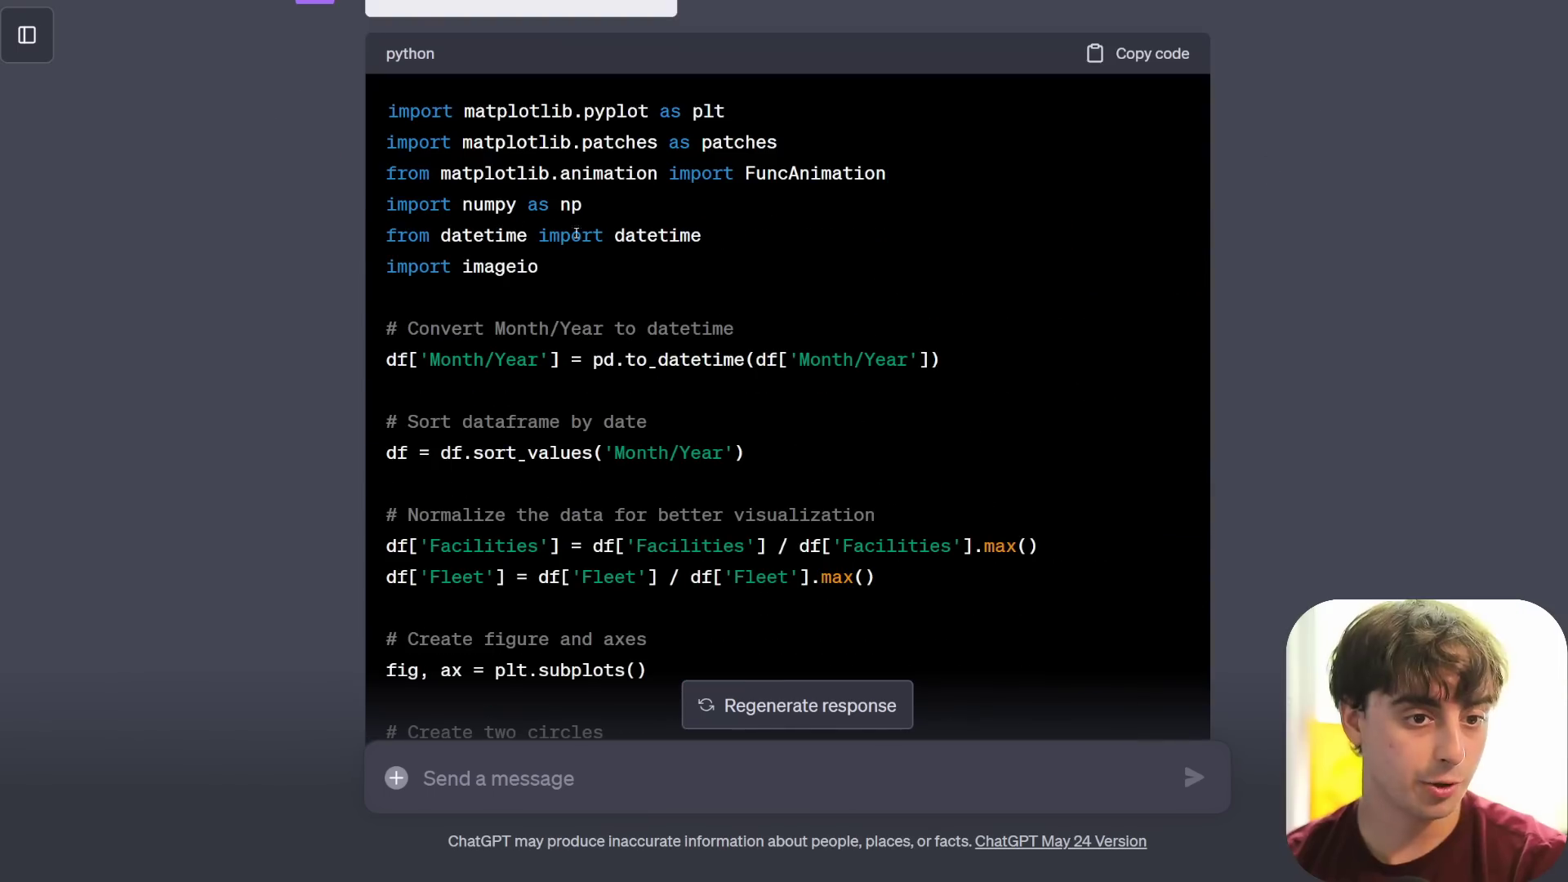
{"action": "scroll", "coordinate": [553, 306], "scroll_direction": "down", "scroll_amount": 4}
{"action": "scroll", "coordinate": [568, 343], "scroll_direction": "down", "scroll_amount": 12}
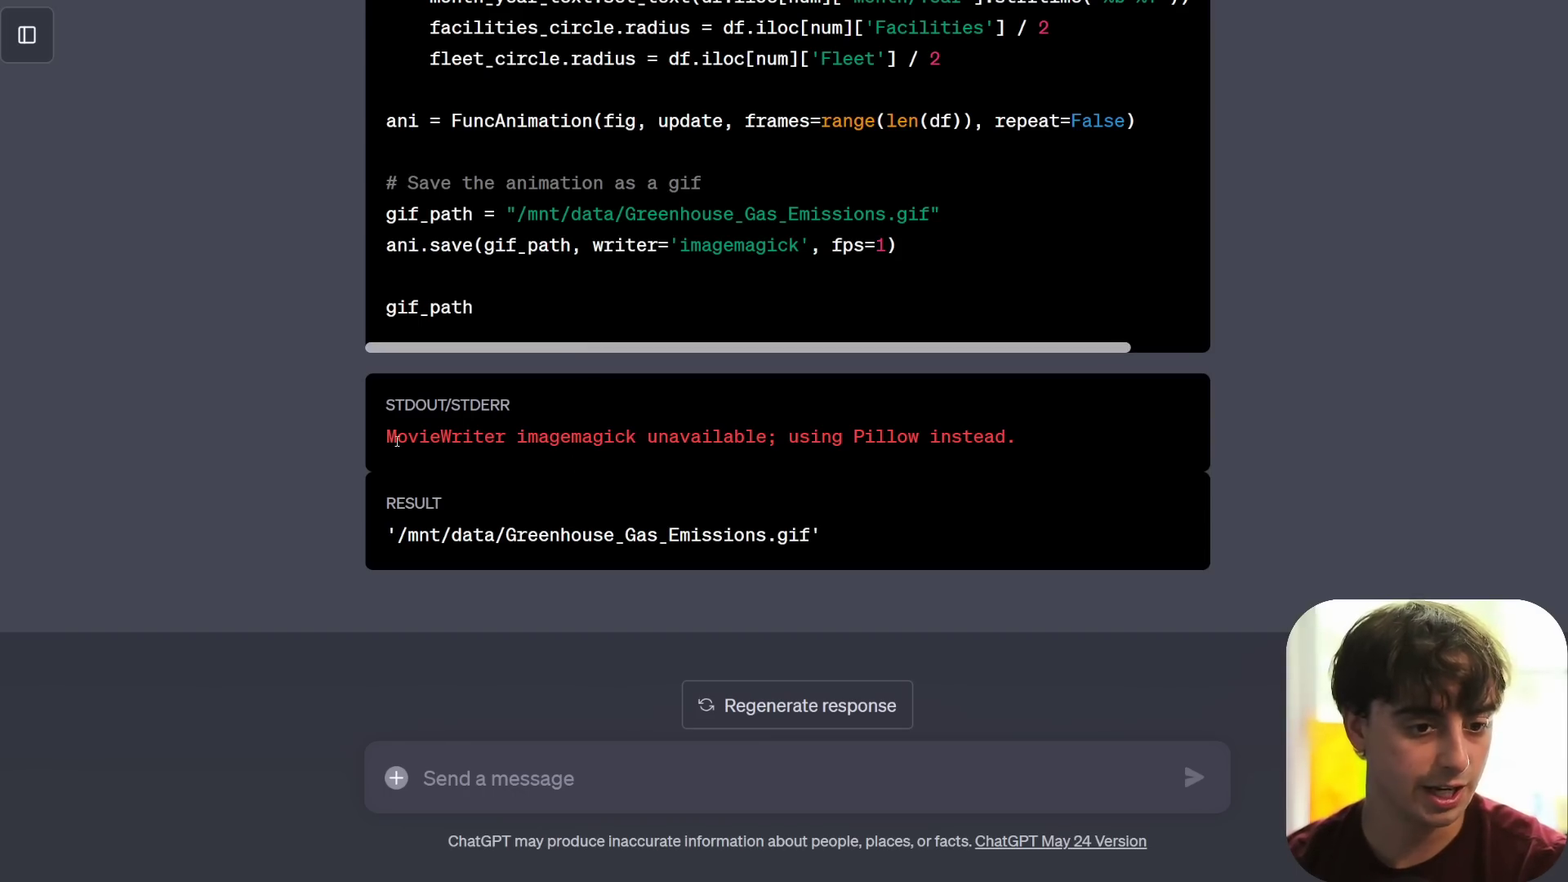
- Read the MovieWriter output message and the GIF file path in the result, and collapse the code
{"action": "left_click_drag", "start_coordinate": [388, 436], "coordinate": [617, 436]}
{"action": "left_click", "coordinate": [690, 470]}
{"action": "left_click_drag", "start_coordinate": [811, 533], "coordinate": [399, 503]}
{"action": "scroll", "coordinate": [572, 343], "scroll_direction": "up", "scroll_amount": 15}
{"action": "left_click", "coordinate": [658, 198]}
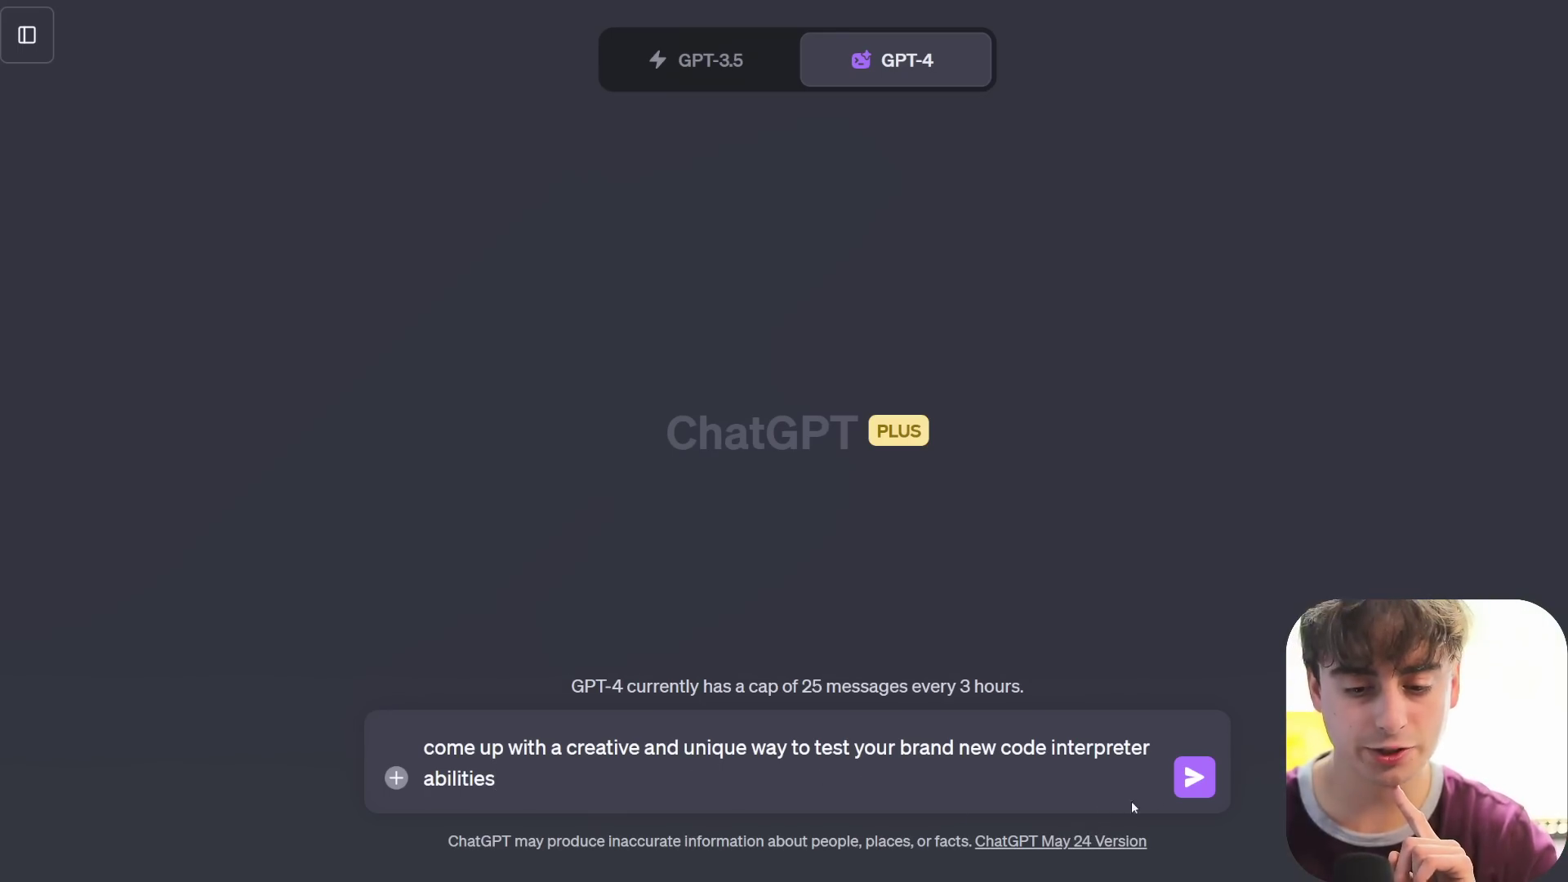
- Submit the prompt "come up with a creative and unique way to test your brand new code interpreter abilities" and read the proposed exercises
{"action": "left_click", "coordinate": [1195, 777]}
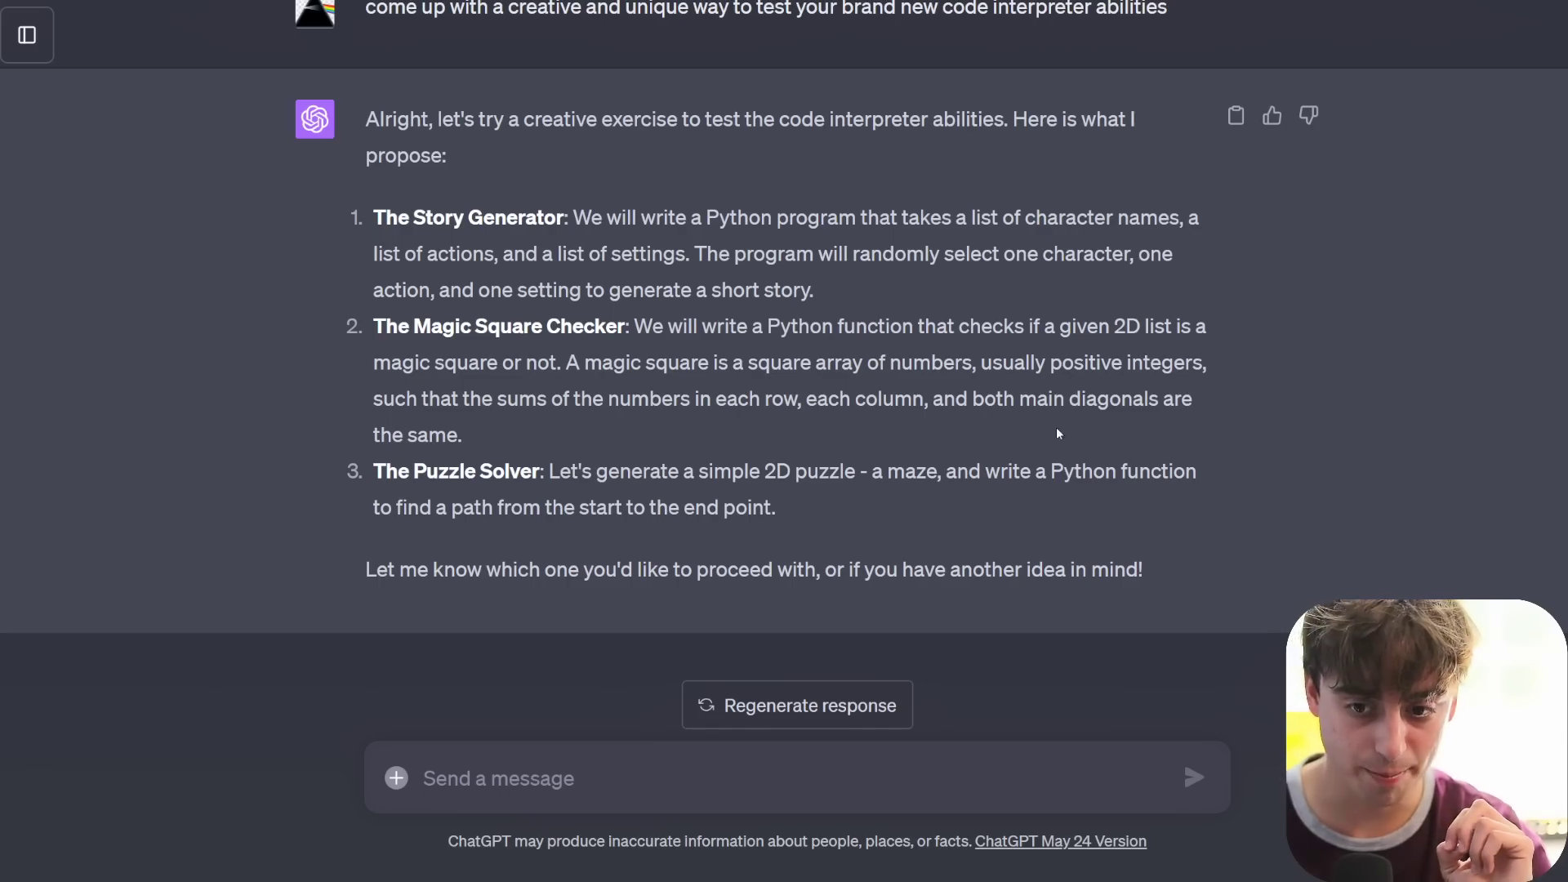
{"action": "left_click_drag", "start_coordinate": [479, 434], "coordinate": [634, 326]}
{"action": "left_click", "coordinate": [593, 489]}
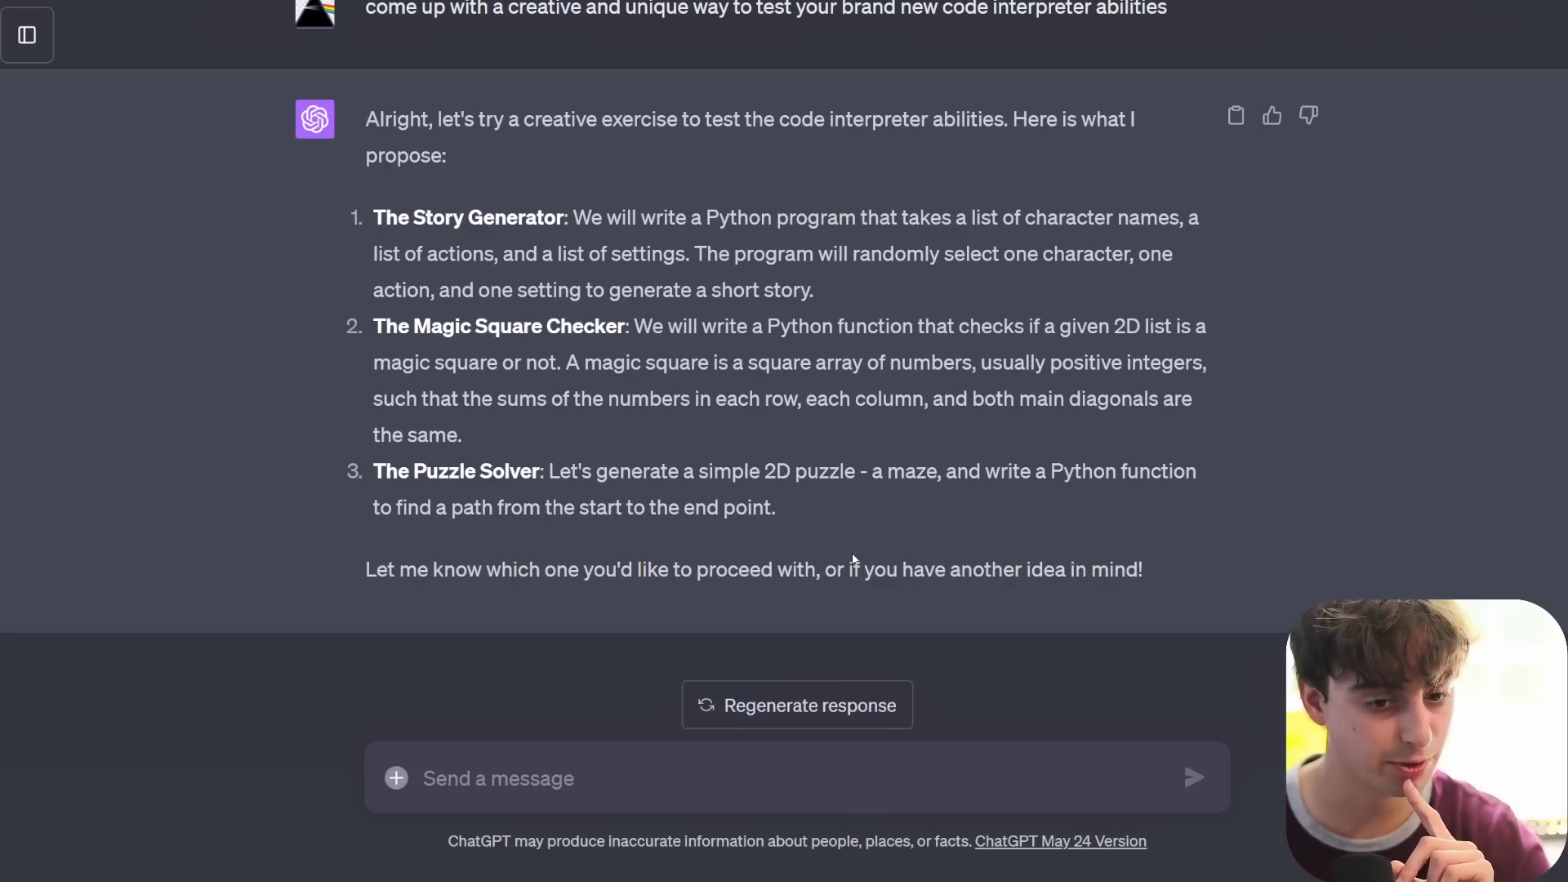
- Send the reply "puzzle solver please display it visually" and check the error traceback in the generated answer
{"action": "left_click", "coordinate": [591, 772]}
{"action": "type", "text": "puzzle solver please display it visually"}
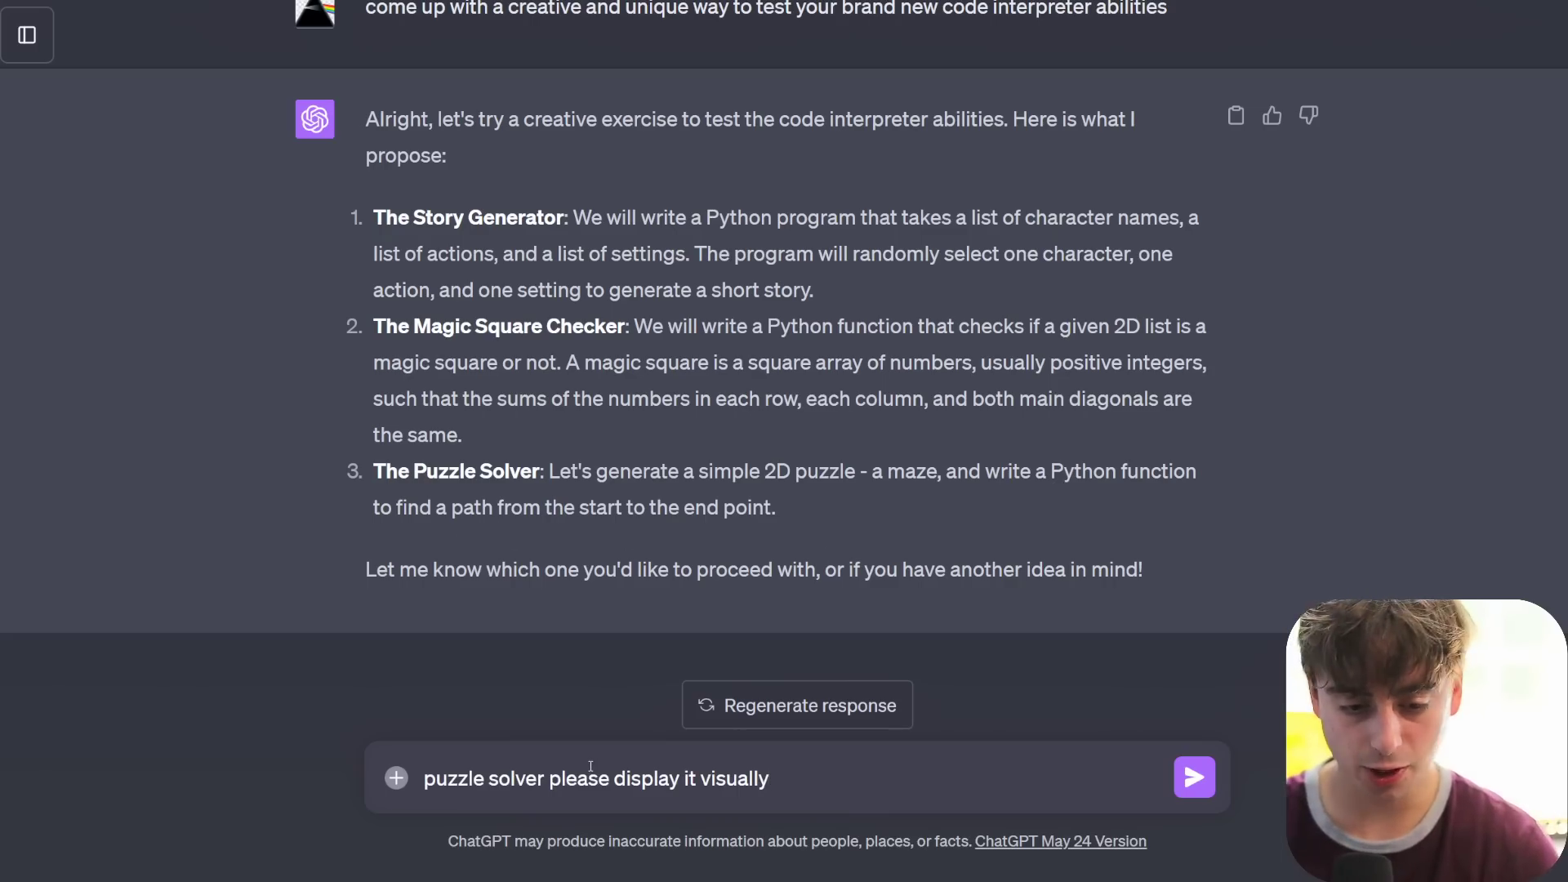
{"action": "key", "text": "Return"}
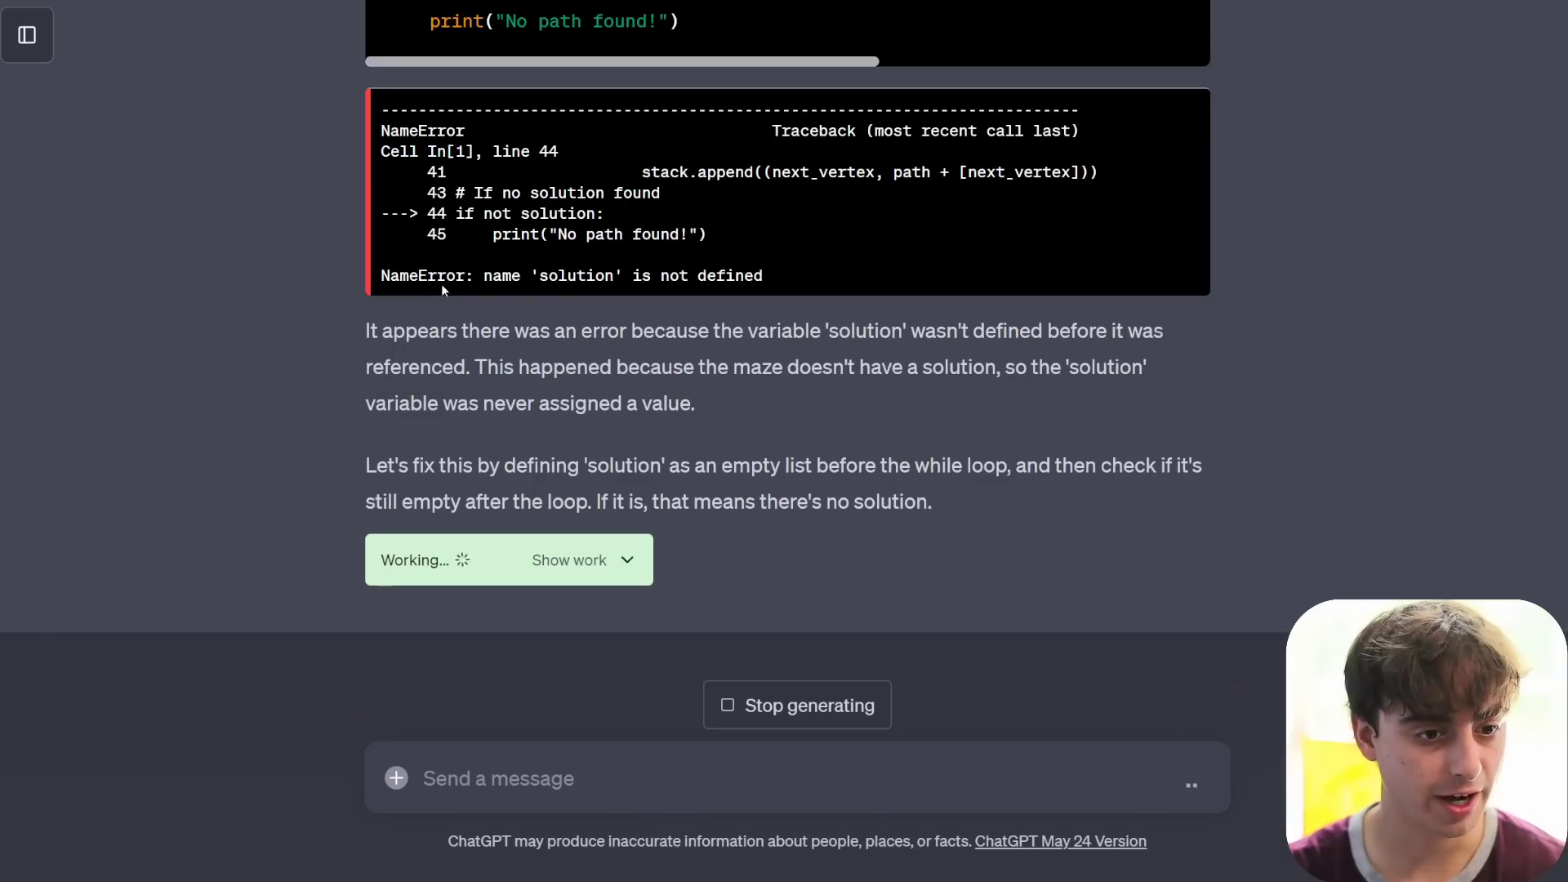
{"action": "left_click_drag", "start_coordinate": [766, 282], "coordinate": [532, 275]}
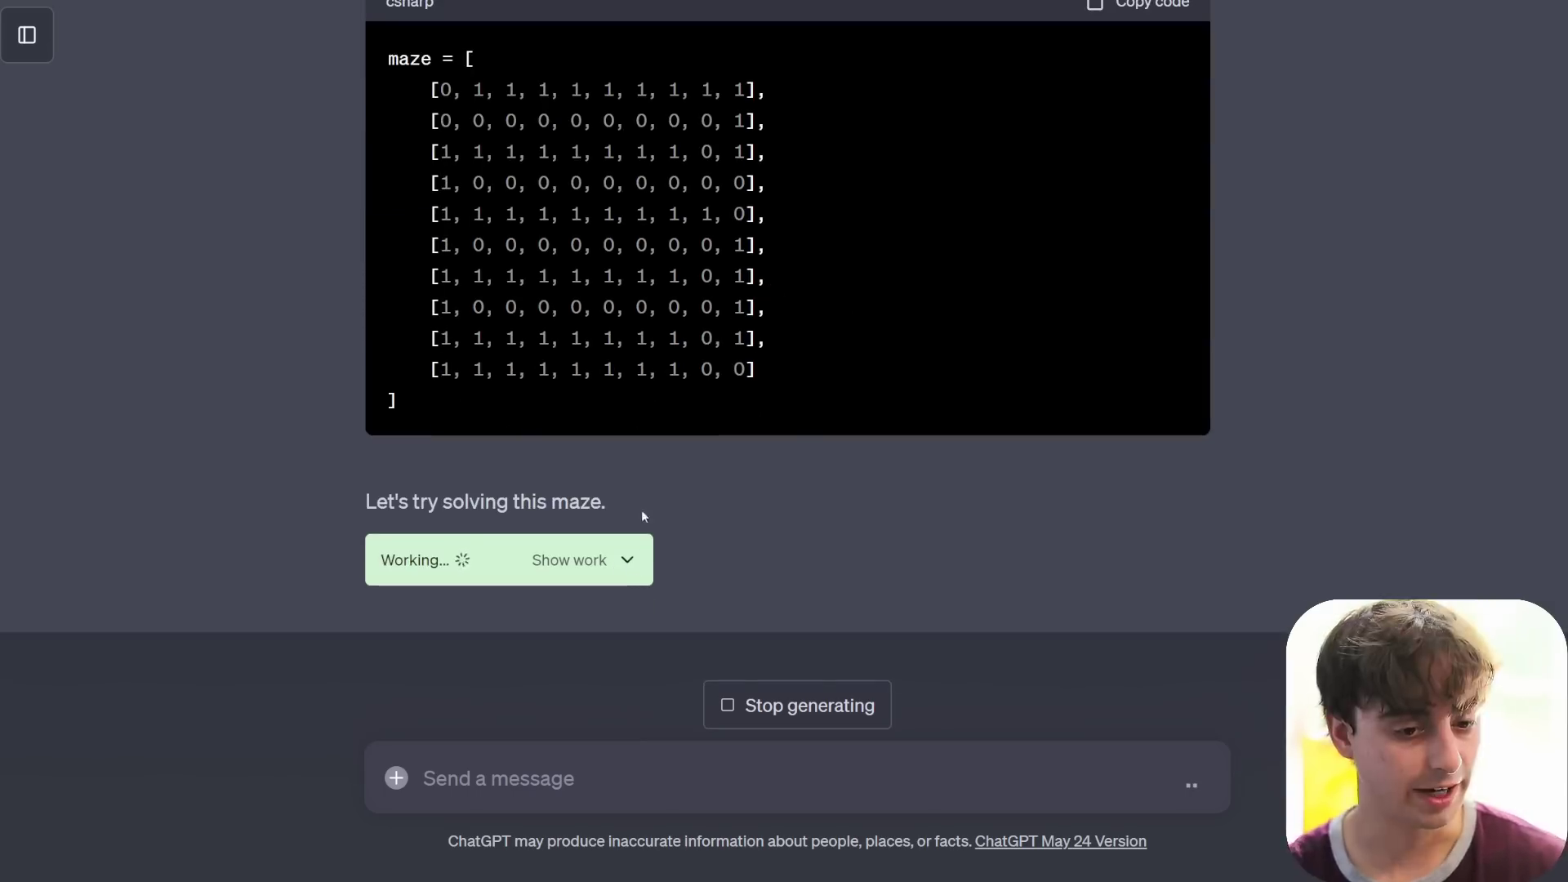
- Expand the work for solving the new maze and examine its maze definition and path-finding code
{"action": "scroll", "coordinate": [604, 500], "scroll_direction": "up", "scroll_amount": 2}
{"action": "scroll", "coordinate": [561, 492], "scroll_direction": "down", "scroll_amount": 2}
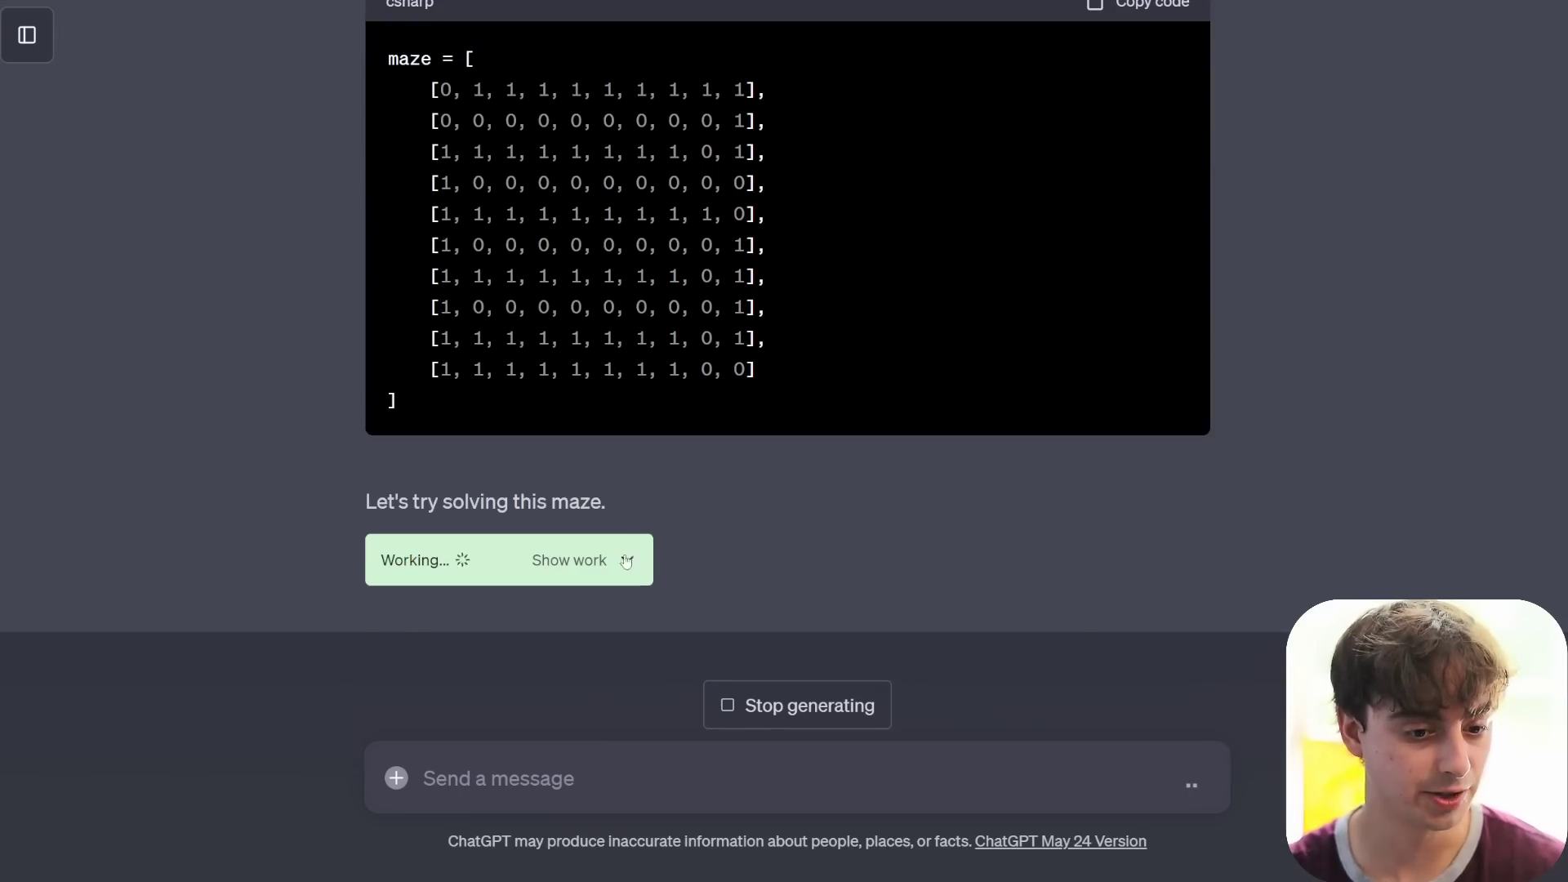
{"action": "left_click", "coordinate": [626, 559]}
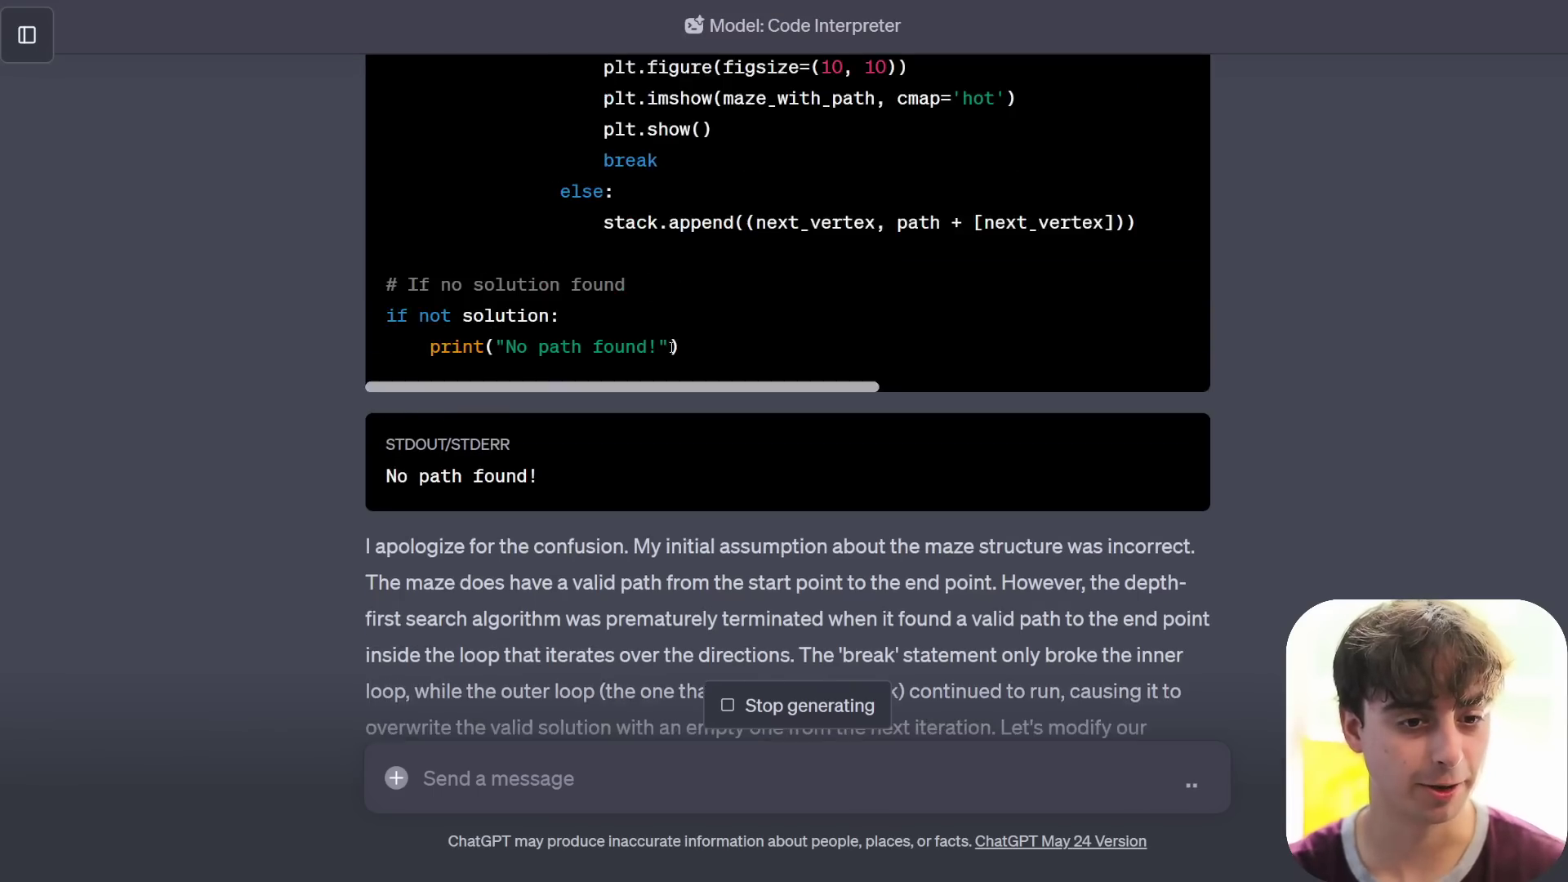
{"action": "scroll", "coordinate": [672, 346], "scroll_direction": "up", "scroll_amount": 6}
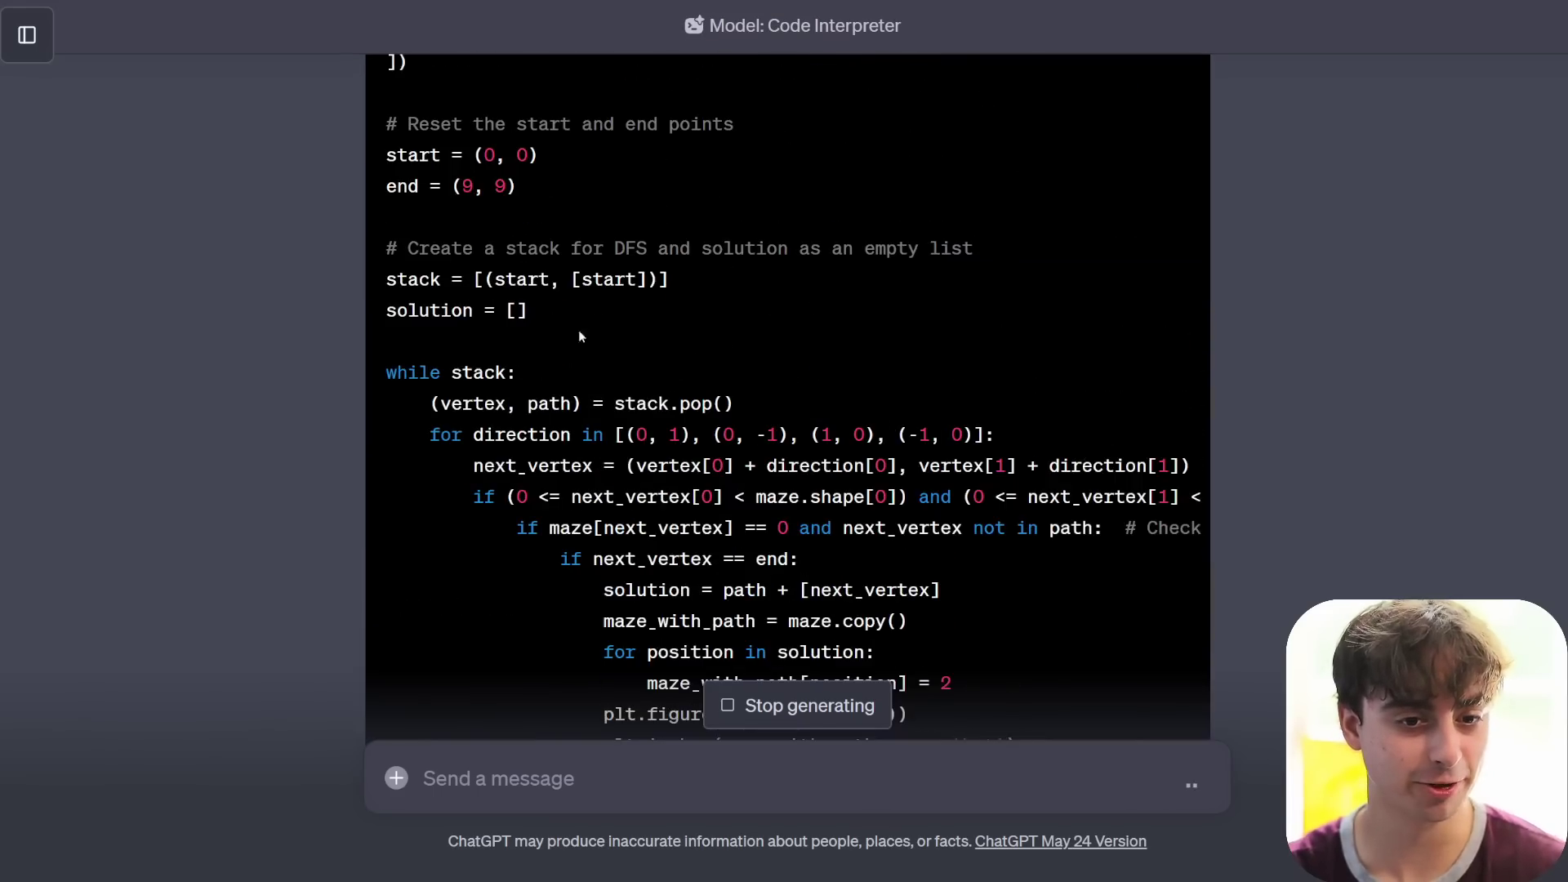
{"action": "scroll", "coordinate": [578, 330], "scroll_direction": "down", "scroll_amount": 6}
{"action": "scroll", "coordinate": [643, 353], "scroll_direction": "up", "scroll_amount": 3}
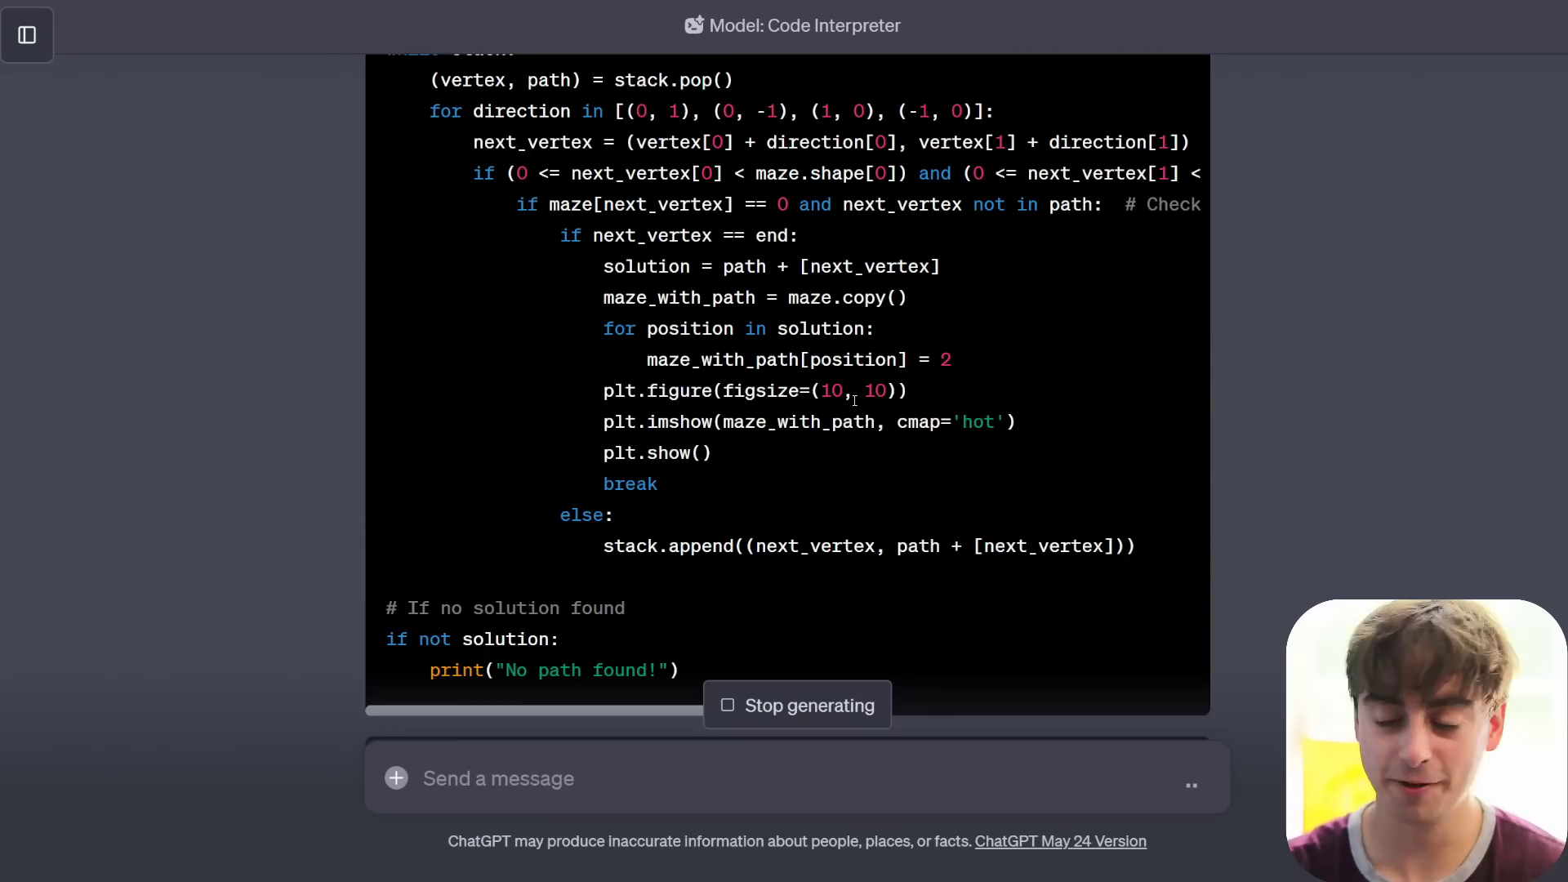
{"action": "scroll", "coordinate": [664, 315], "scroll_direction": "up", "scroll_amount": 8}
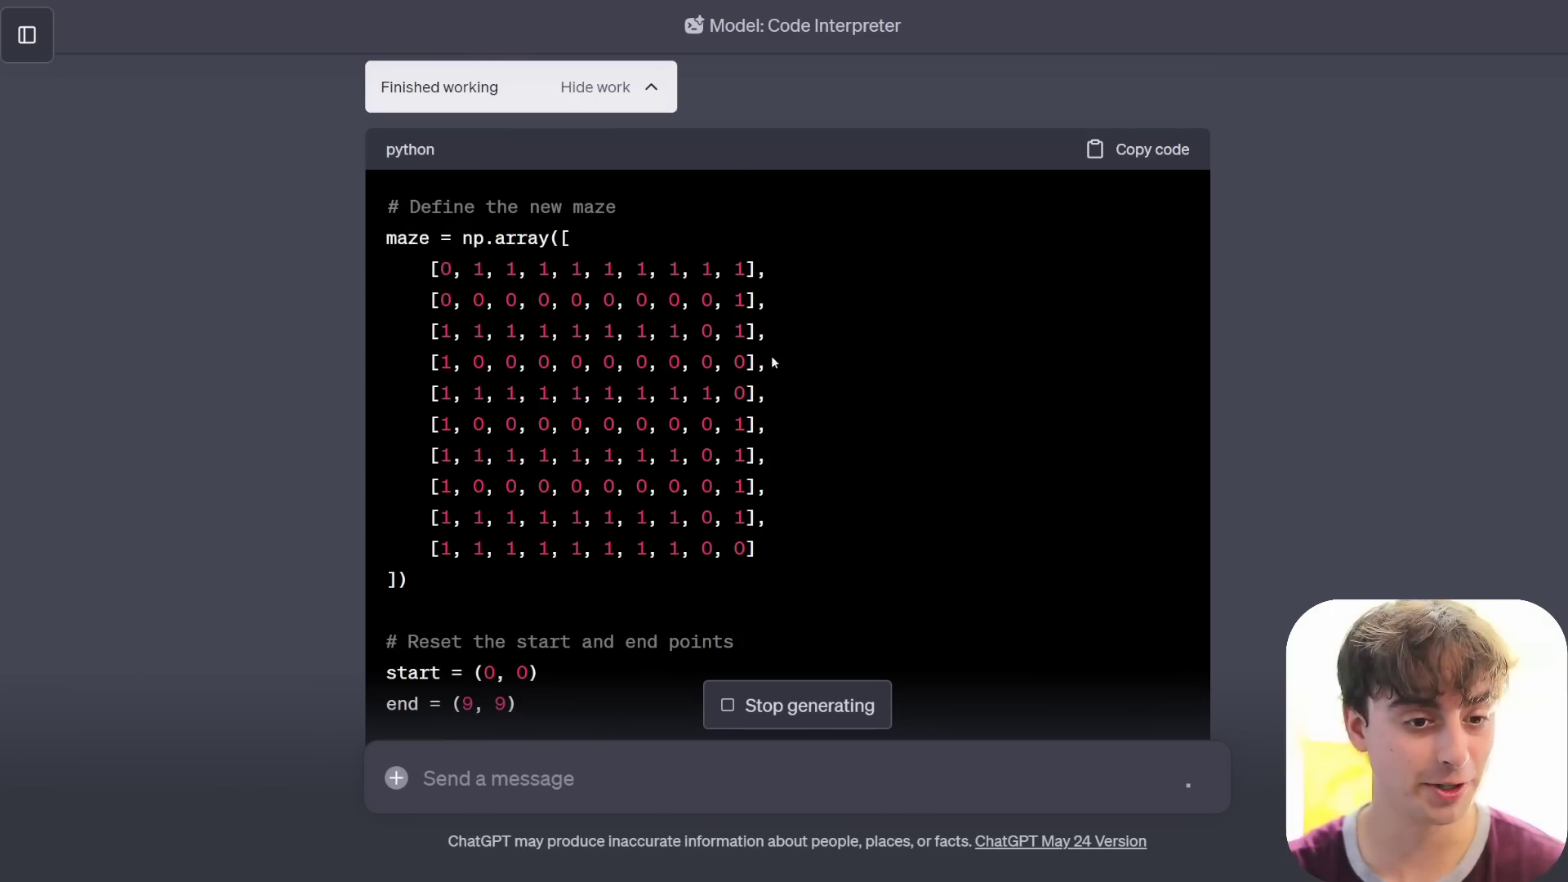
{"action": "scroll", "coordinate": [777, 335], "scroll_direction": "down", "scroll_amount": 12}
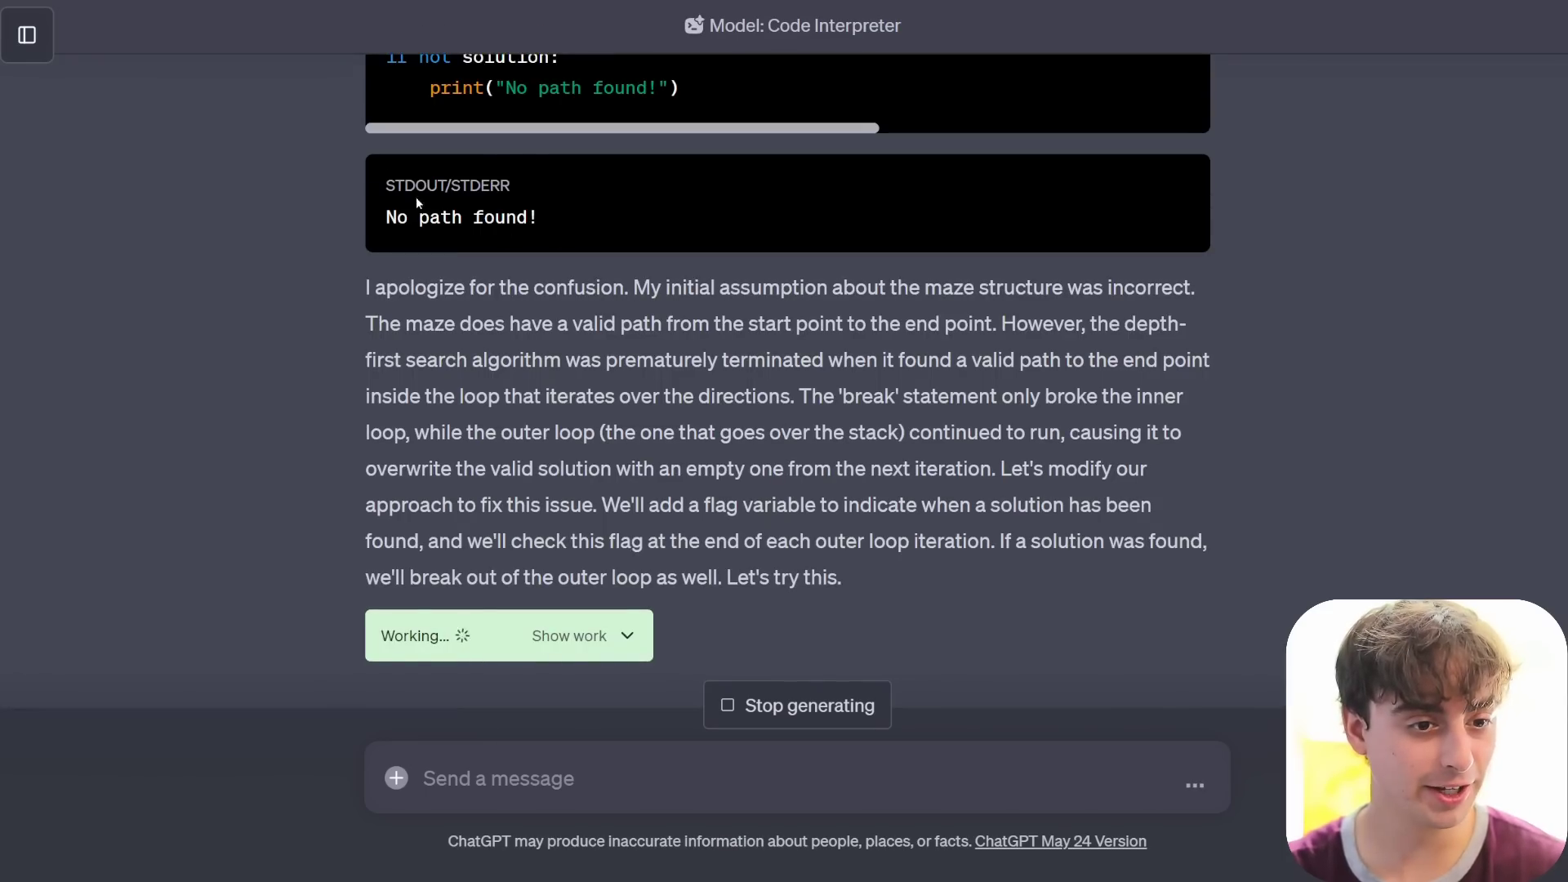
- Check the maze solver's printed output against the middle rows of the maze array
{"action": "scroll", "coordinate": [427, 209], "scroll_direction": "up", "scroll_amount": 2}
{"action": "left_click_drag", "start_coordinate": [541, 348], "coordinate": [363, 333]}
{"action": "left_click", "coordinate": [566, 320]}
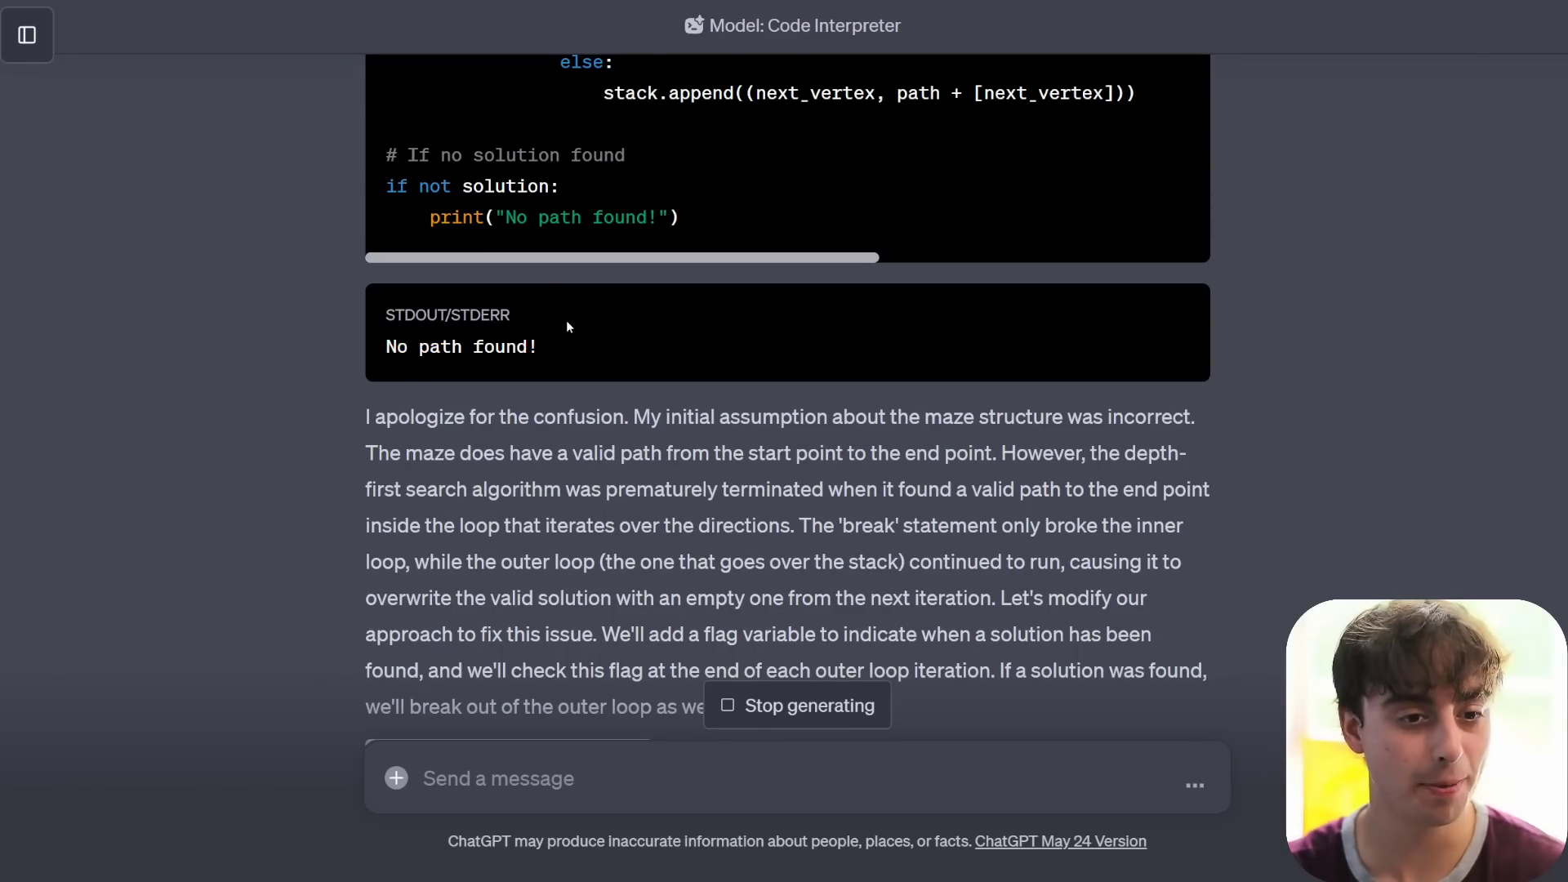
{"action": "scroll", "coordinate": [693, 366], "scroll_direction": "up", "scroll_amount": 10}
{"action": "scroll", "coordinate": [695, 422], "scroll_direction": "down", "scroll_amount": 2}
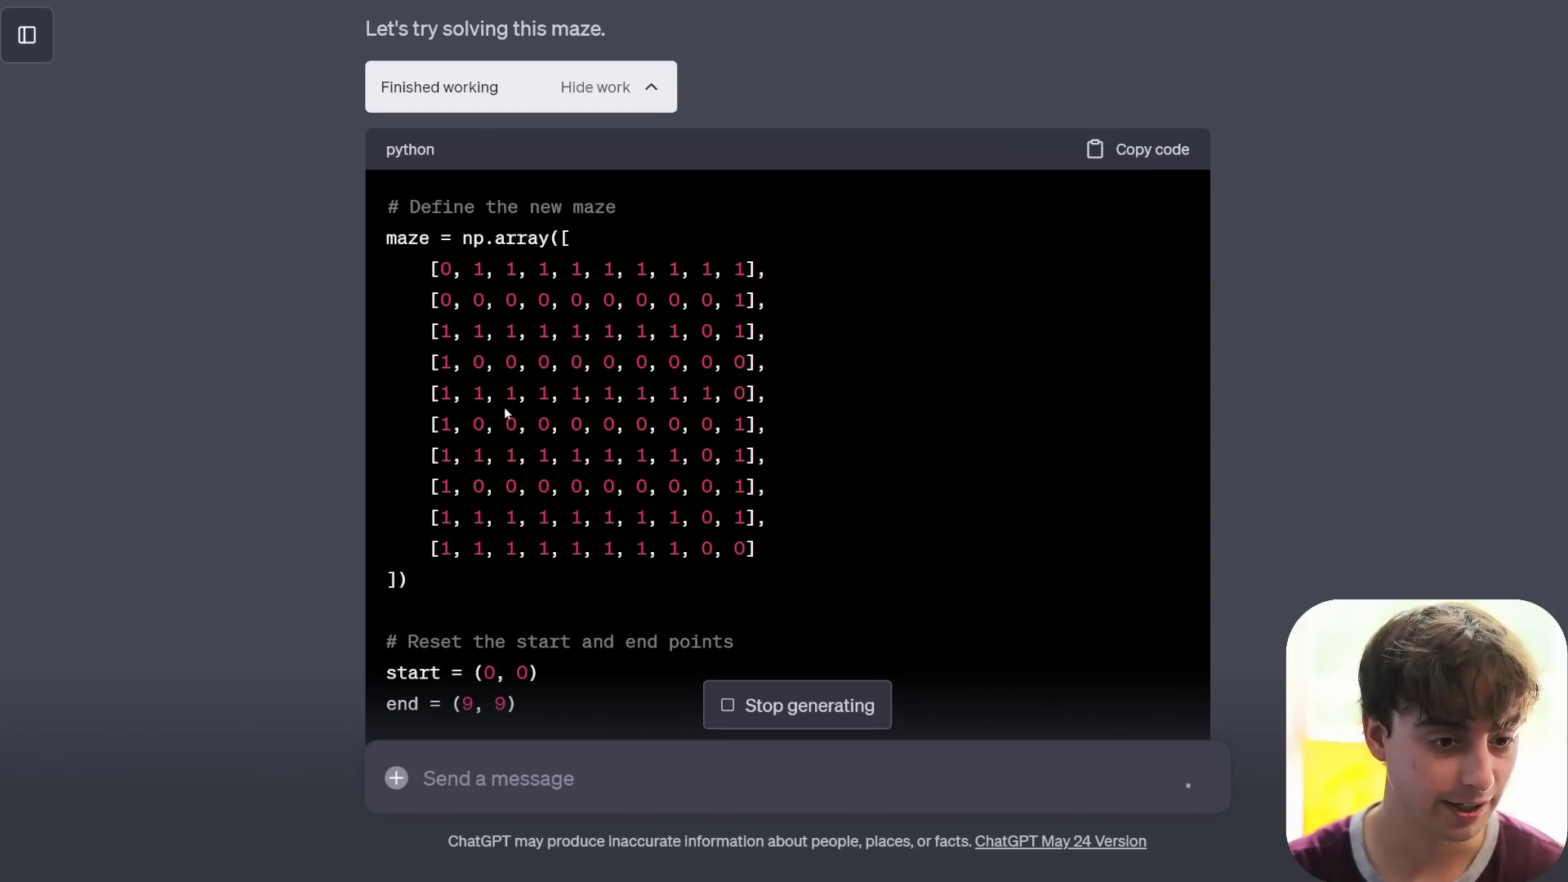
{"action": "left_click_drag", "start_coordinate": [431, 392], "coordinate": [802, 441]}
{"action": "left_click", "coordinate": [817, 441]}
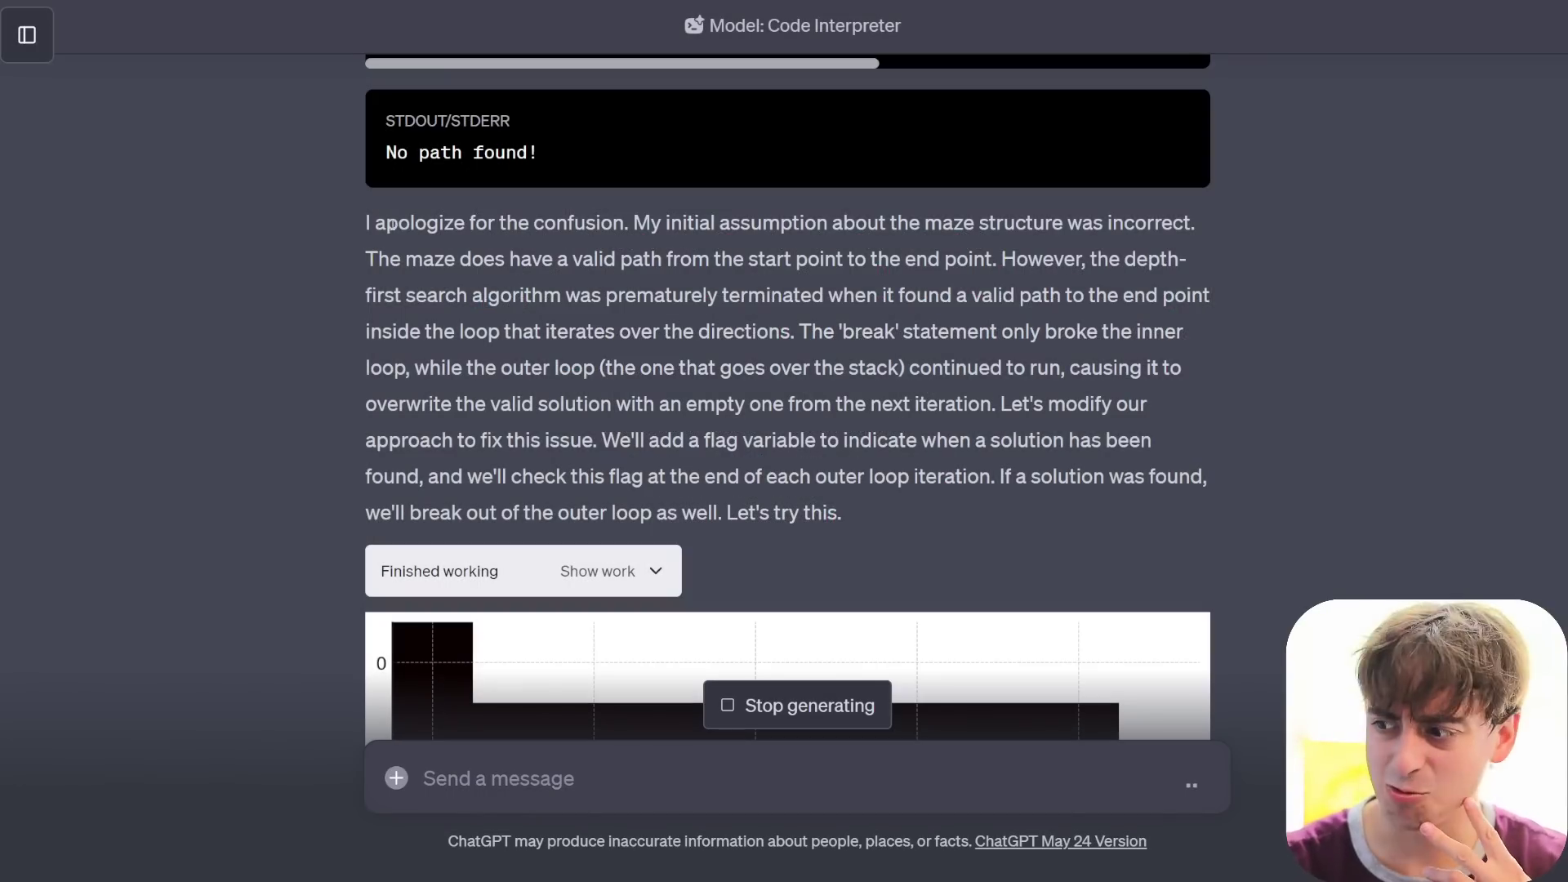
- Read the explanation of the depth-first search's premature termination and 'break' statement, and inspect the maze plot that follows it
{"action": "left_click_drag", "start_coordinate": [638, 222], "coordinate": [709, 307]}
{"action": "left_click_drag", "start_coordinate": [894, 307], "coordinate": [799, 337]}
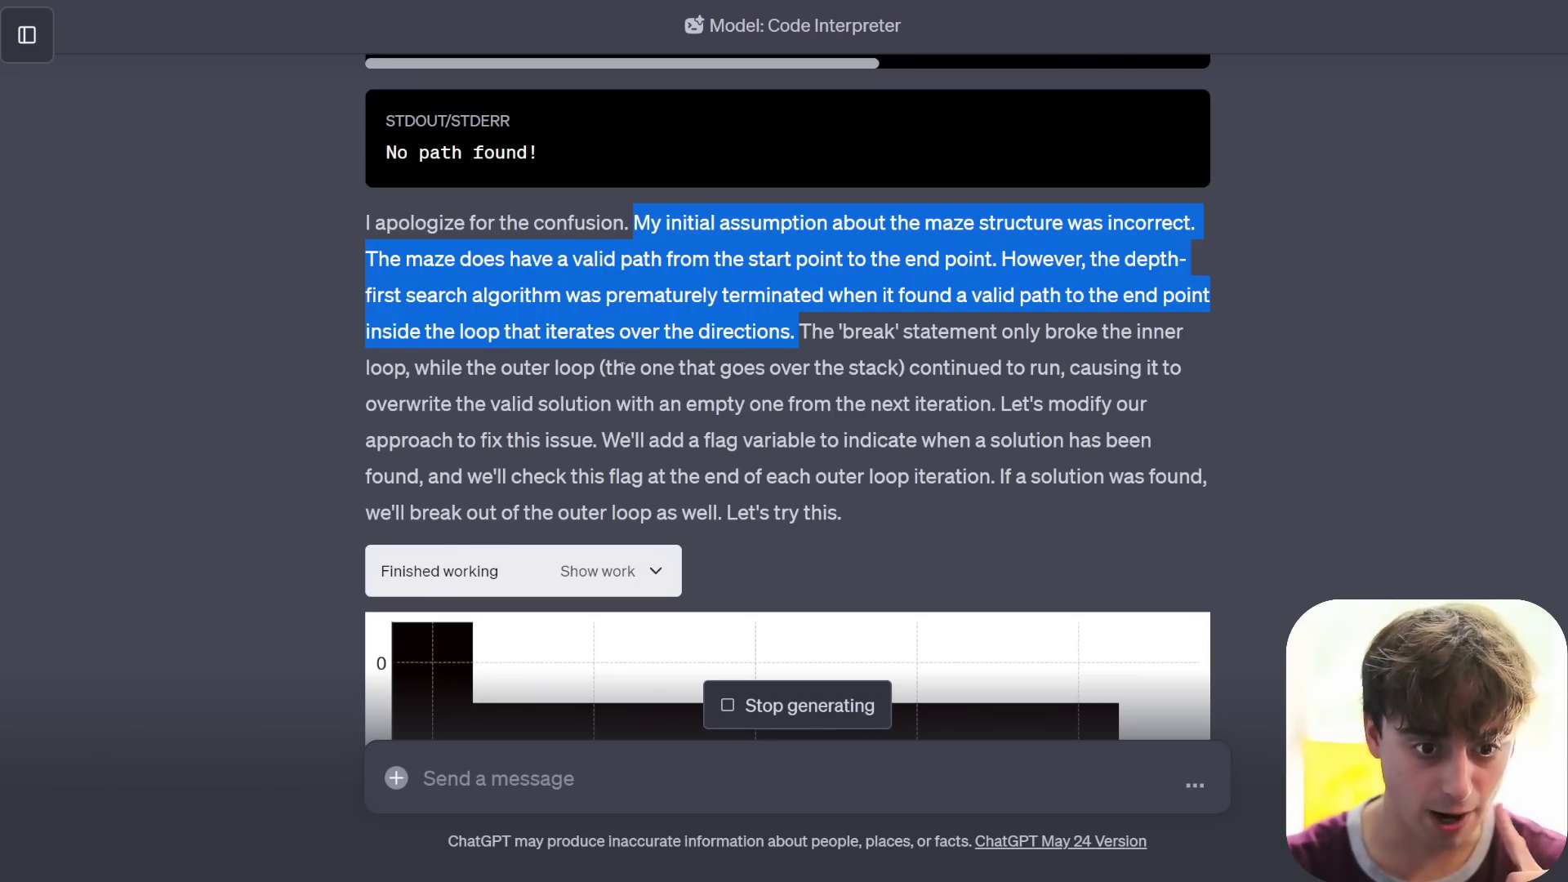
{"action": "left_click_drag", "start_coordinate": [600, 368], "coordinate": [920, 369]}
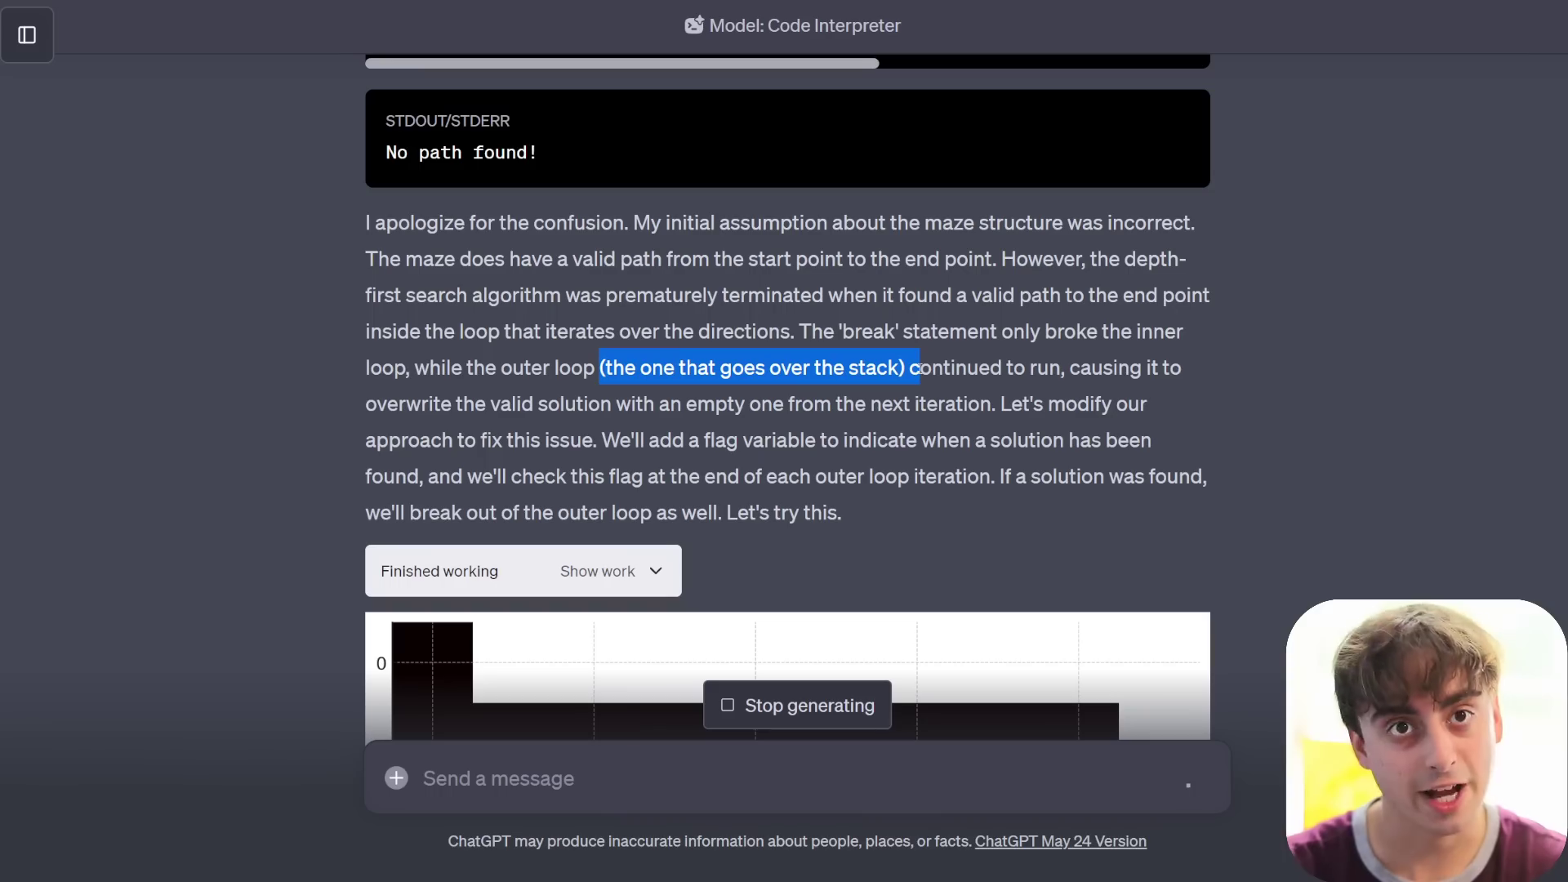
{"action": "left_click", "coordinate": [989, 373]}
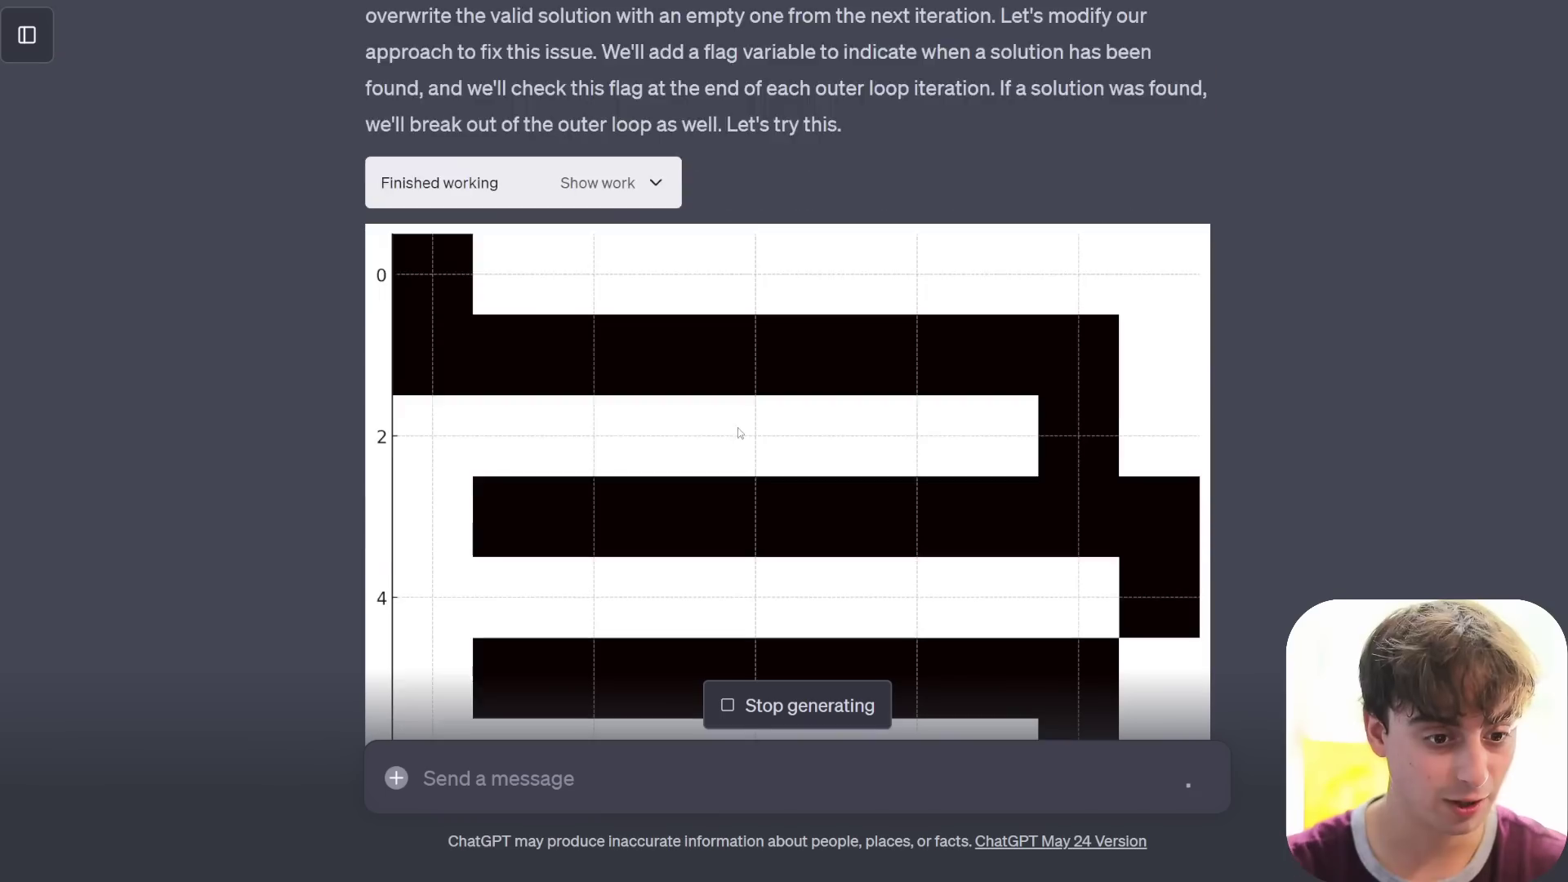
{"action": "scroll", "coordinate": [880, 369], "scroll_direction": "up", "scroll_amount": 3}
{"action": "scroll", "coordinate": [880, 369], "scroll_direction": "up", "scroll_amount": 2}
{"action": "scroll", "coordinate": [884, 376], "scroll_direction": "down", "scroll_amount": 5}
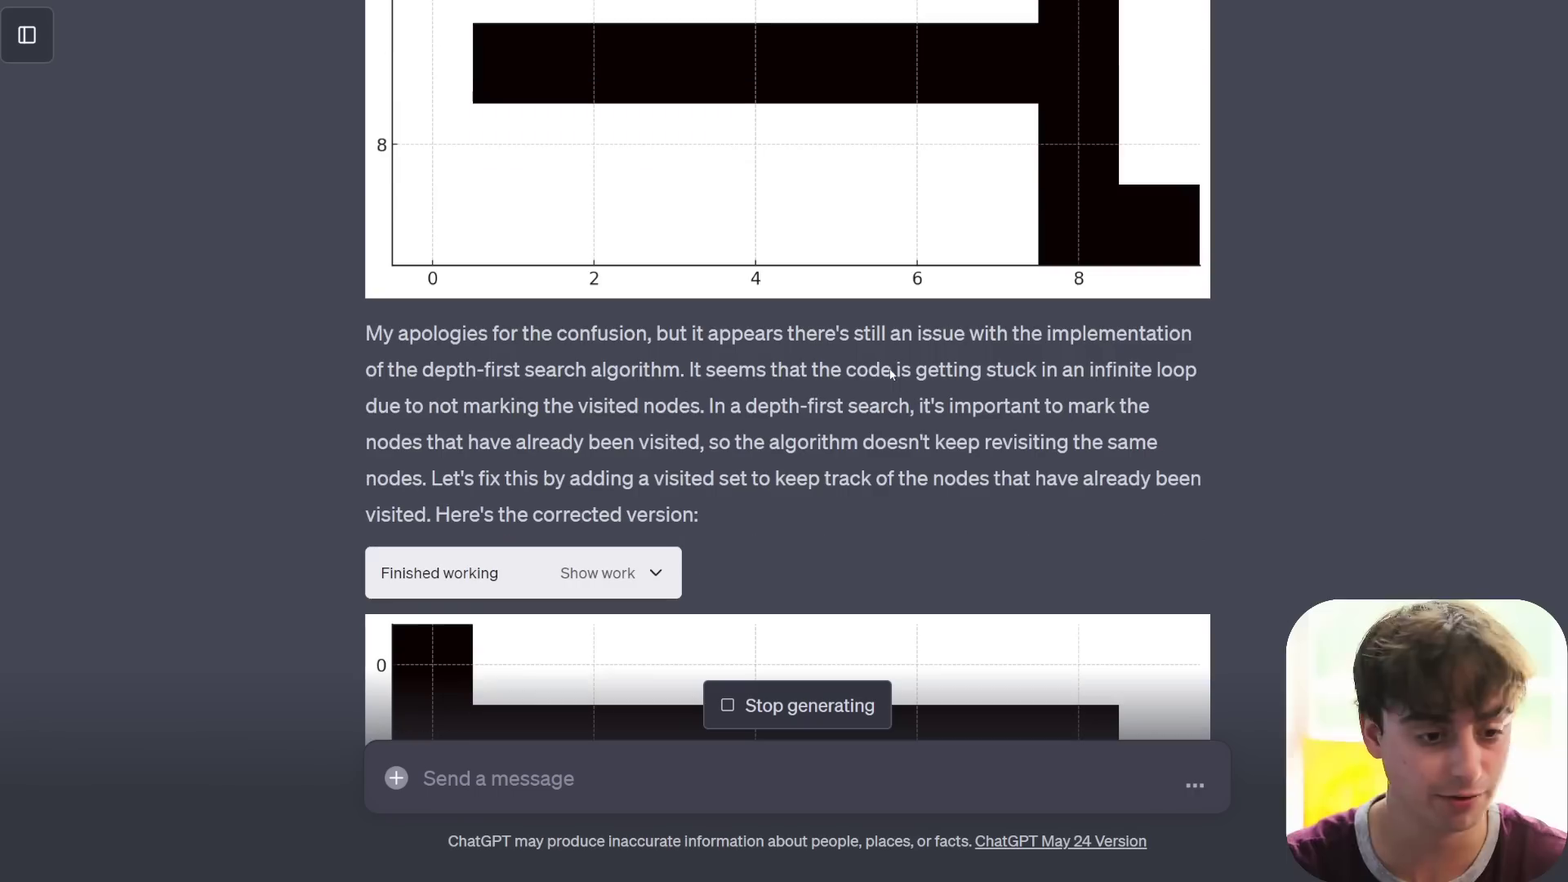
- Read the explanation about marking visited nodes in the depth-first search and the proposed visited set
{"action": "left_click_drag", "start_coordinate": [383, 334], "coordinate": [665, 336]}
{"action": "left_click", "coordinate": [665, 336]}
{"action": "scroll", "coordinate": [896, 315], "scroll_direction": "down", "scroll_amount": 1}
{"action": "left_click_drag", "start_coordinate": [854, 304], "coordinate": [1316, 294]}
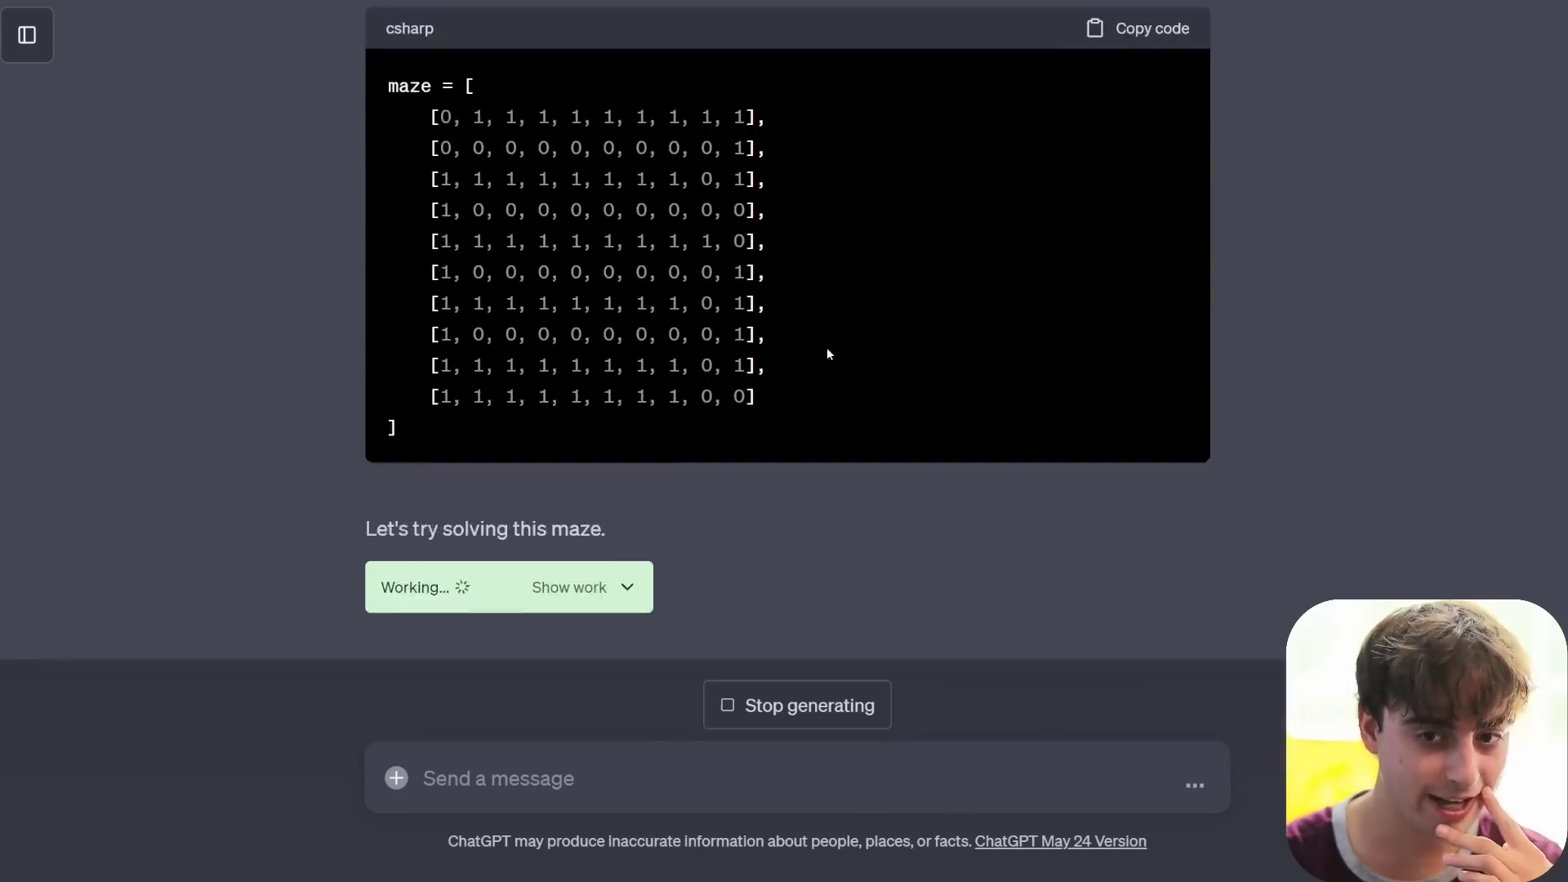
- Read the paragraph about changing the maze's end point to 0 above the updated maze array
{"action": "scroll", "coordinate": [826, 346], "scroll_direction": "up", "scroll_amount": 7}
{"action": "left_click_drag", "start_coordinate": [947, 584], "coordinate": [362, 472]}
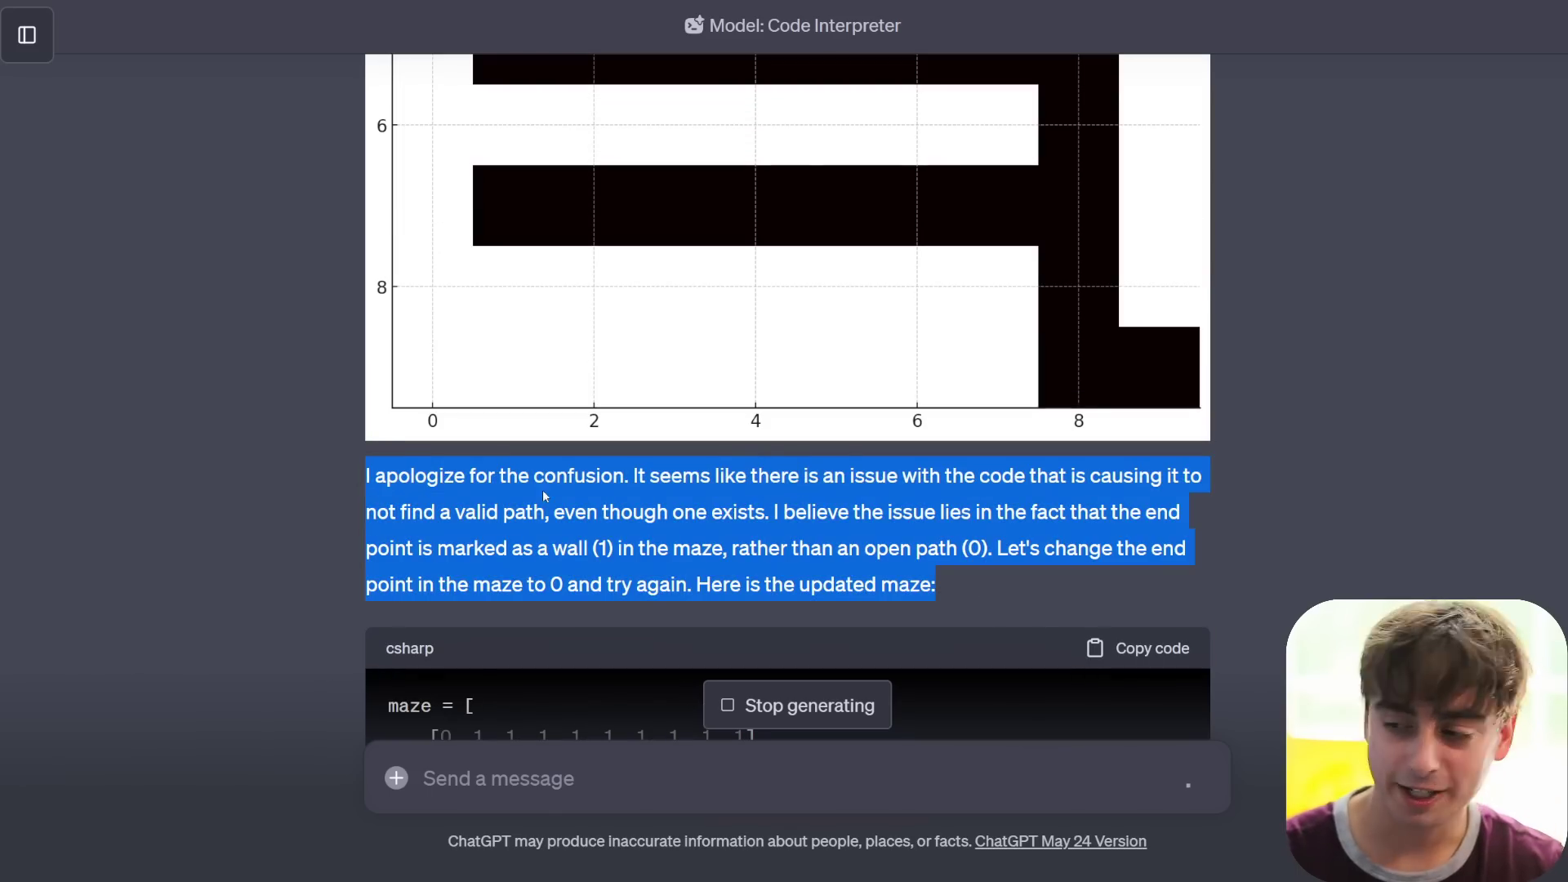
{"action": "left_click", "coordinate": [623, 498]}
- Review the original maze code and the latest solver plot, and read the closing proposal to use the A* algorithm
{"action": "scroll", "coordinate": [923, 514], "scroll_direction": "down", "scroll_amount": 15}
{"action": "scroll", "coordinate": [787, 409], "scroll_direction": "up", "scroll_amount": 20}
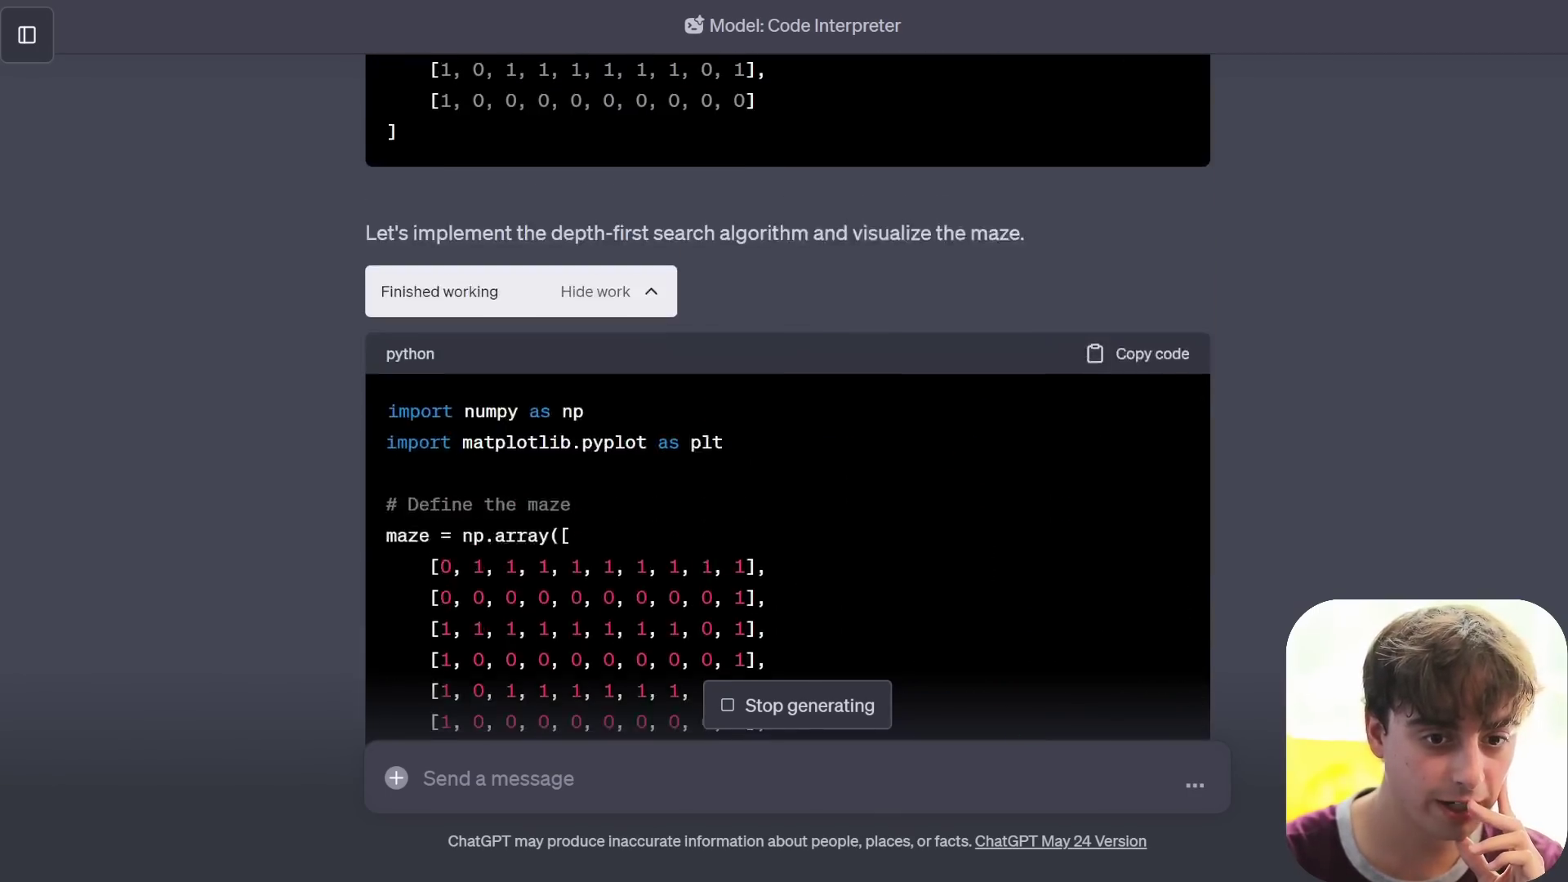
{"action": "scroll", "coordinate": [787, 408], "scroll_direction": "up", "scroll_amount": 10}
{"action": "scroll", "coordinate": [787, 408], "scroll_direction": "down", "scroll_amount": 15}
{"action": "scroll", "coordinate": [787, 408], "scroll_direction": "down", "scroll_amount": 15}
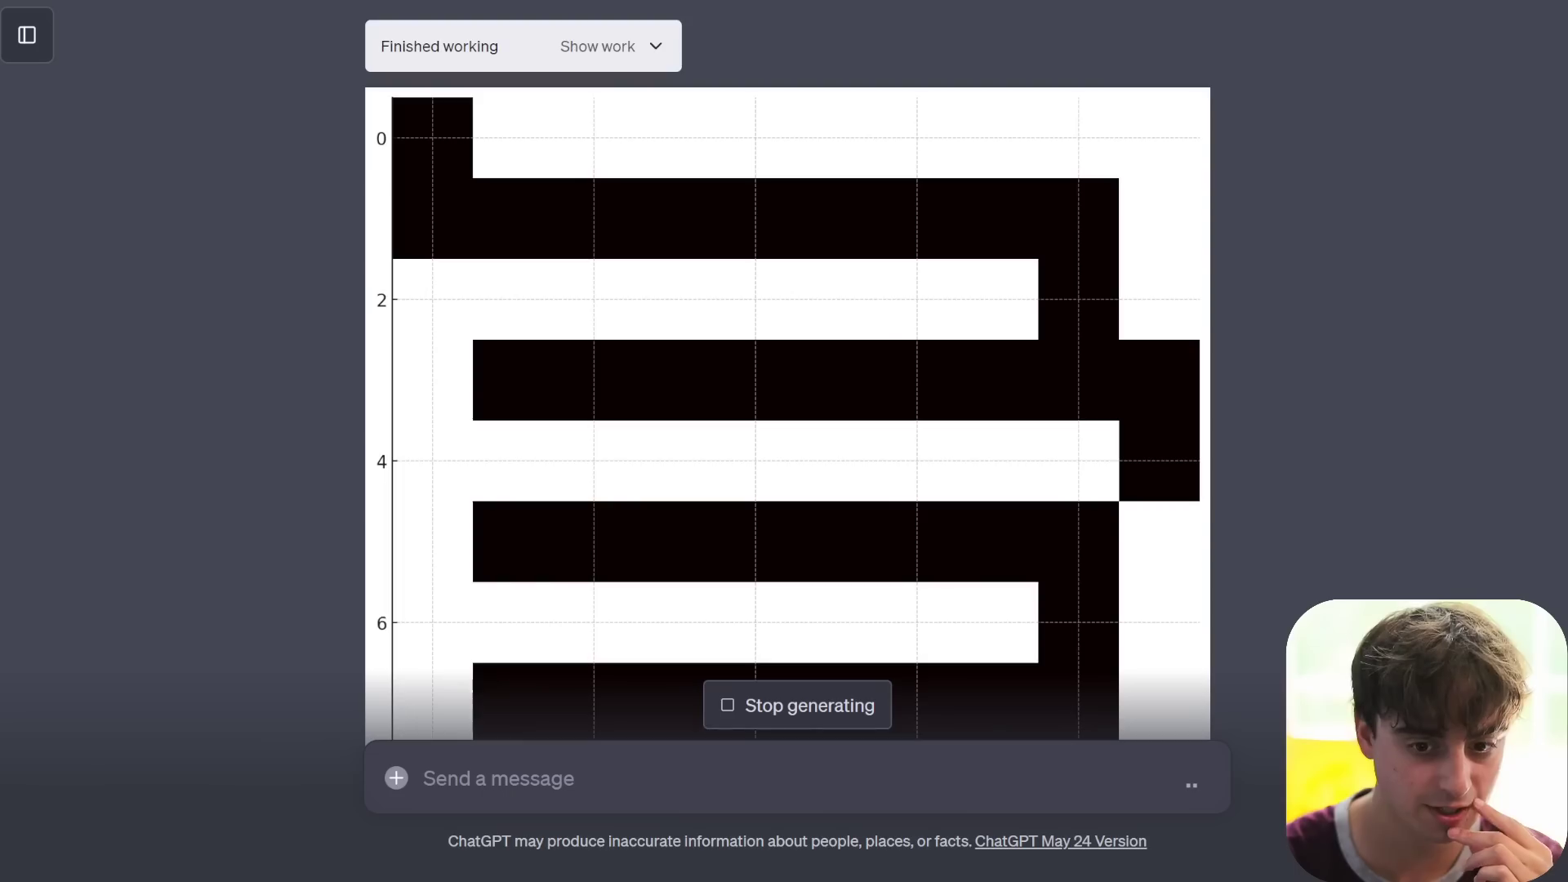
{"action": "scroll", "coordinate": [1115, 493], "scroll_direction": "down", "scroll_amount": 8}
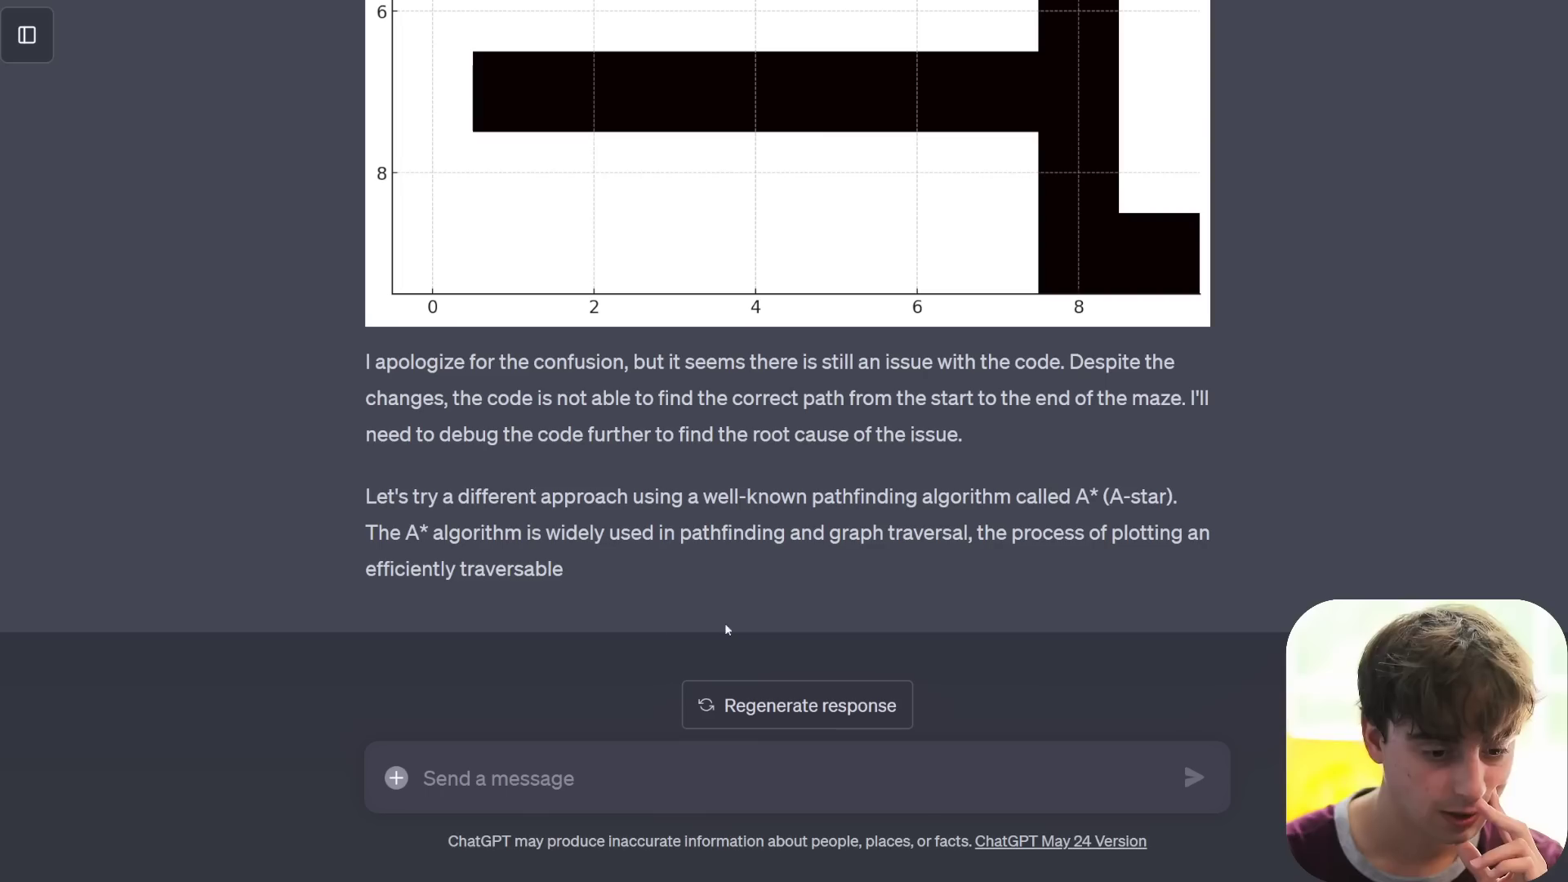
{"action": "left_click_drag", "start_coordinate": [686, 601], "coordinate": [584, 496]}
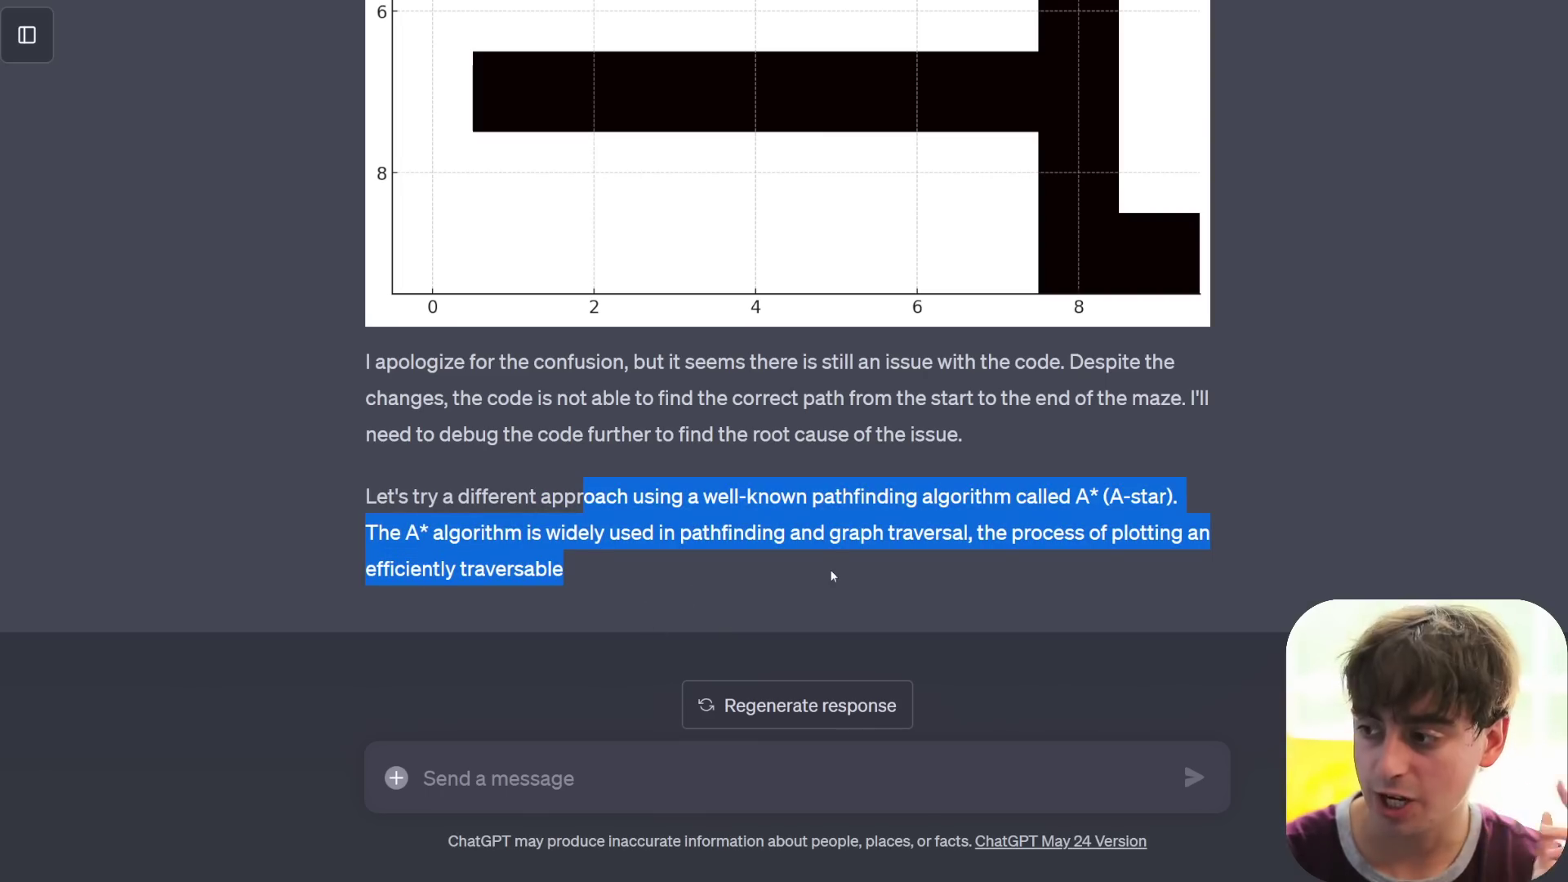
{"action": "left_click", "coordinate": [1385, 589]}
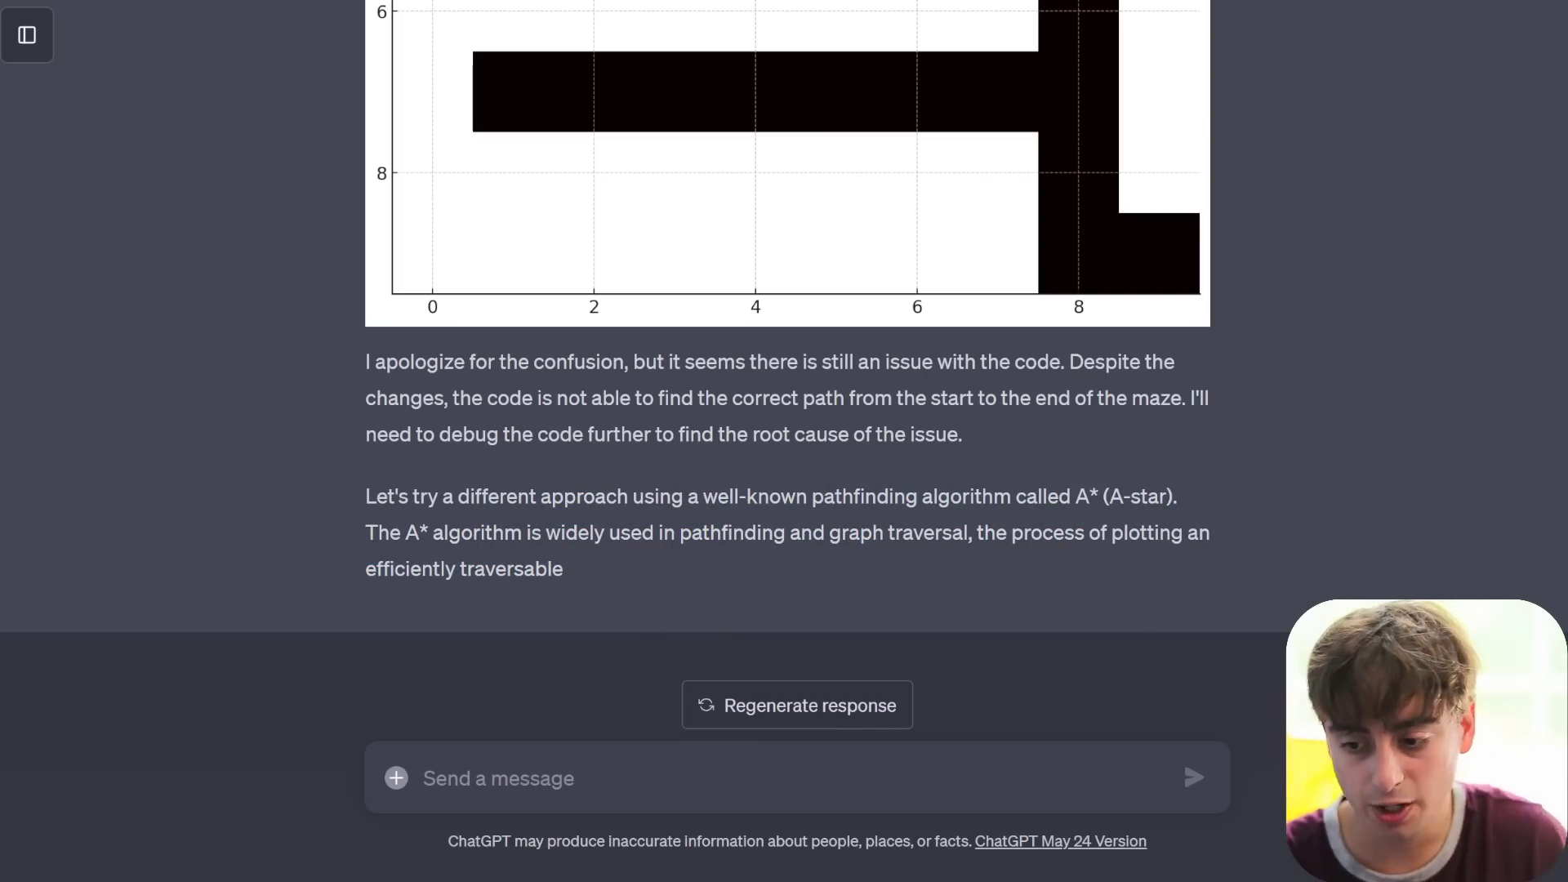
- Trace the path through the maze plots of the successive attempts and check the updated maze array
{"action": "scroll", "coordinate": [1559, 487], "scroll_direction": "up", "scroll_amount": 15}
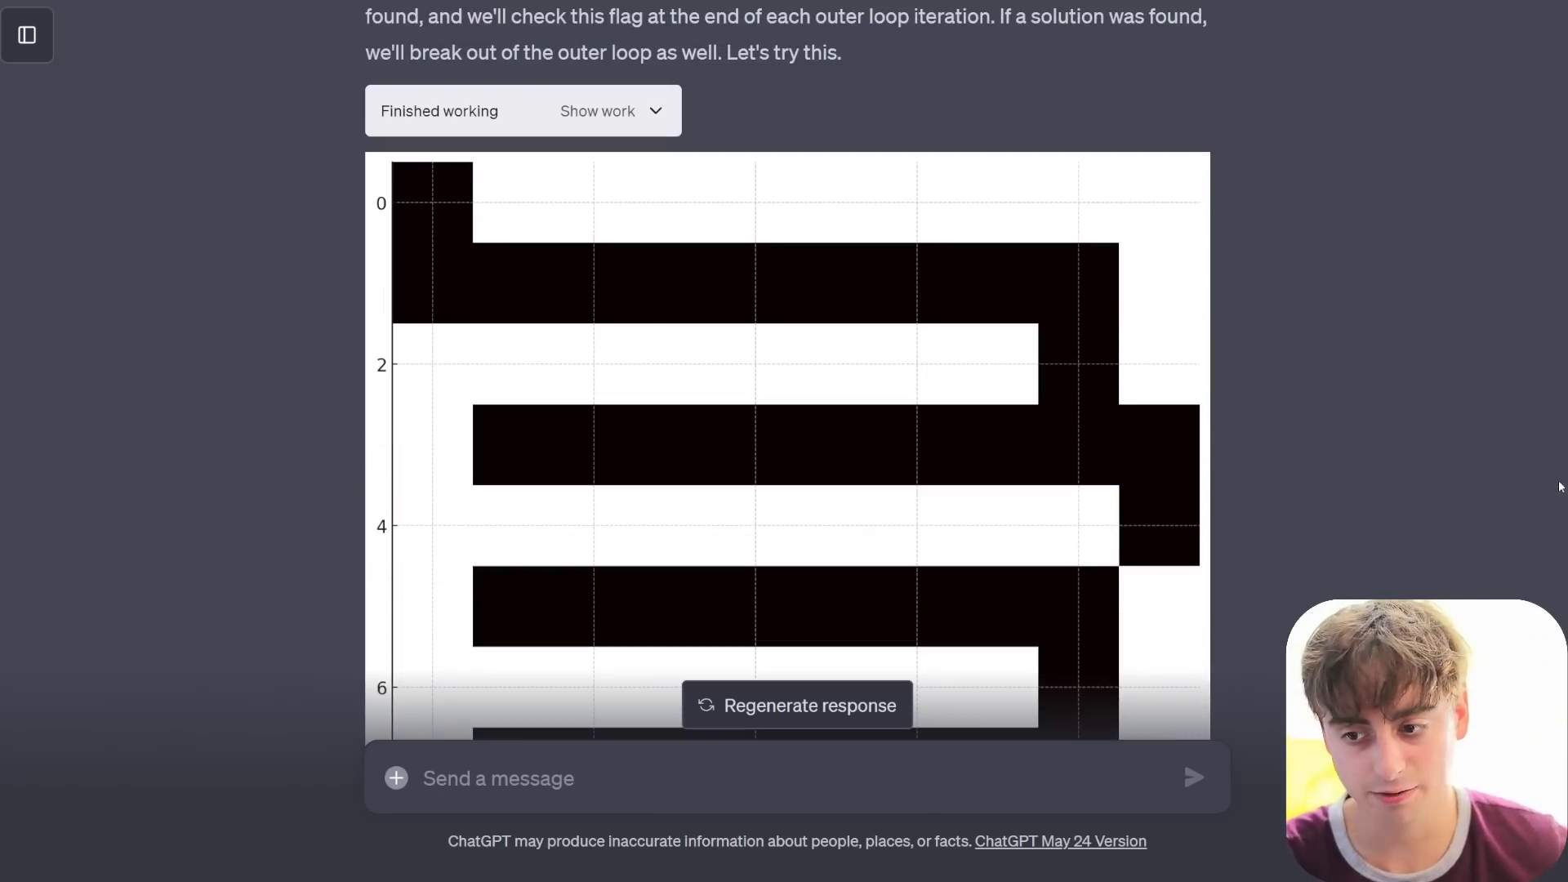
{"action": "scroll", "coordinate": [484, 515], "scroll_direction": "down", "scroll_amount": 8}
{"action": "scroll", "coordinate": [596, 470], "scroll_direction": "up", "scroll_amount": 4}
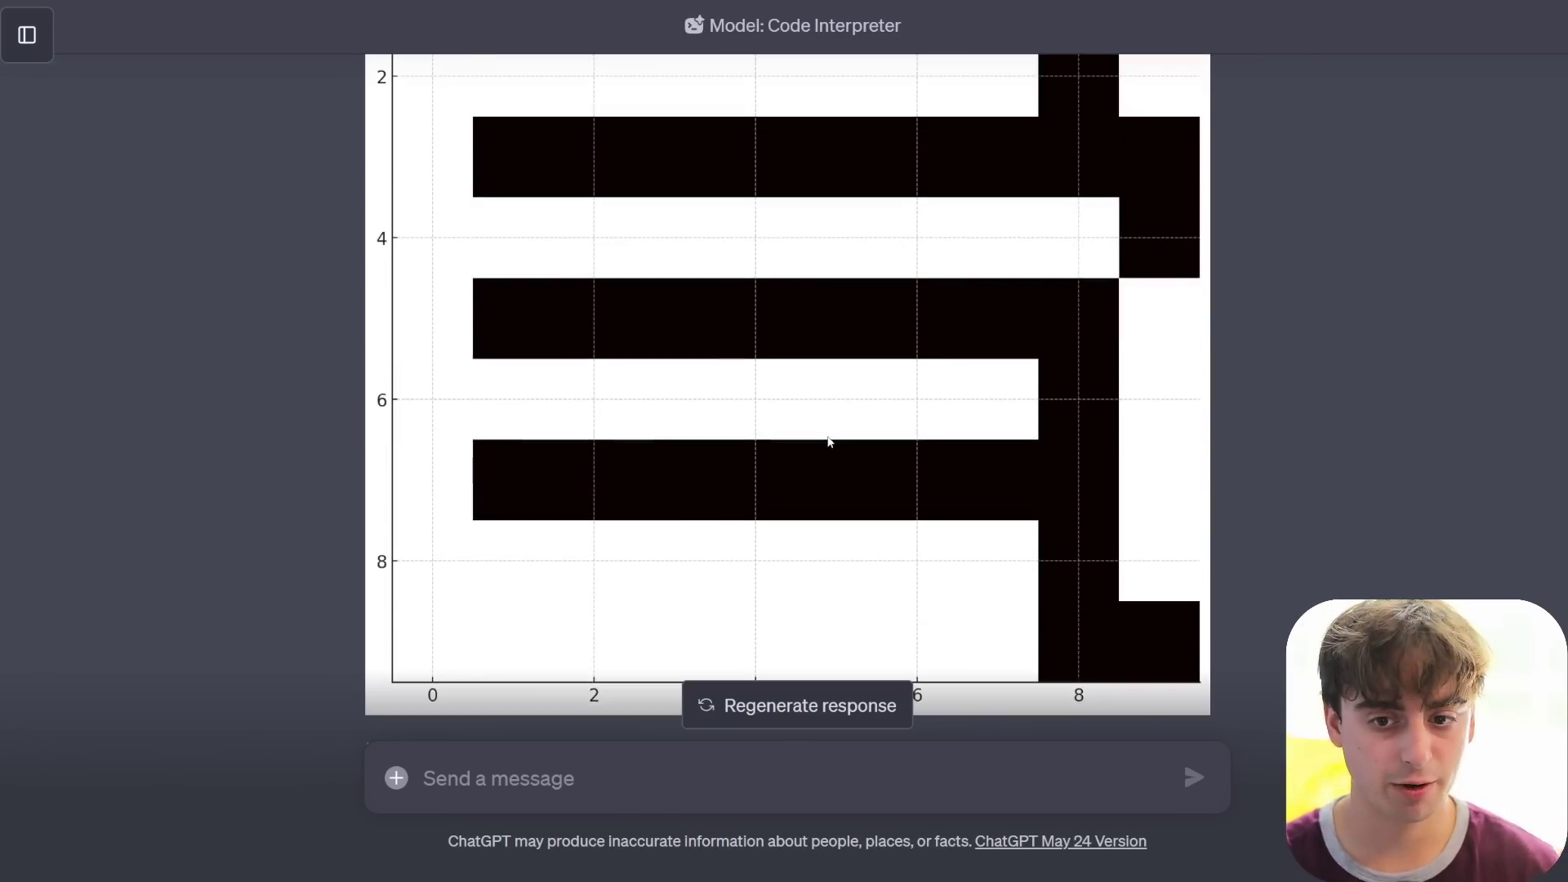
{"action": "scroll", "coordinate": [829, 442], "scroll_direction": "up", "scroll_amount": 4}
{"action": "scroll", "coordinate": [829, 442], "scroll_direction": "down", "scroll_amount": 4}
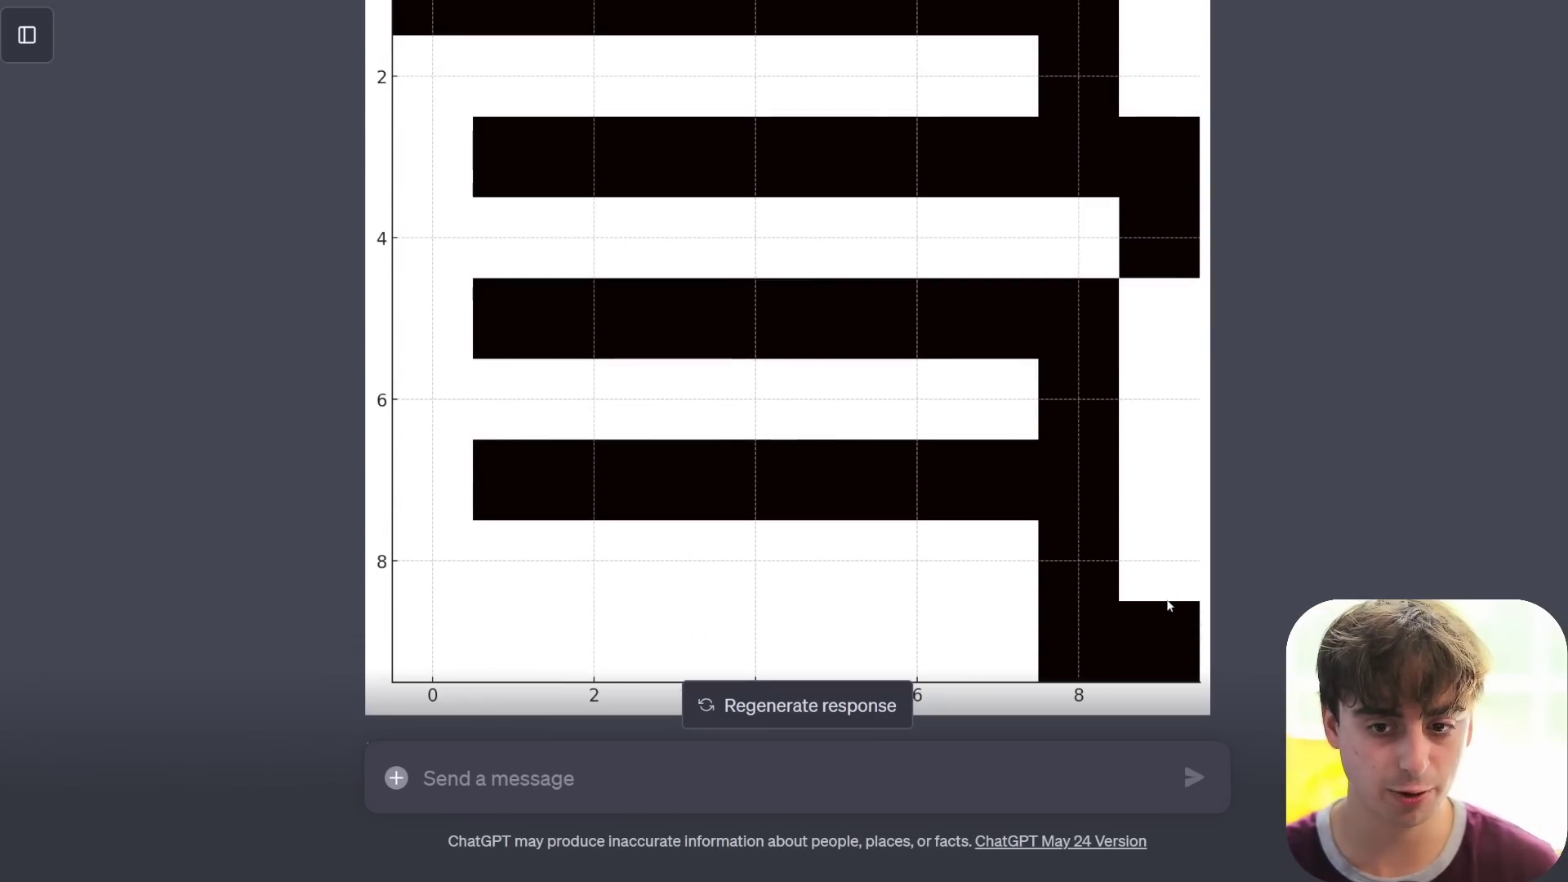
{"action": "scroll", "coordinate": [1070, 547], "scroll_direction": "up", "scroll_amount": 3}
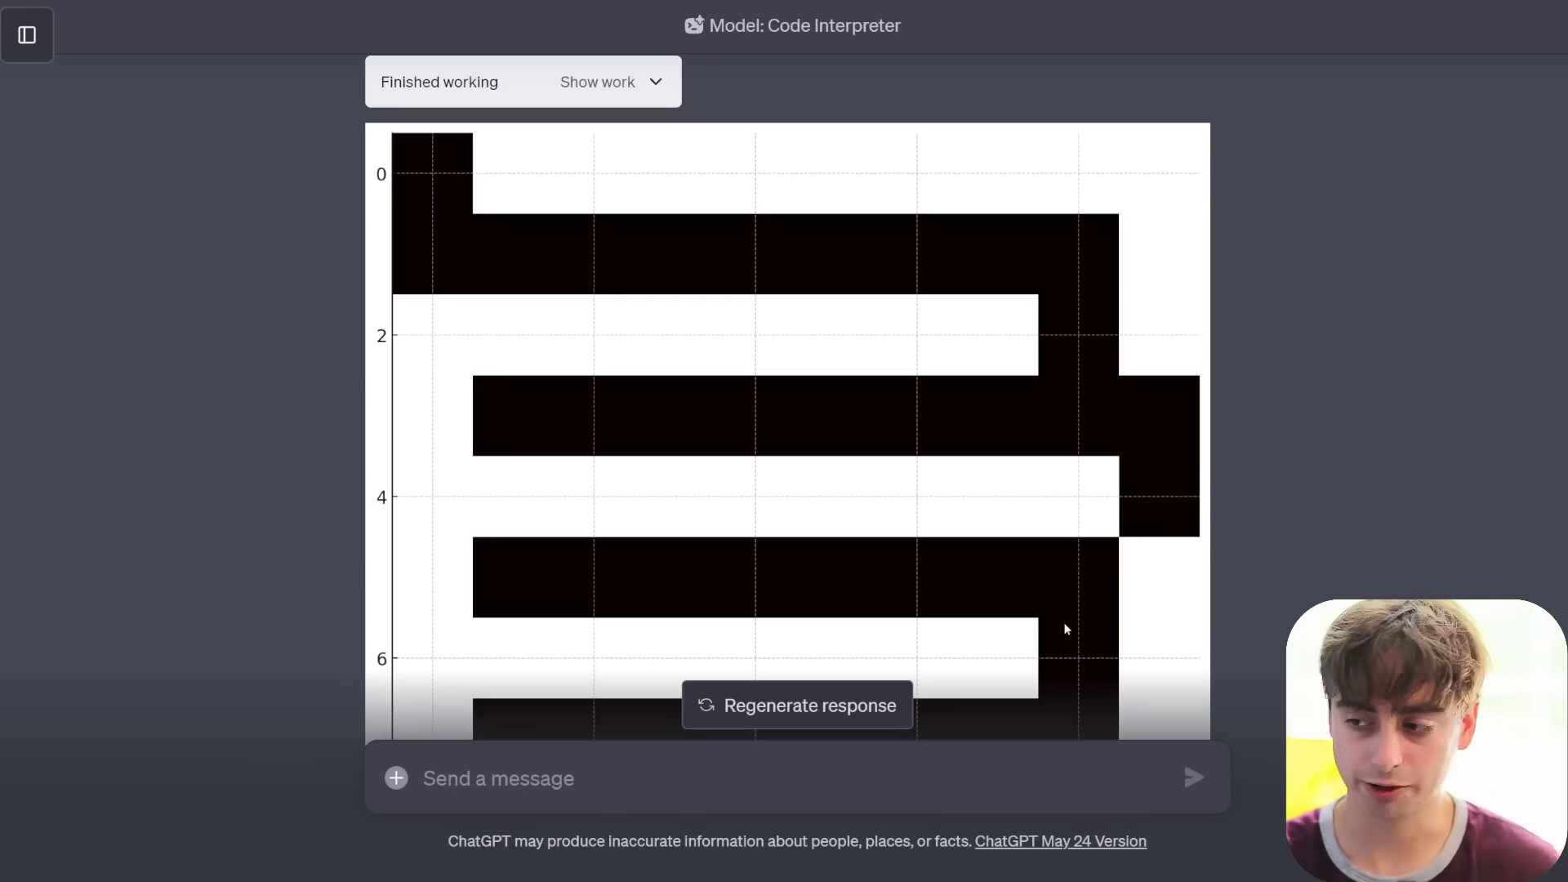
{"action": "scroll", "coordinate": [1062, 572], "scroll_direction": "down", "scroll_amount": 9}
{"action": "scroll", "coordinate": [885, 482], "scroll_direction": "up", "scroll_amount": 4}
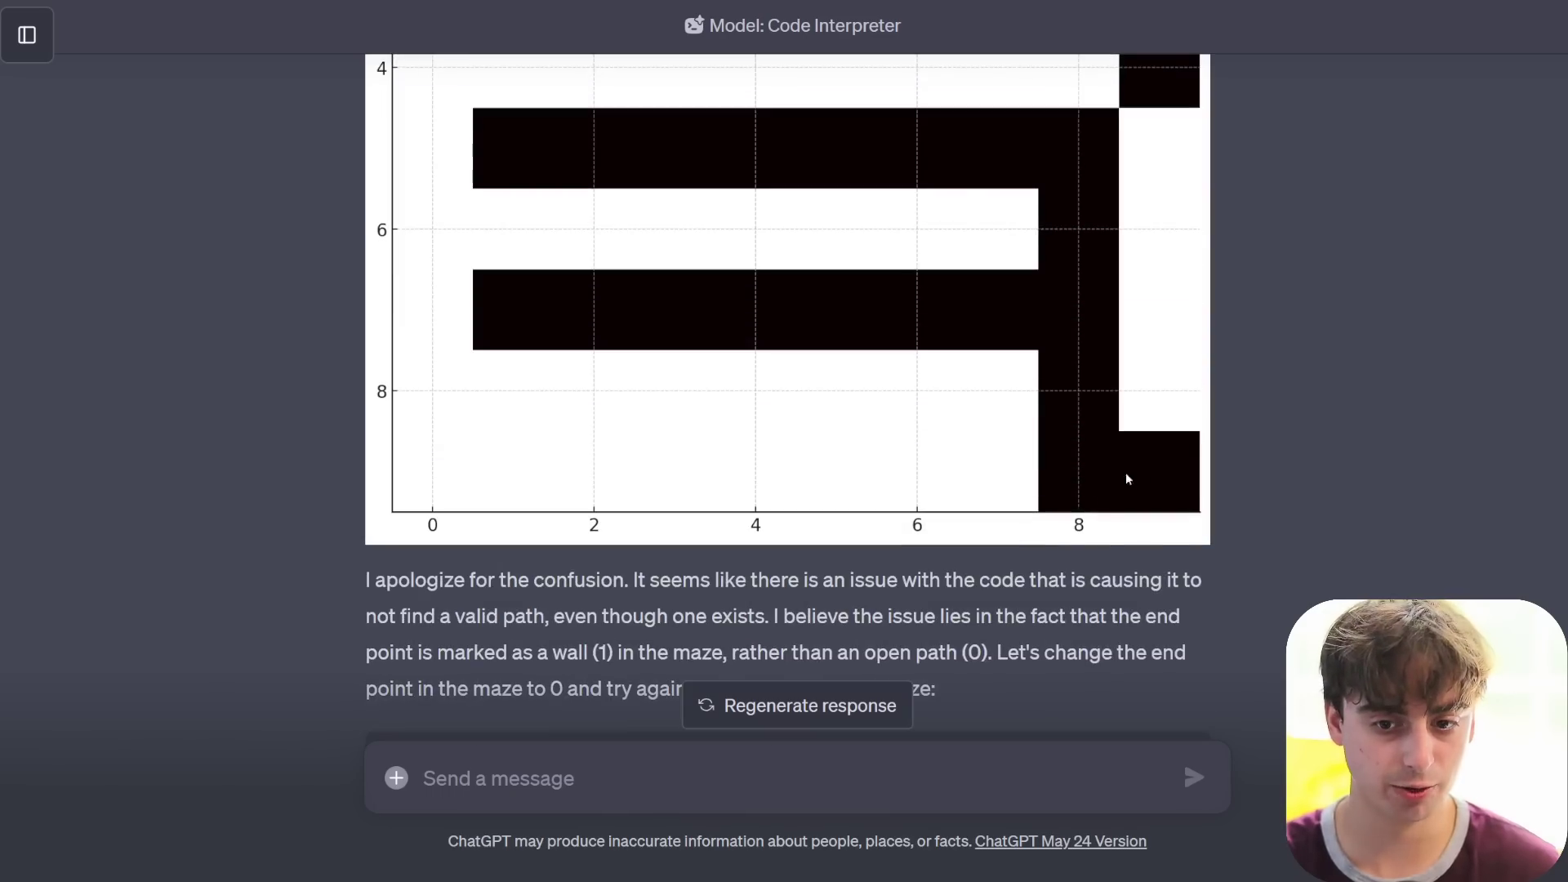
{"action": "scroll", "coordinate": [1101, 483], "scroll_direction": "up", "scroll_amount": 1}
{"action": "scroll", "coordinate": [935, 513], "scroll_direction": "down", "scroll_amount": 5}
{"action": "scroll", "coordinate": [937, 503], "scroll_direction": "down", "scroll_amount": 15}
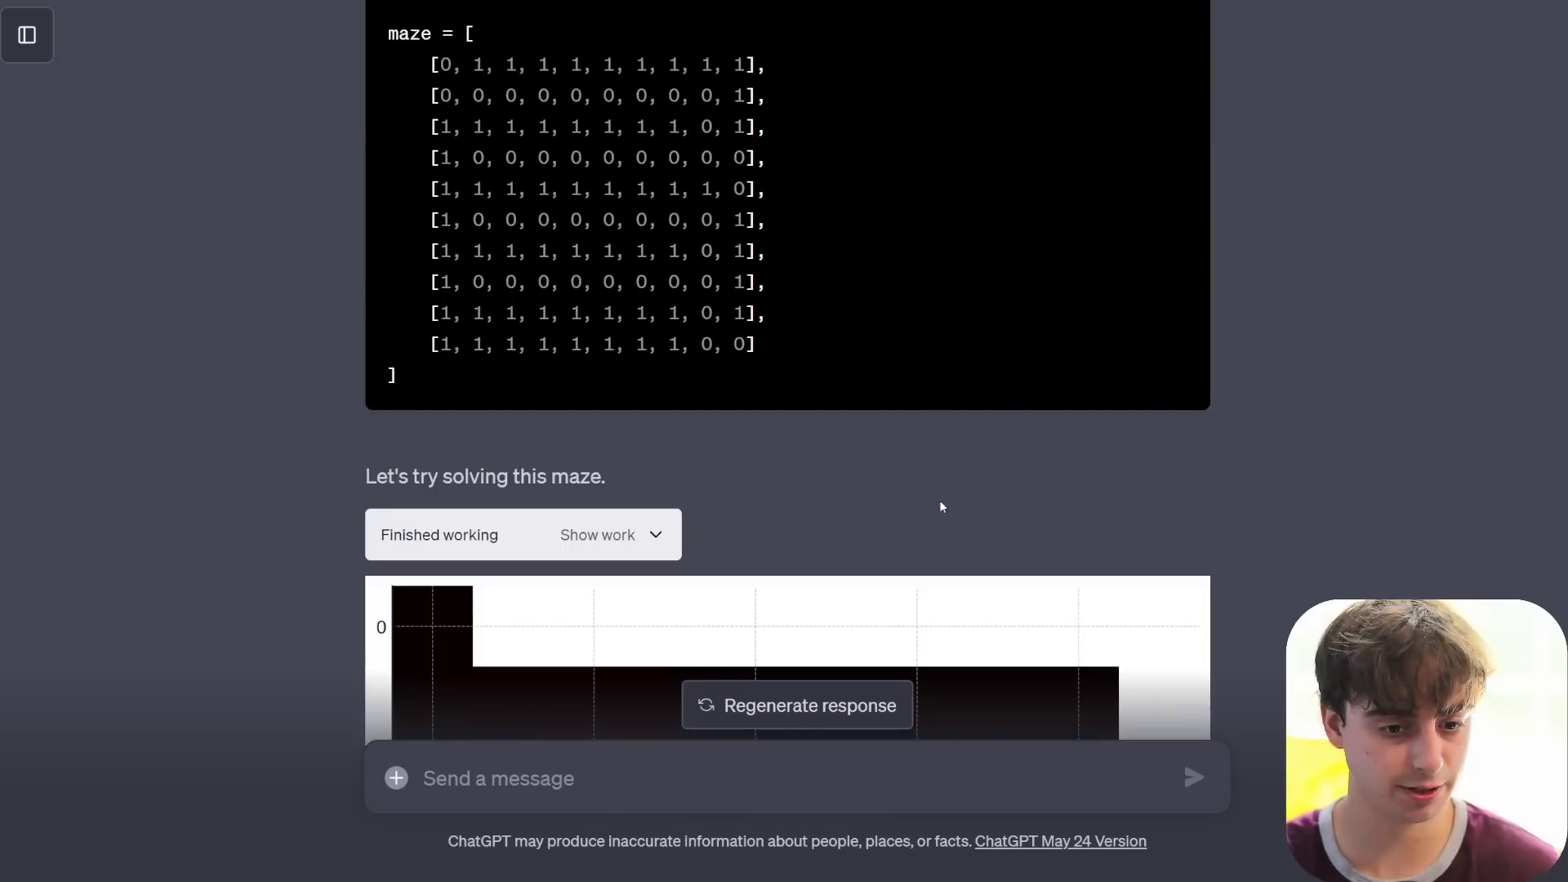
- Go back through the solver's earlier attempts and examine the NameError traceback from the first run
{"action": "scroll", "coordinate": [1514, 417], "scroll_direction": "up", "scroll_amount": 15}
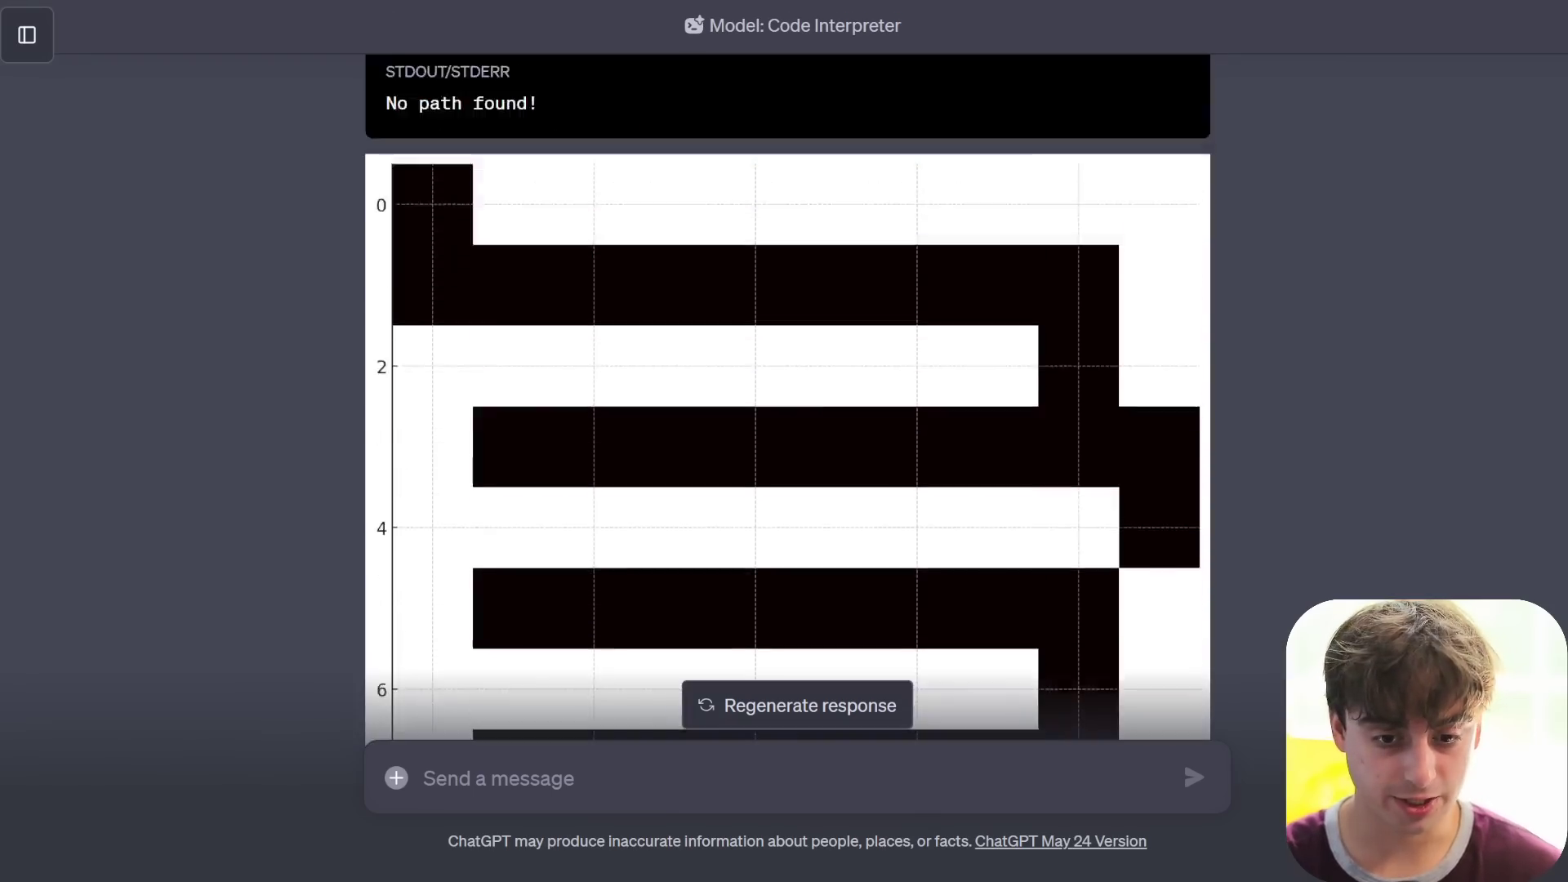
{"action": "scroll", "coordinate": [1513, 417], "scroll_direction": "up", "scroll_amount": 15}
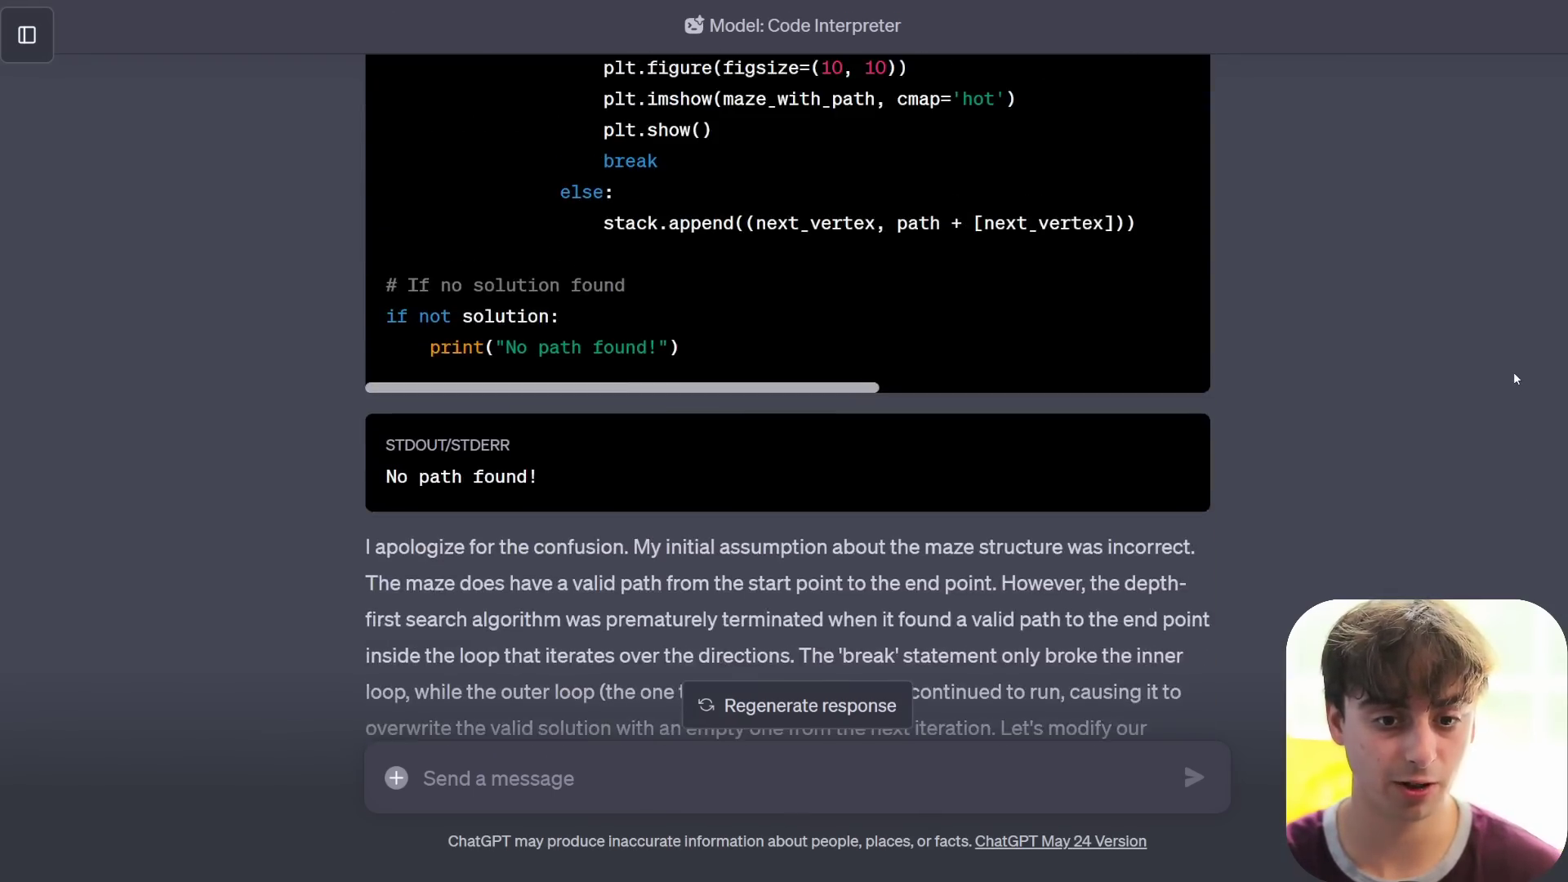
{"action": "scroll", "coordinate": [1542, 213], "scroll_direction": "up", "scroll_amount": 2}
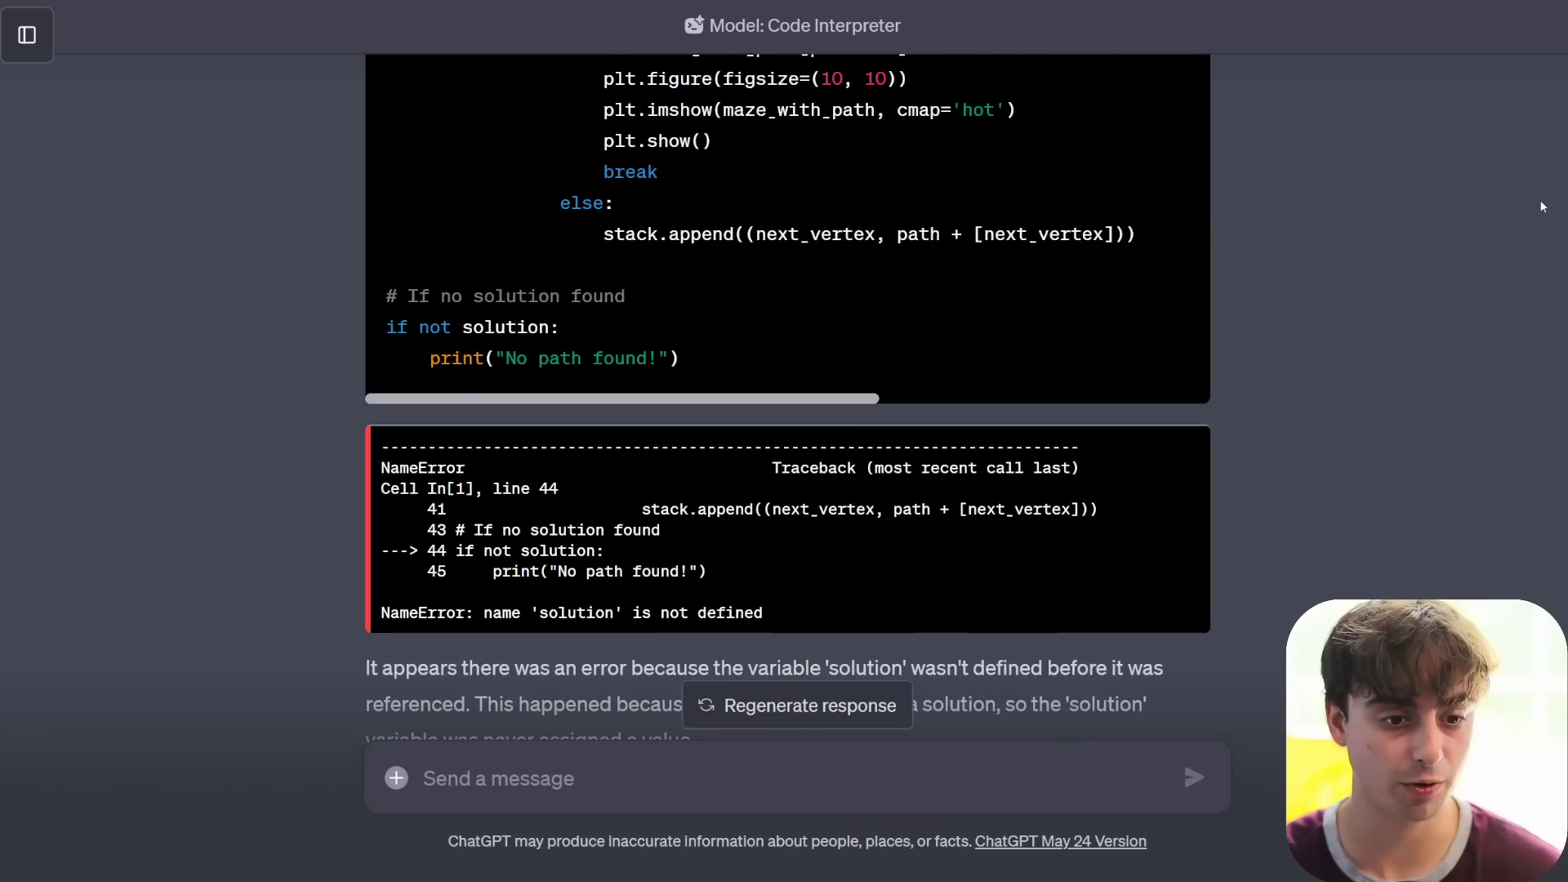
{"action": "left_click_drag", "start_coordinate": [381, 456], "coordinate": [887, 586]}
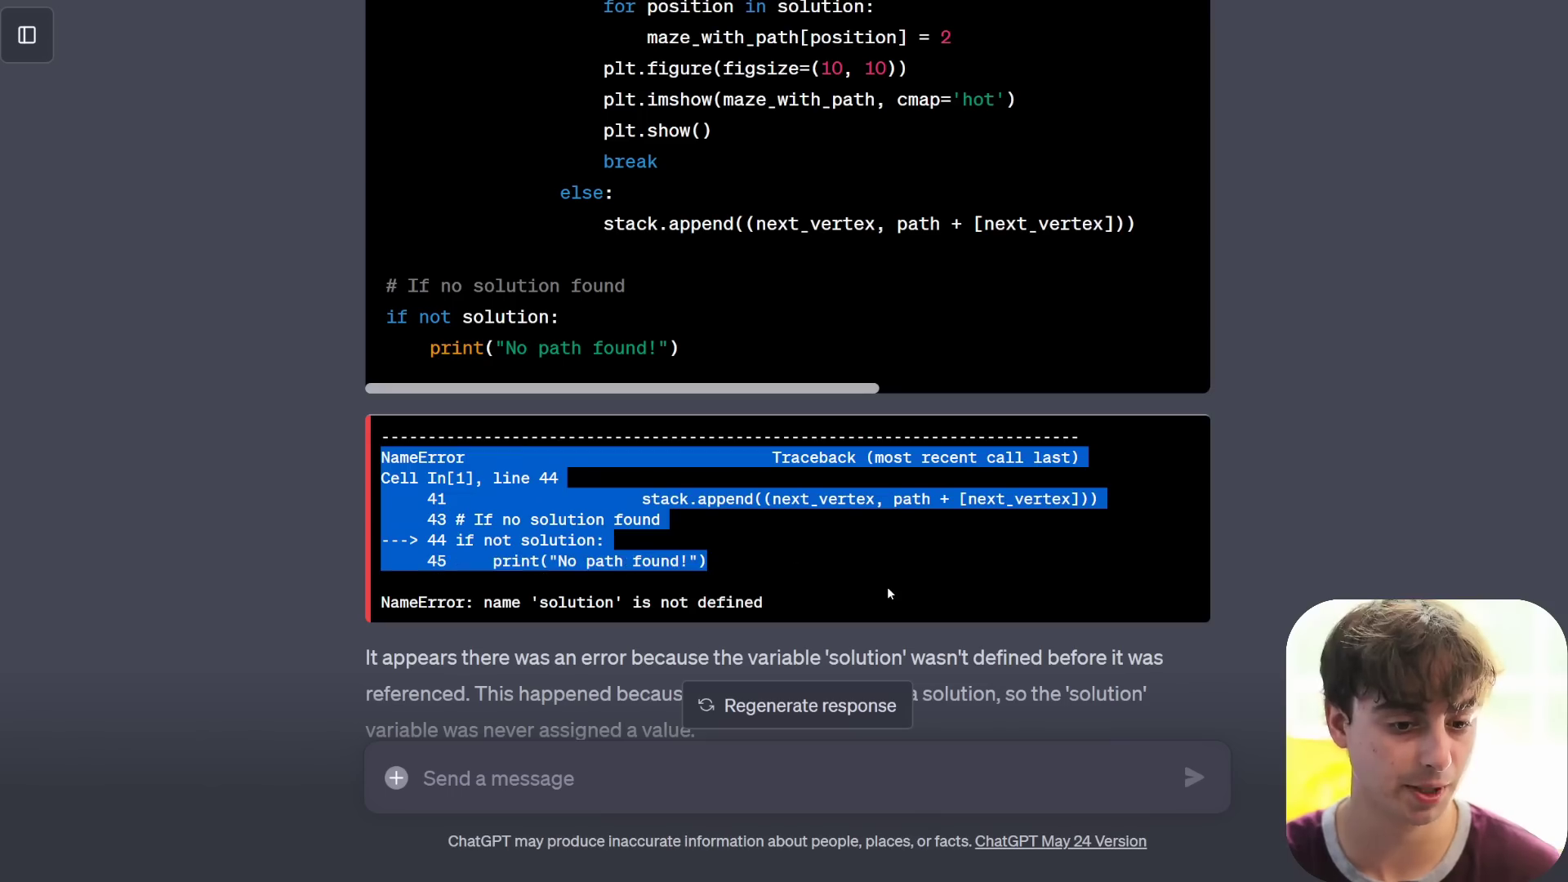
{"action": "left_click", "coordinate": [887, 587]}
{"action": "scroll", "coordinate": [1020, 437], "scroll_direction": "up", "scroll_amount": 10}
{"action": "scroll", "coordinate": [1020, 441], "scroll_direction": "up", "scroll_amount": 5}
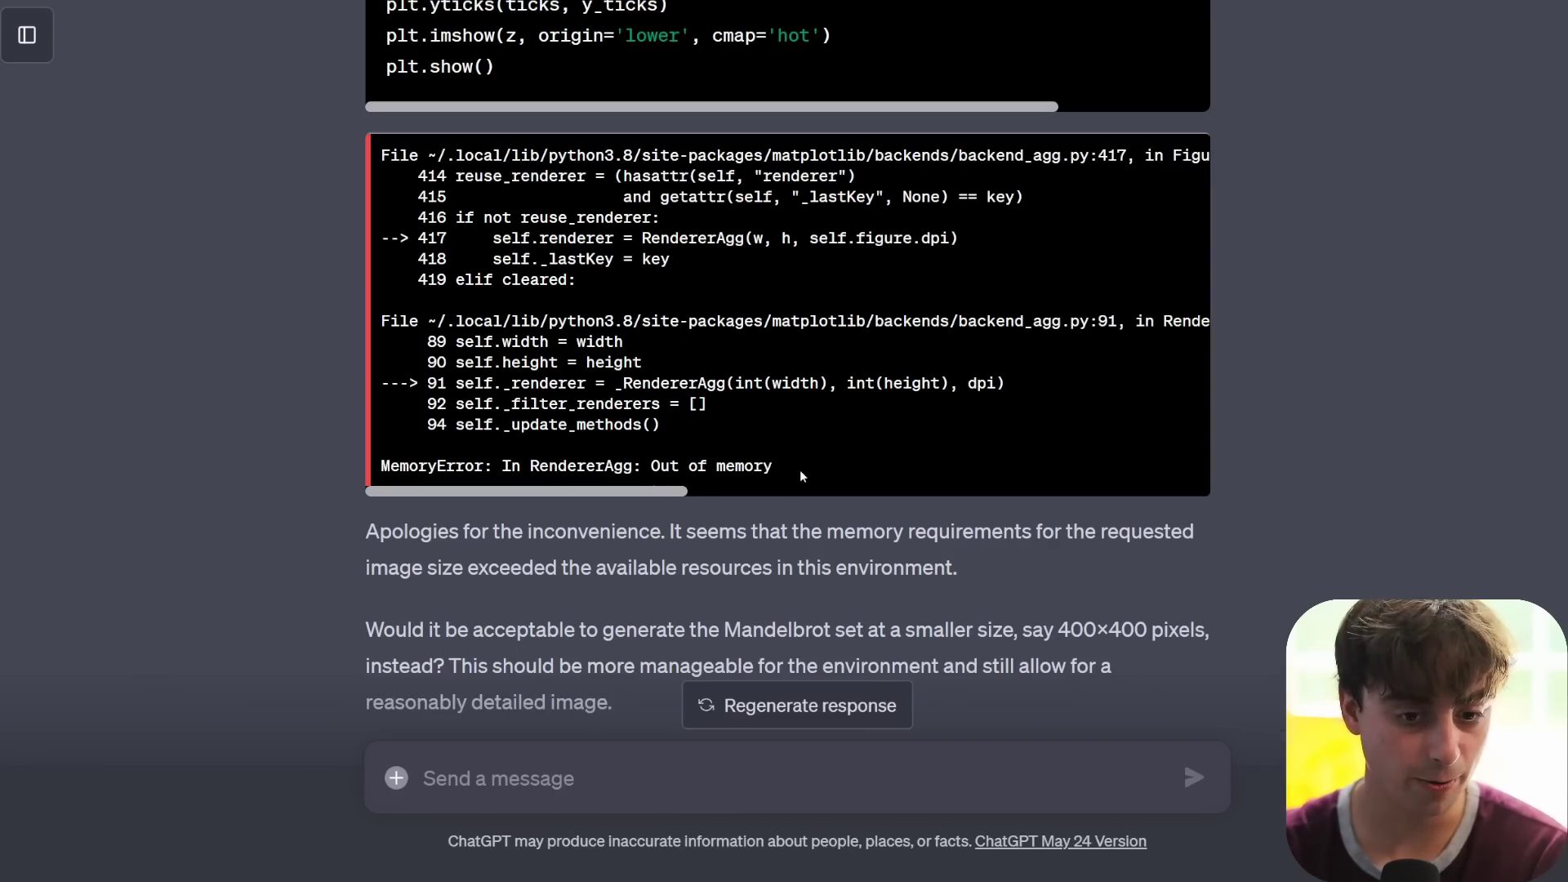
- Read the Mandelbrot set memory error explanation and accept the proposed 400×400 pixel version by sending "sure"
{"action": "scroll", "coordinate": [753, 531], "scroll_direction": "down", "scroll_amount": 2}
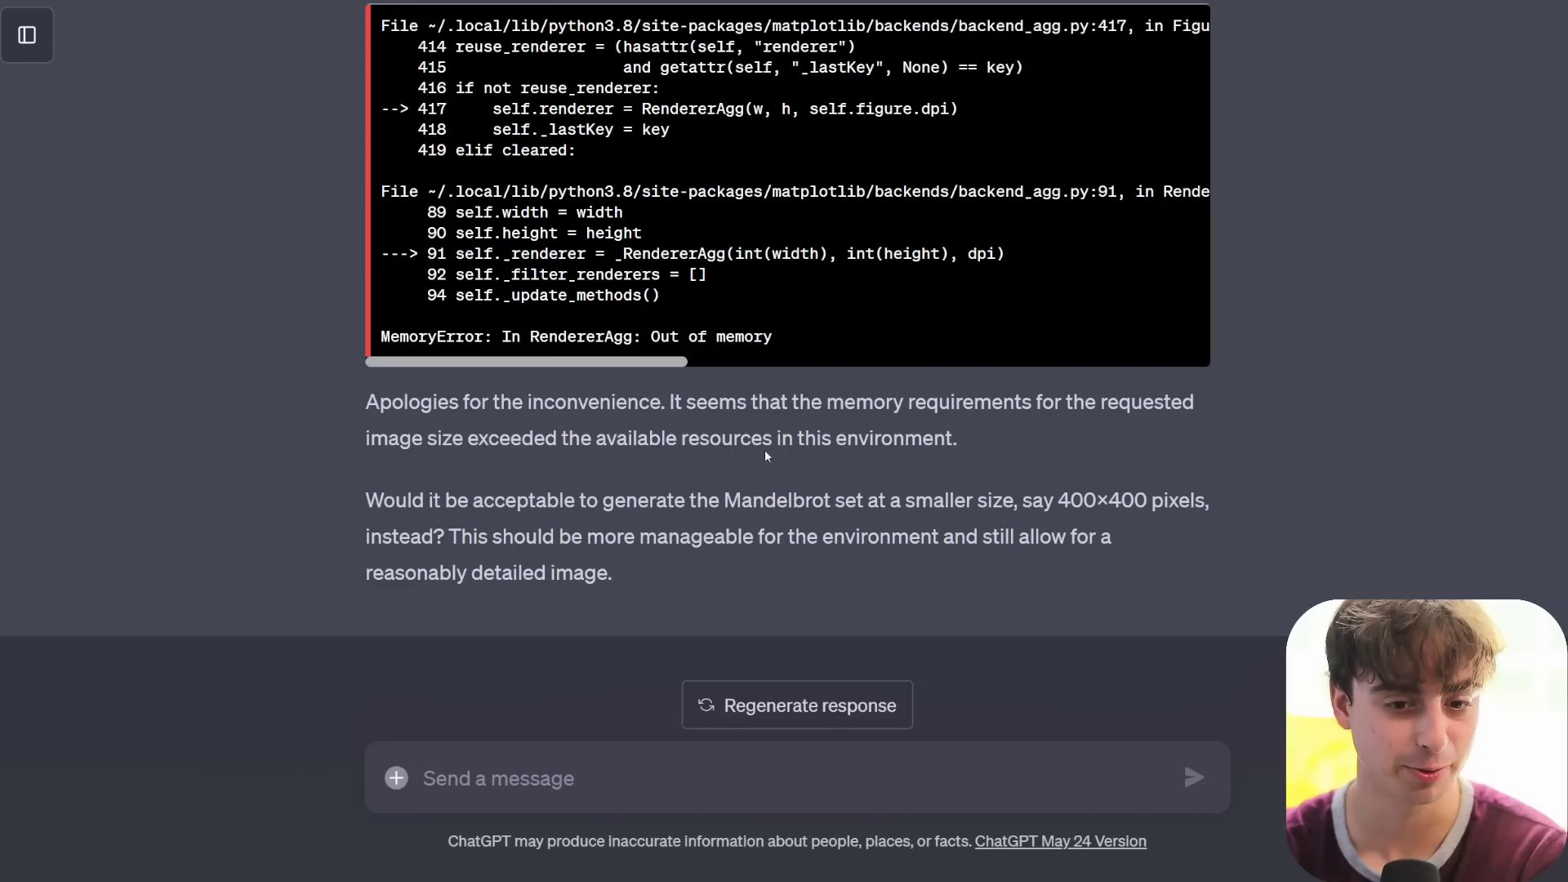
{"action": "left_click_drag", "start_coordinate": [917, 461], "coordinate": [513, 404]}
{"action": "left_click", "coordinate": [440, 525]}
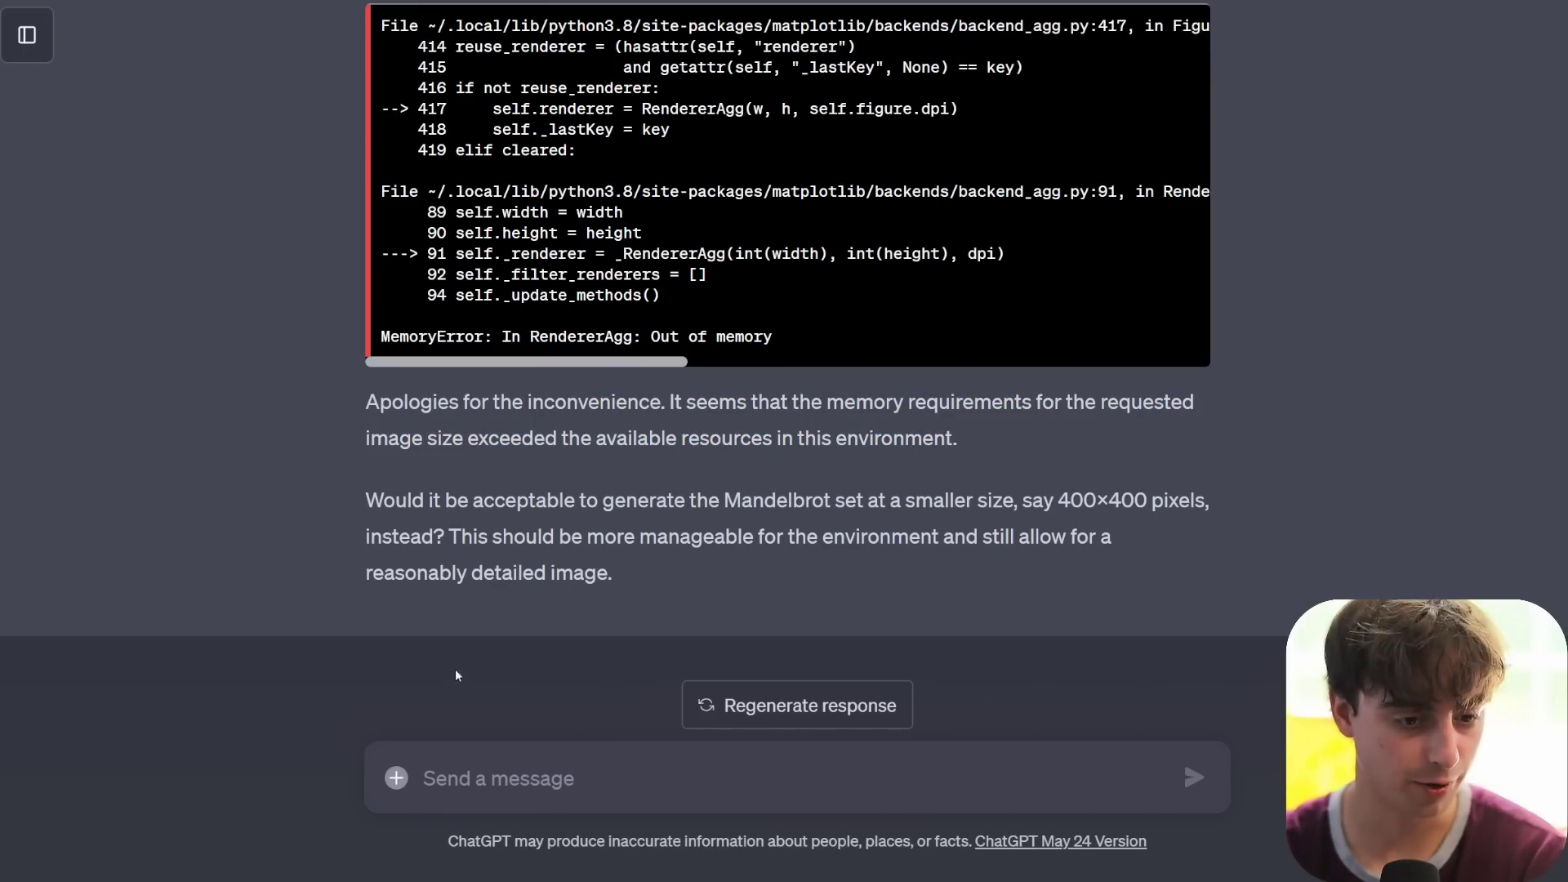
{"action": "left_click", "coordinate": [695, 758]}
{"action": "type", "text": "sure"}
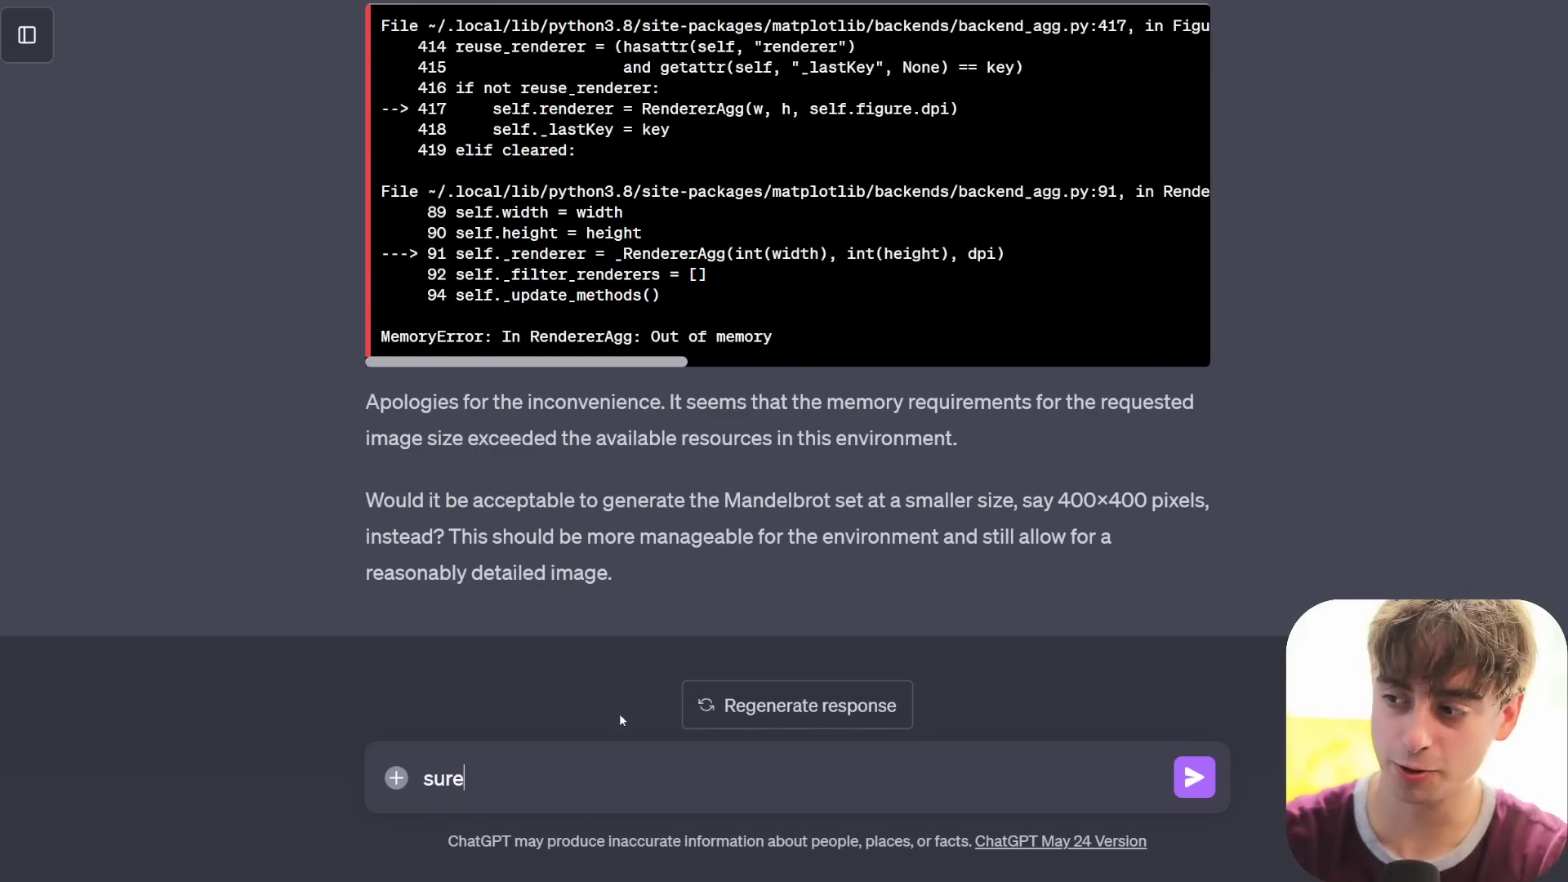
{"action": "key", "text": "Return"}
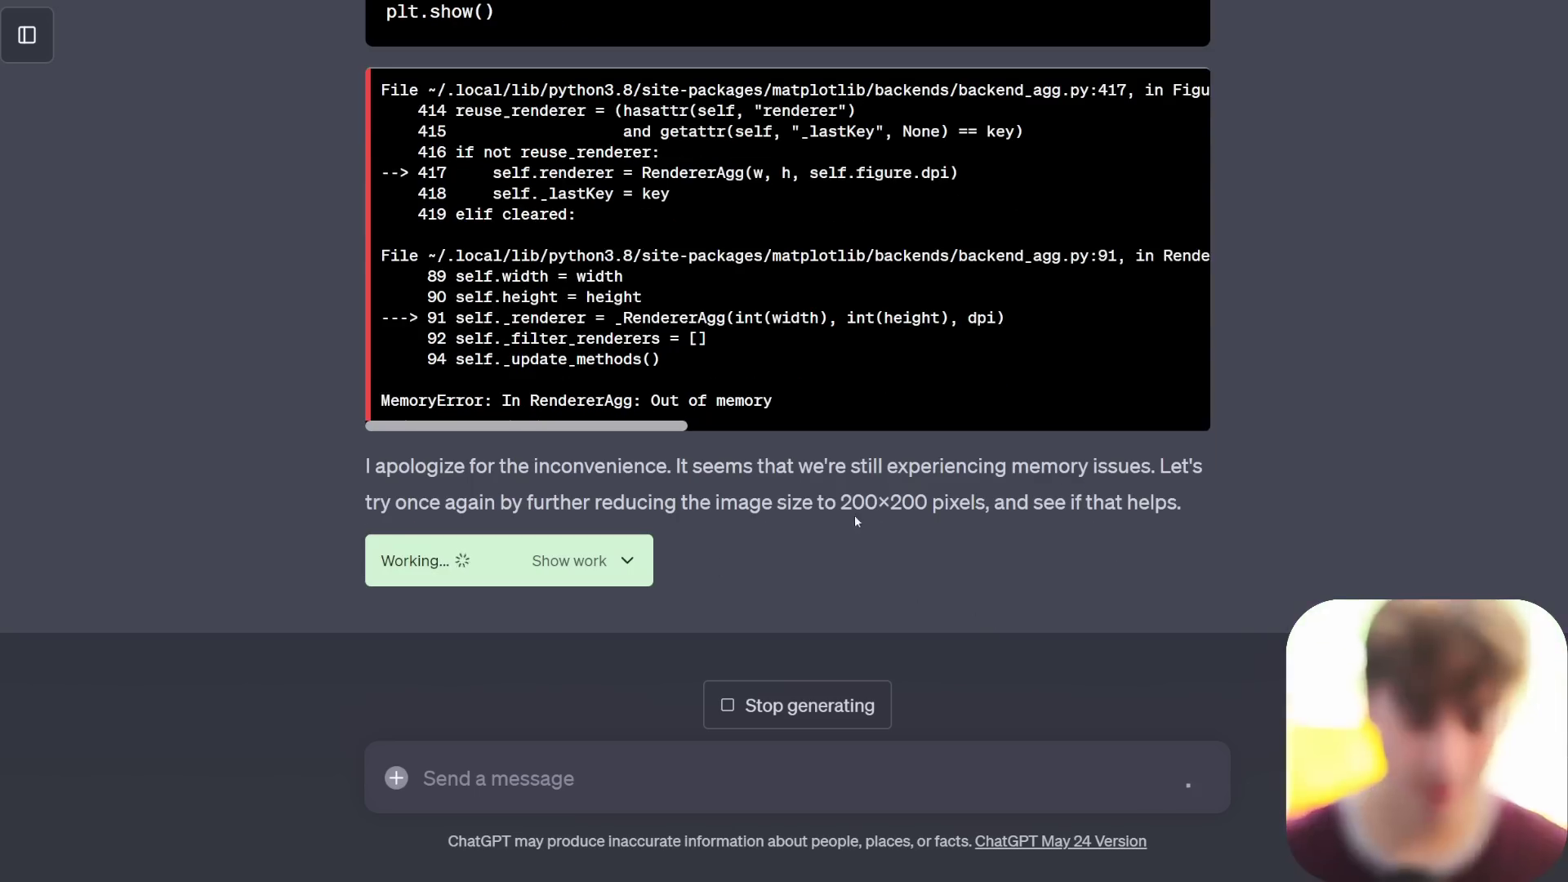
- Check the 200×200 pixel retry and read the follow-up explanation about the Mandelbrot memory issues
{"action": "left_click_drag", "start_coordinate": [852, 502], "coordinate": [955, 501]}
{"action": "left_click", "coordinate": [945, 536]}
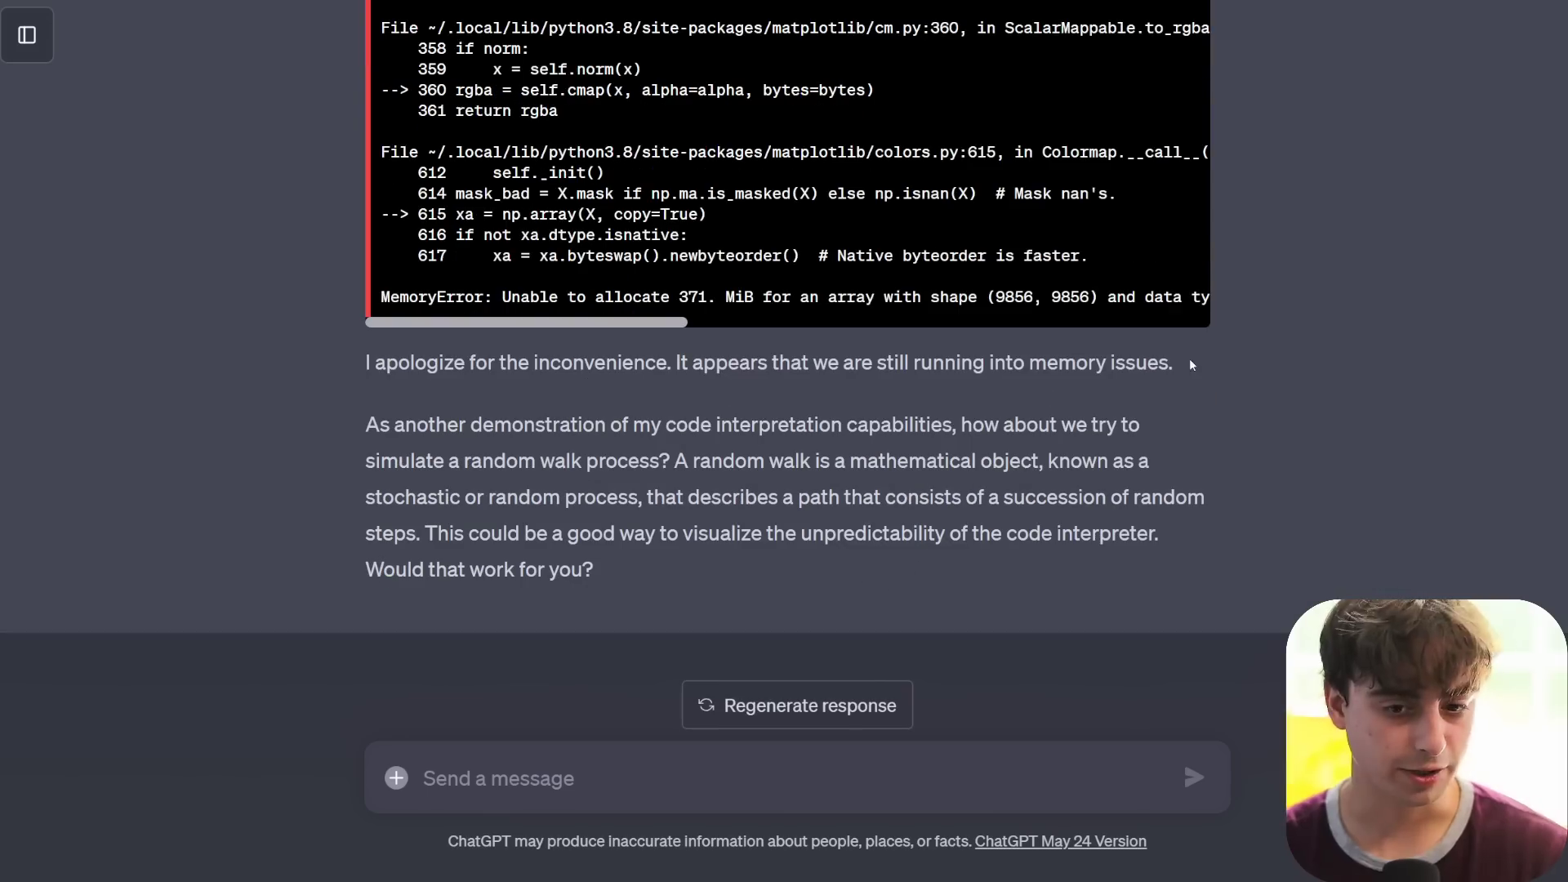
{"action": "left_click_drag", "start_coordinate": [1189, 365], "coordinate": [364, 362]}
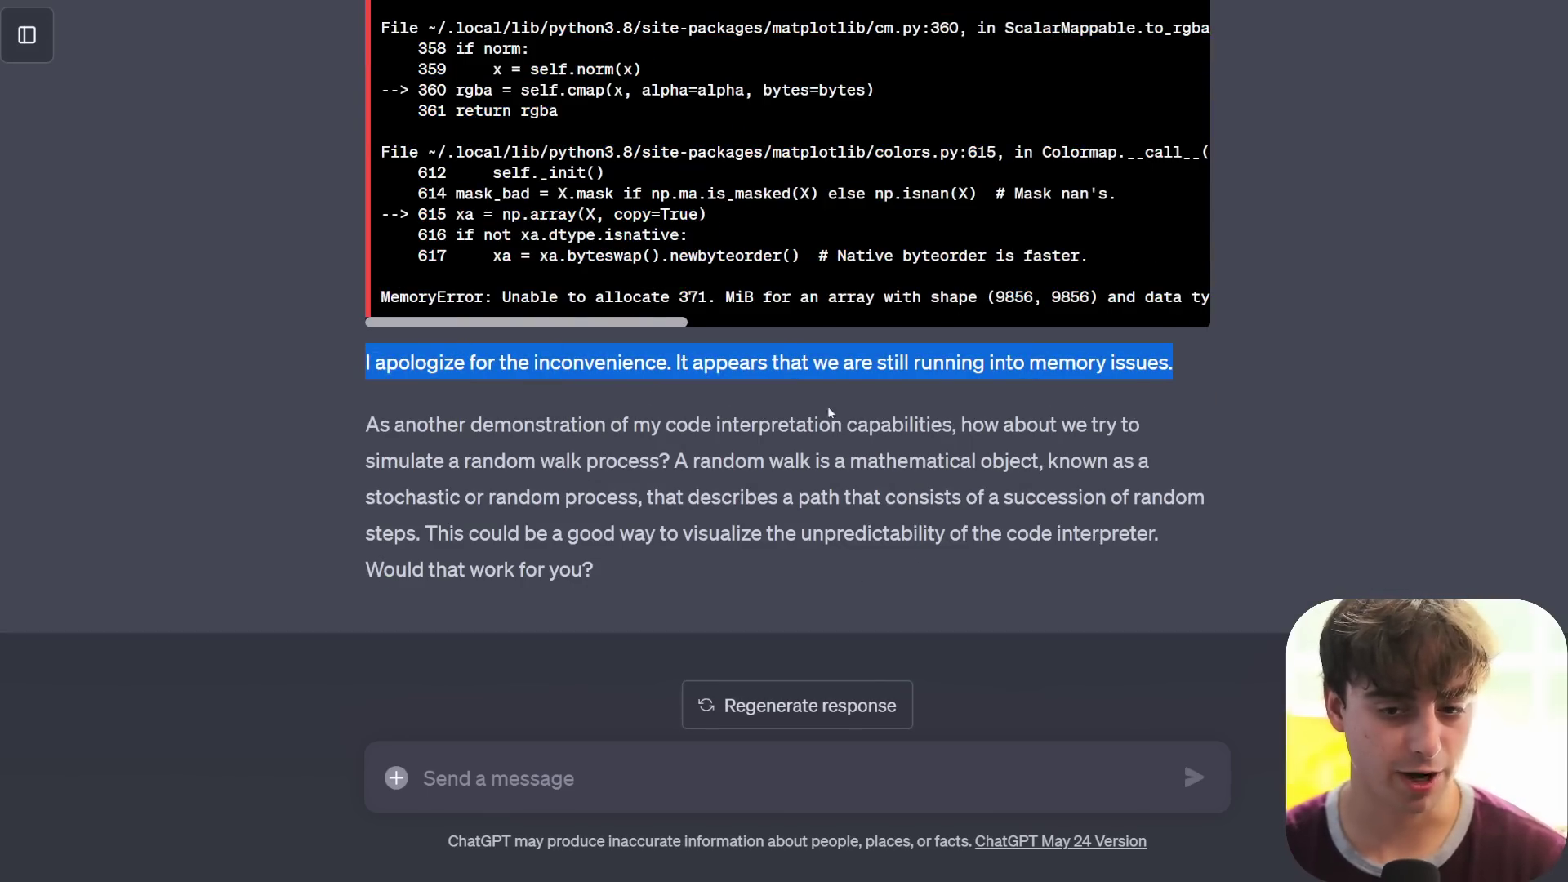
{"action": "left_click", "coordinate": [1130, 380]}
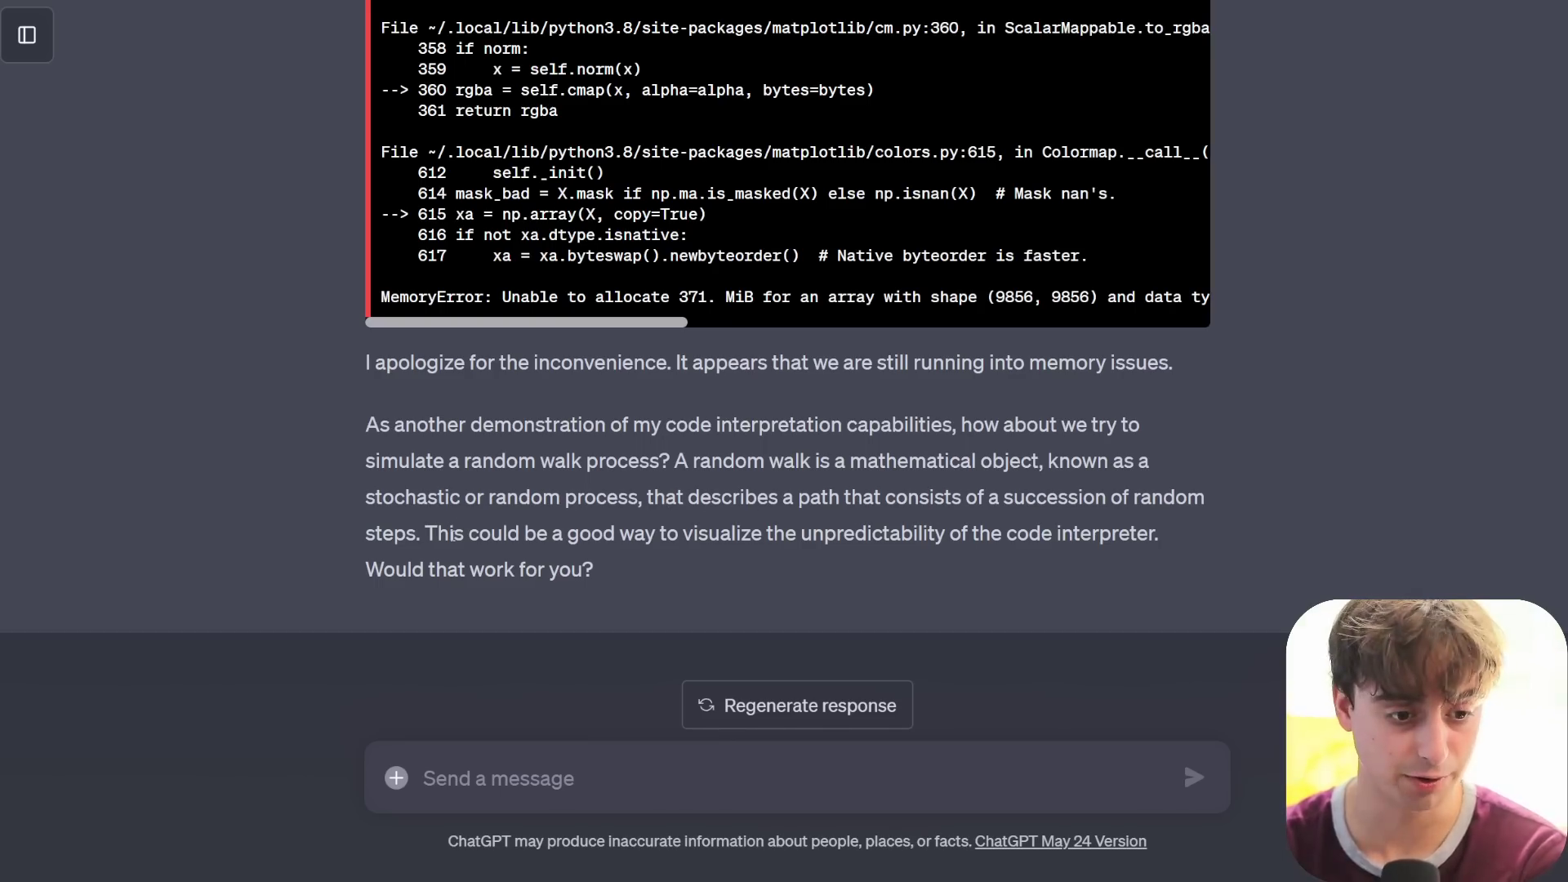
- Reply to the random walk proposal and examine the generated 2D plot with its description
{"action": "left_click", "coordinate": [752, 776]}
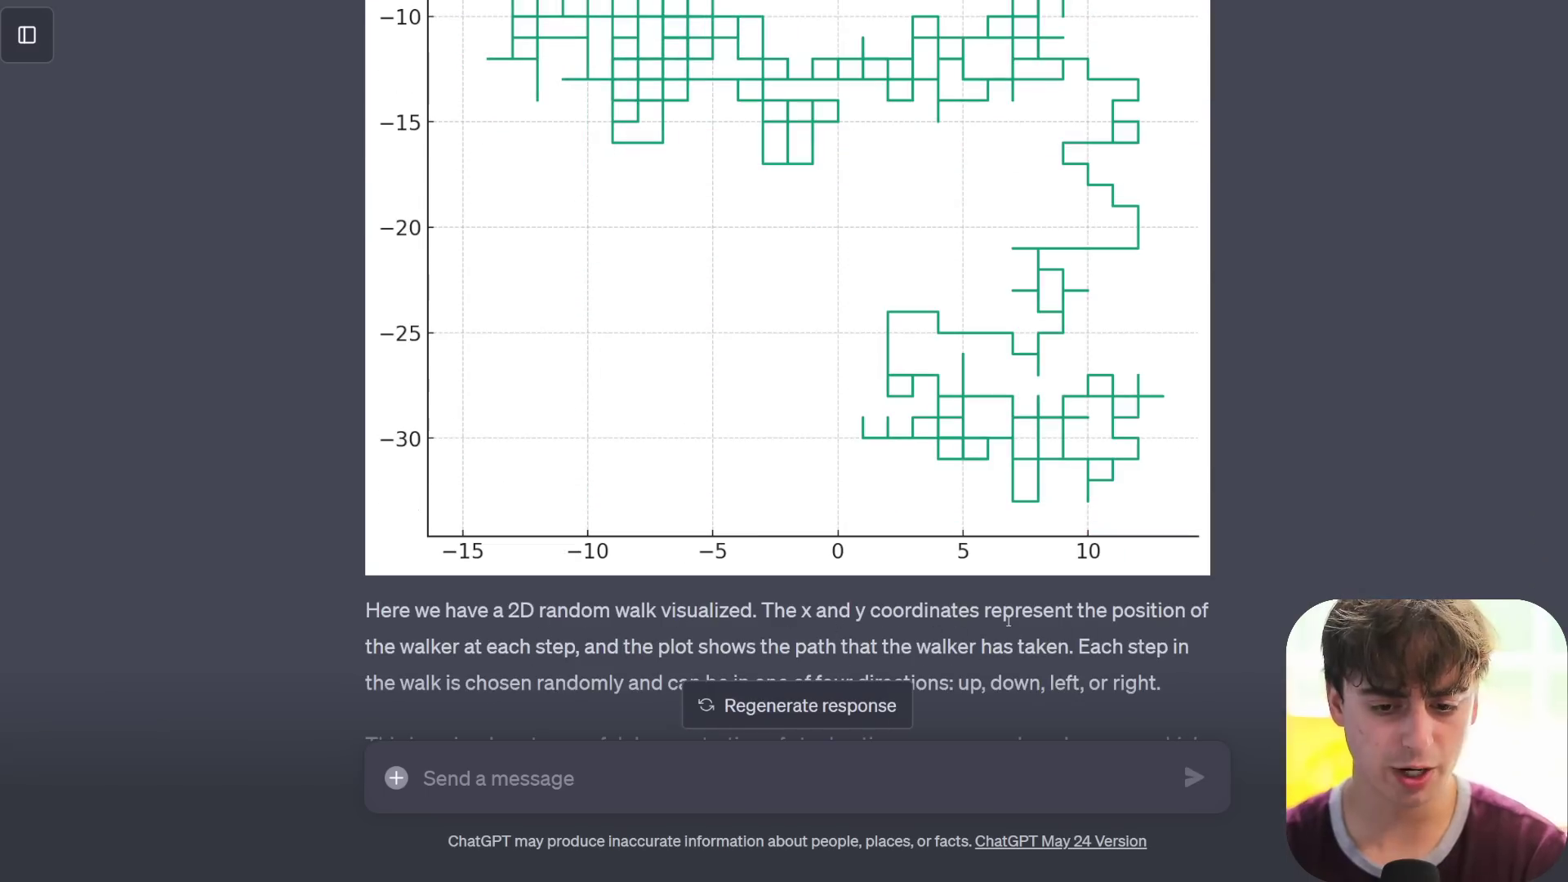
{"action": "scroll", "coordinate": [491, 668], "scroll_direction": "down", "scroll_amount": 1}
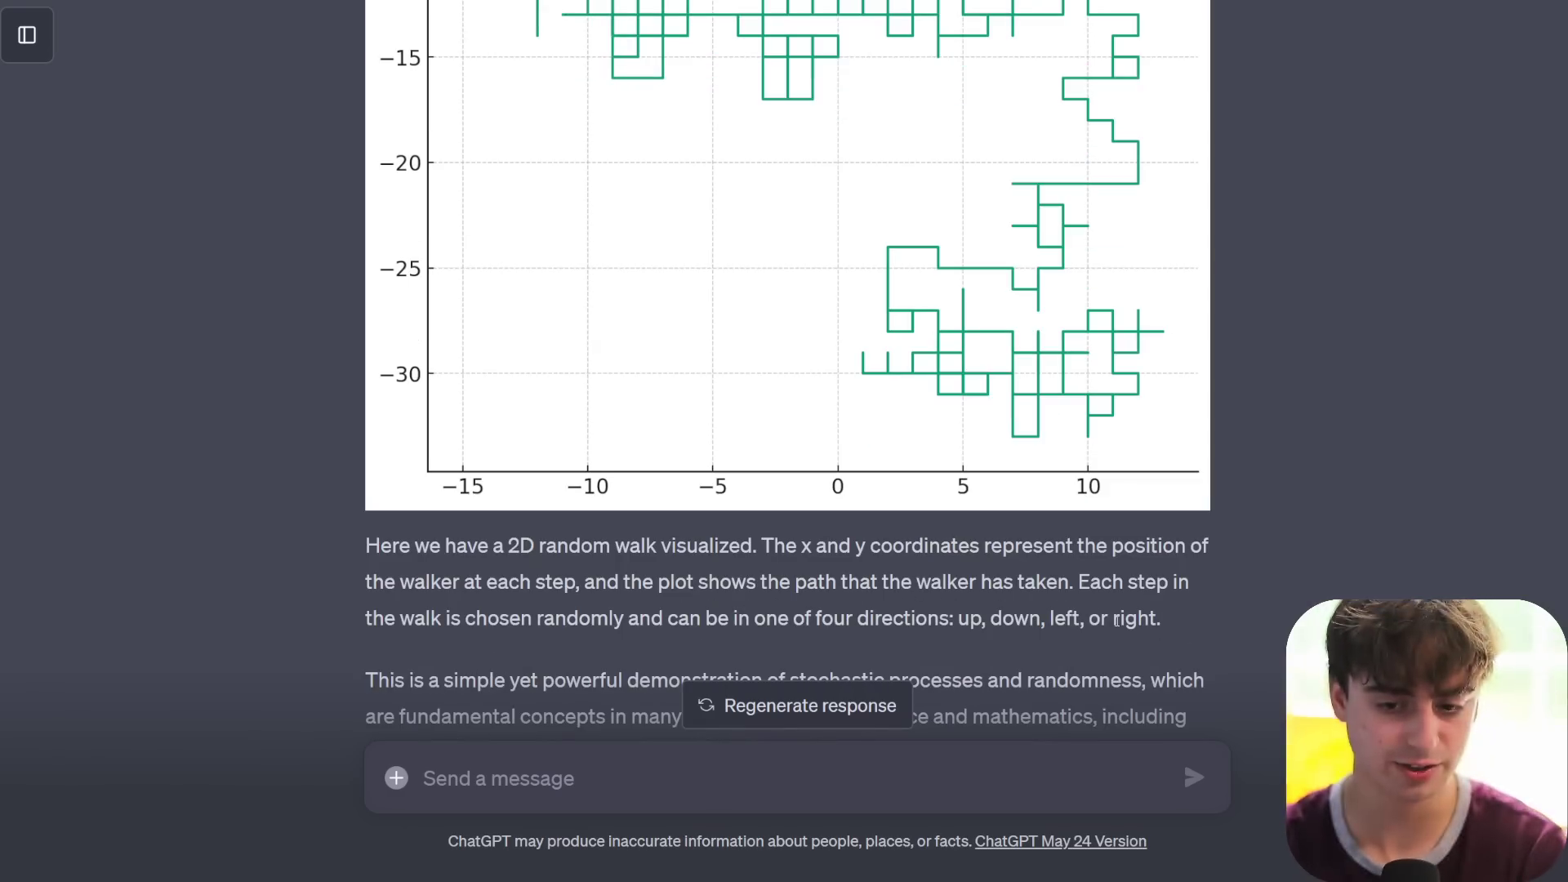
{"action": "scroll", "coordinate": [550, 519], "scroll_direction": "down", "scroll_amount": 3}
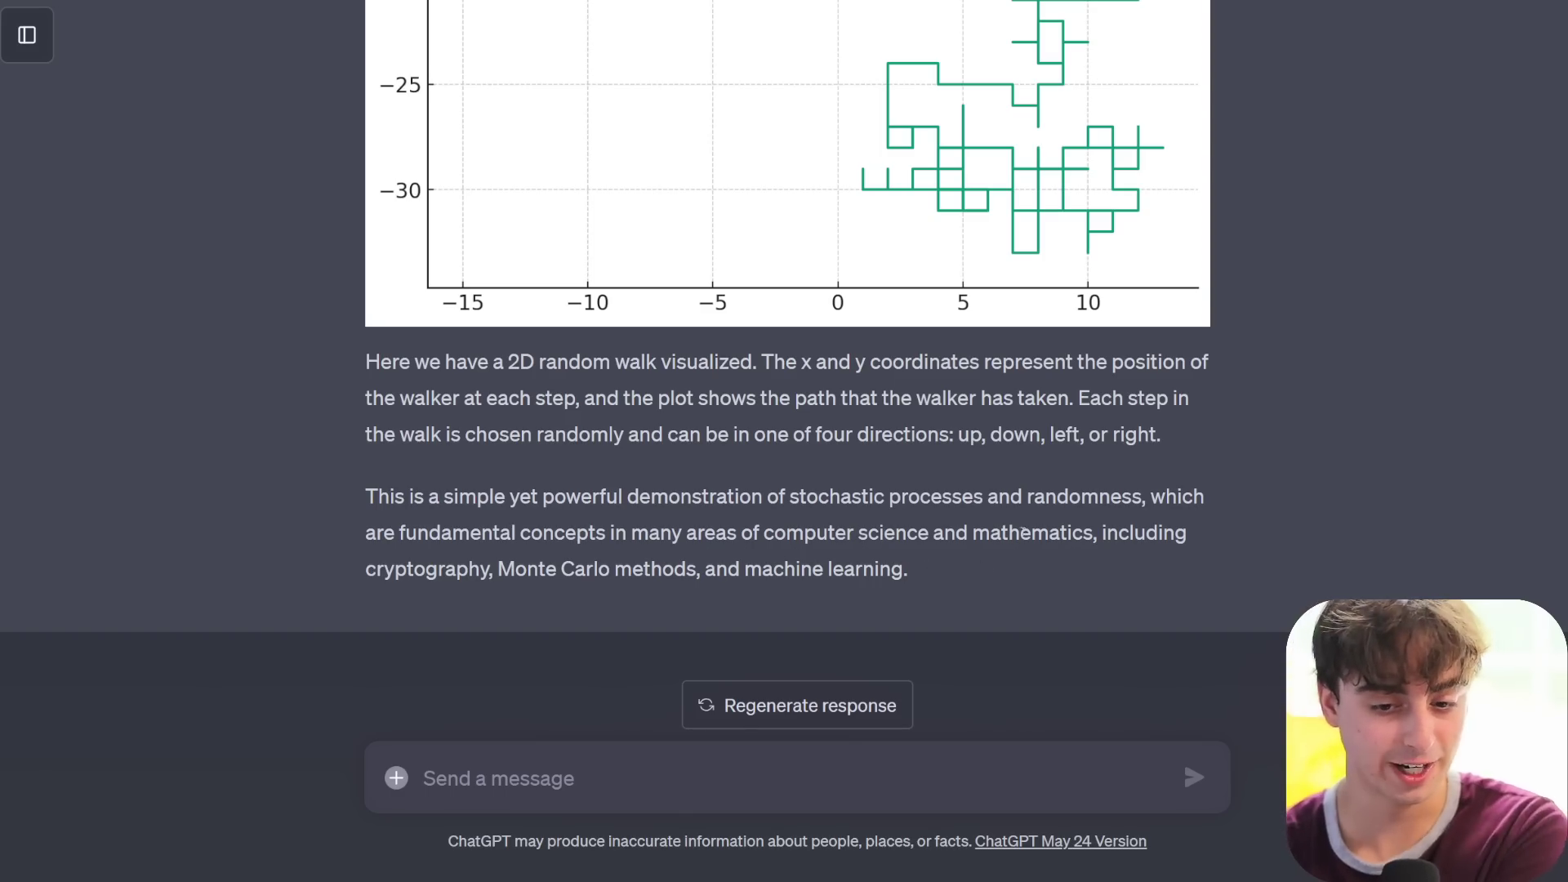
{"action": "scroll", "coordinate": [918, 571], "scroll_direction": "up", "scroll_amount": 10}
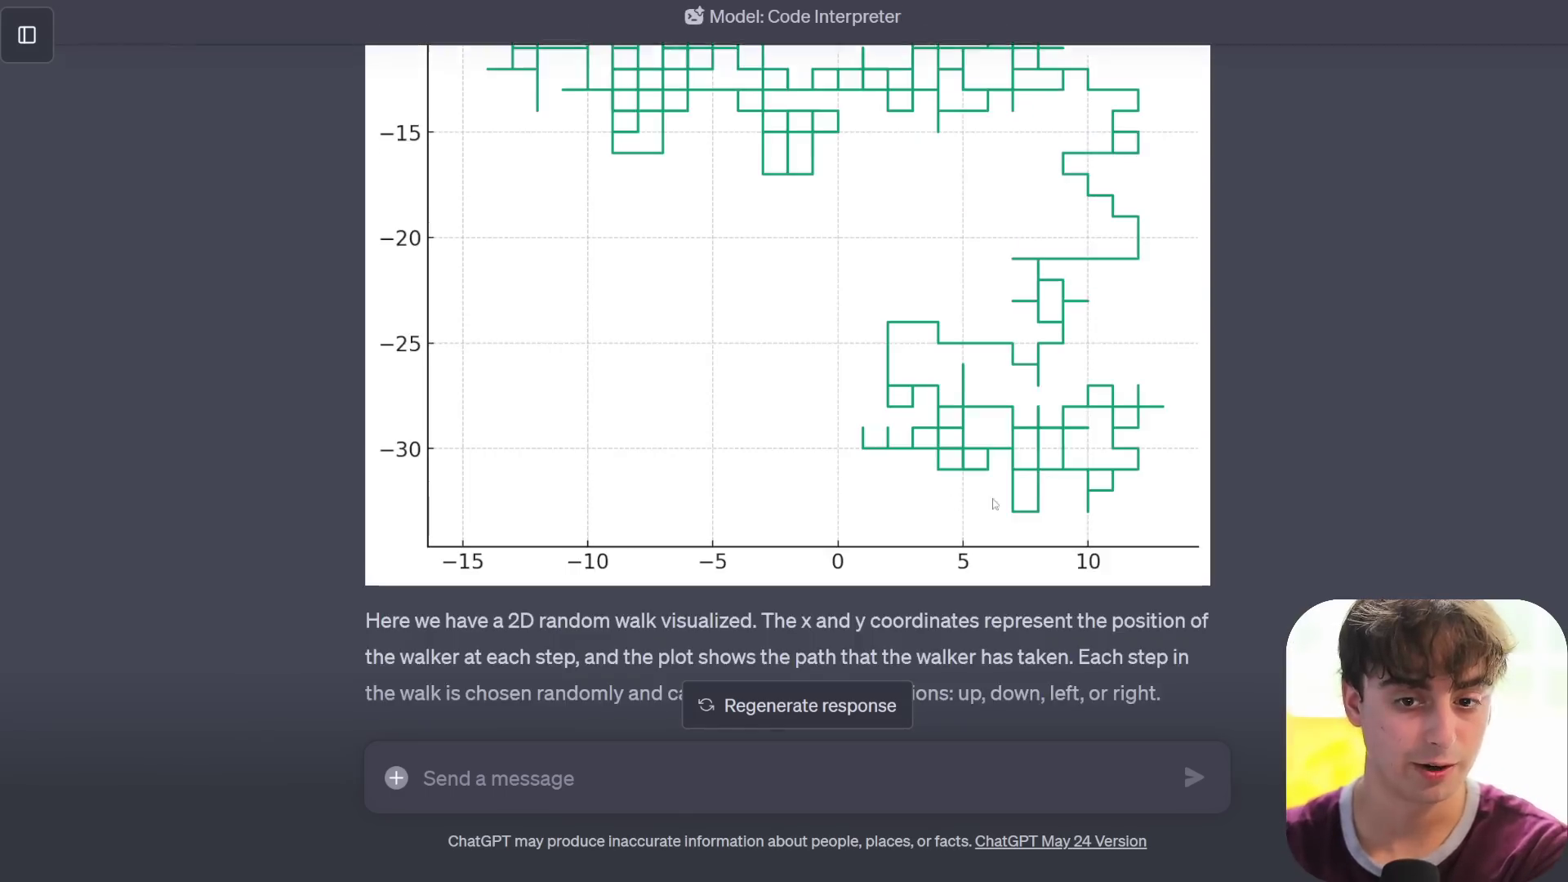
- Ask "can I see this animate over time?", read the answer, and follow up with "you can't make a gif?"
{"action": "scroll", "coordinate": [967, 474], "scroll_direction": "down", "scroll_amount": 10}
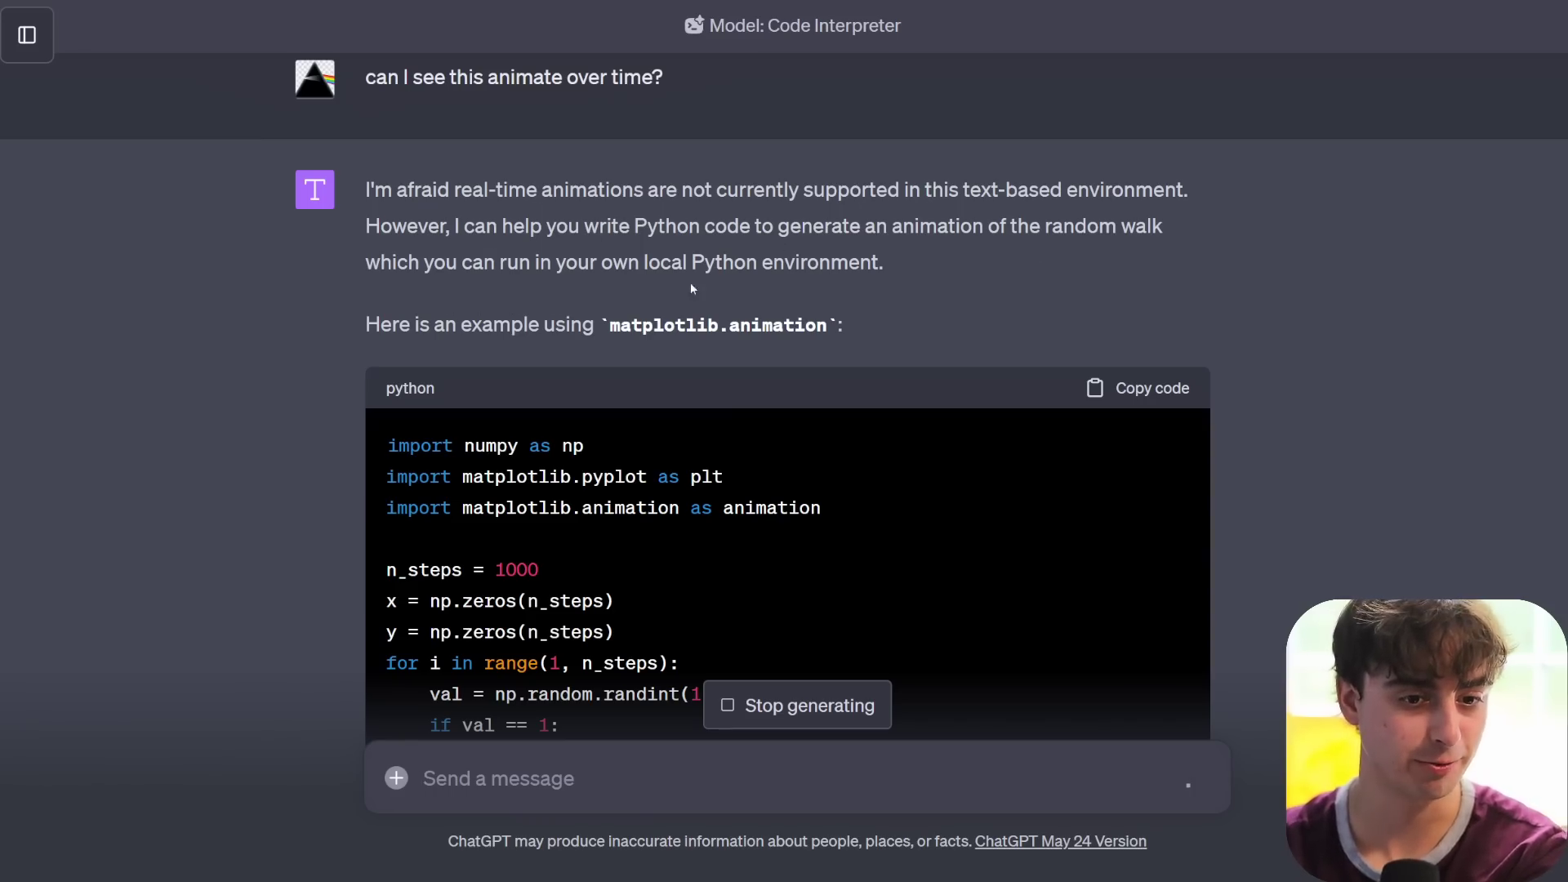
{"action": "scroll", "coordinate": [820, 325], "scroll_direction": "up", "scroll_amount": 5}
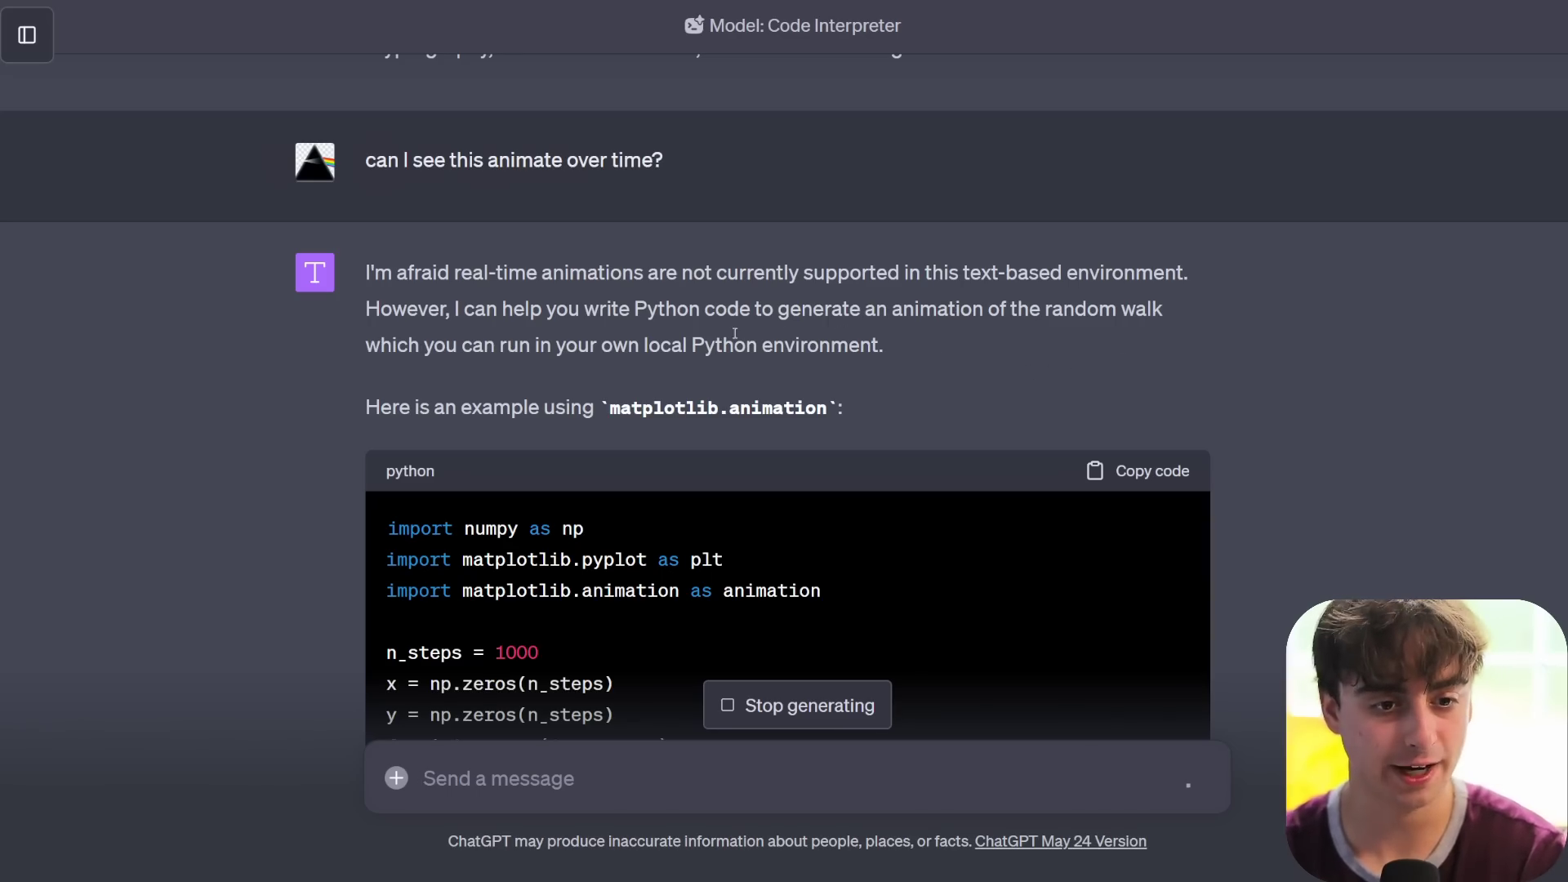
{"action": "scroll", "coordinate": [607, 572], "scroll_direction": "down", "scroll_amount": 15}
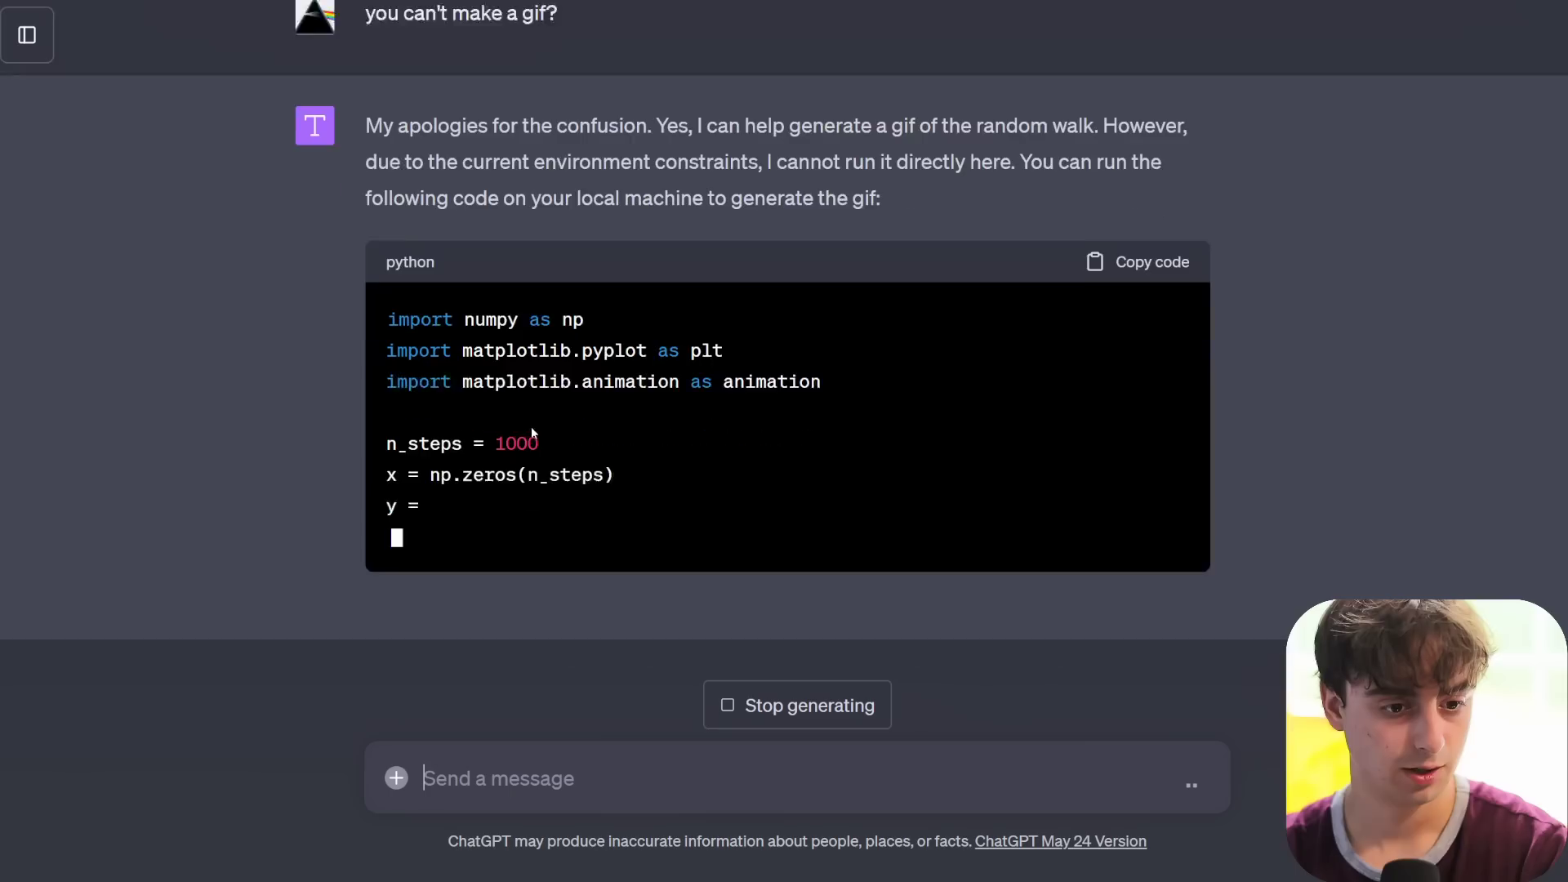
- Look over the whole Random Walk plot again from its title to its x axis
{"action": "scroll", "coordinate": [466, 366], "scroll_direction": "up", "scroll_amount": 2}
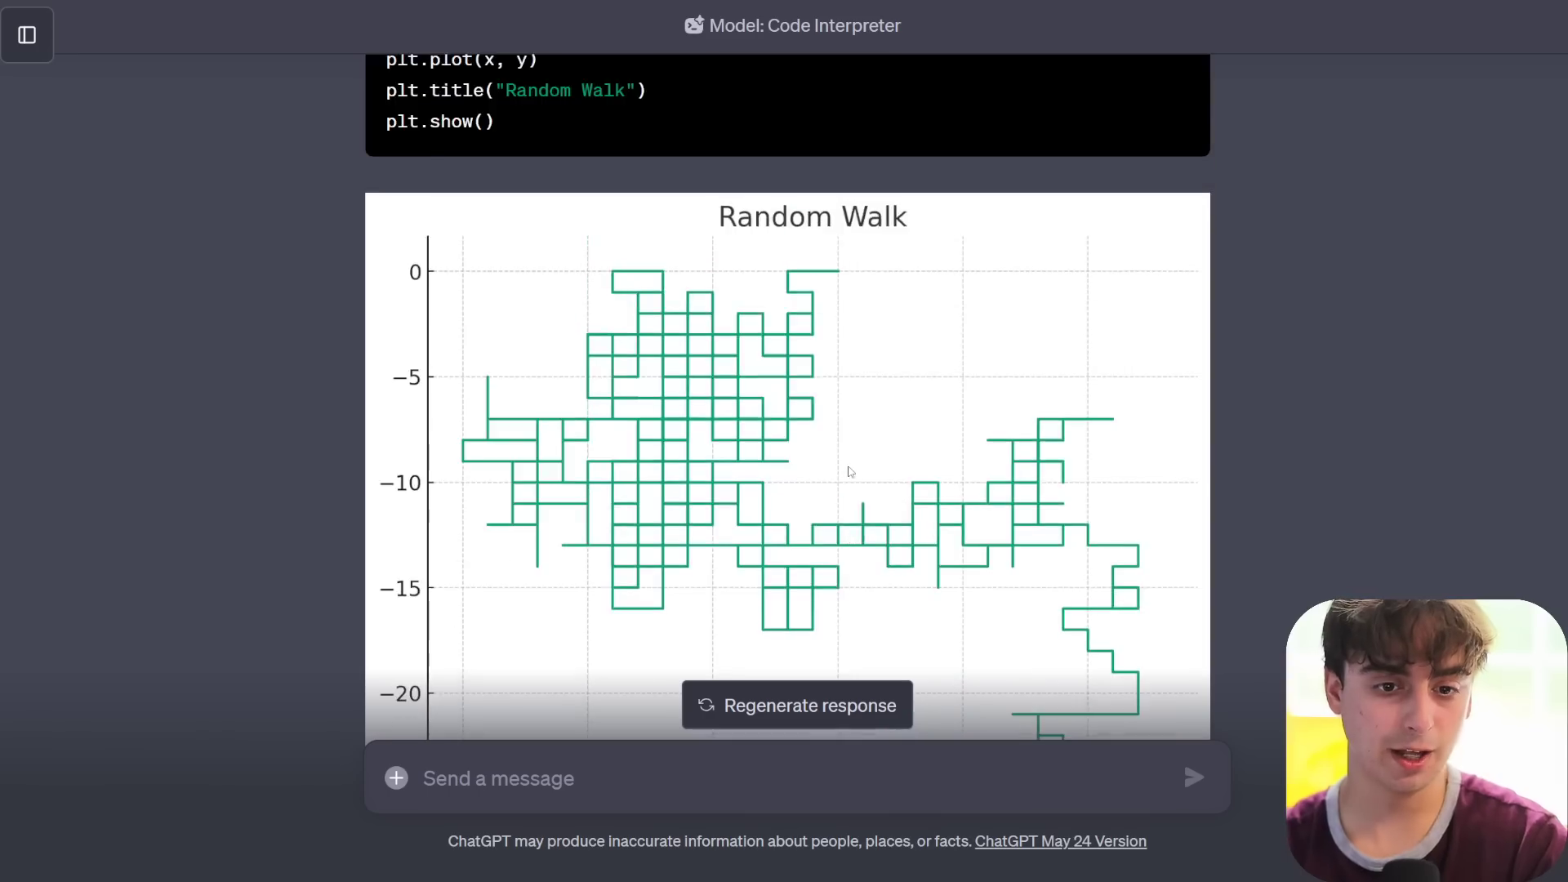
{"action": "scroll", "coordinate": [850, 472], "scroll_direction": "down", "scroll_amount": 1}
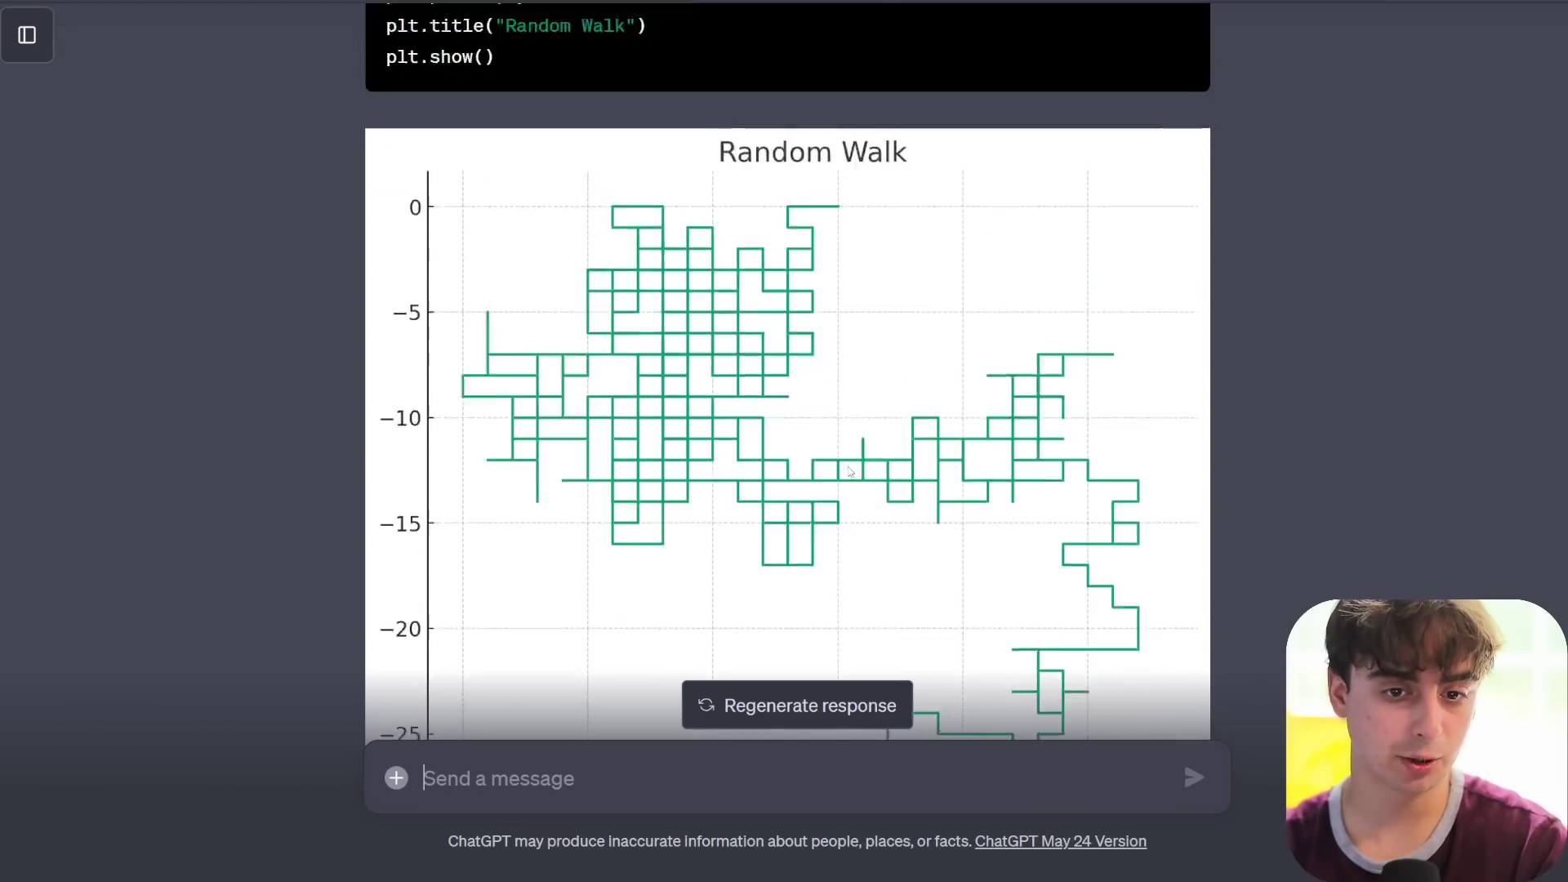
{"action": "scroll", "coordinate": [849, 472], "scroll_direction": "down", "scroll_amount": 4}
{"action": "scroll", "coordinate": [918, 475], "scroll_direction": "up", "scroll_amount": 1}
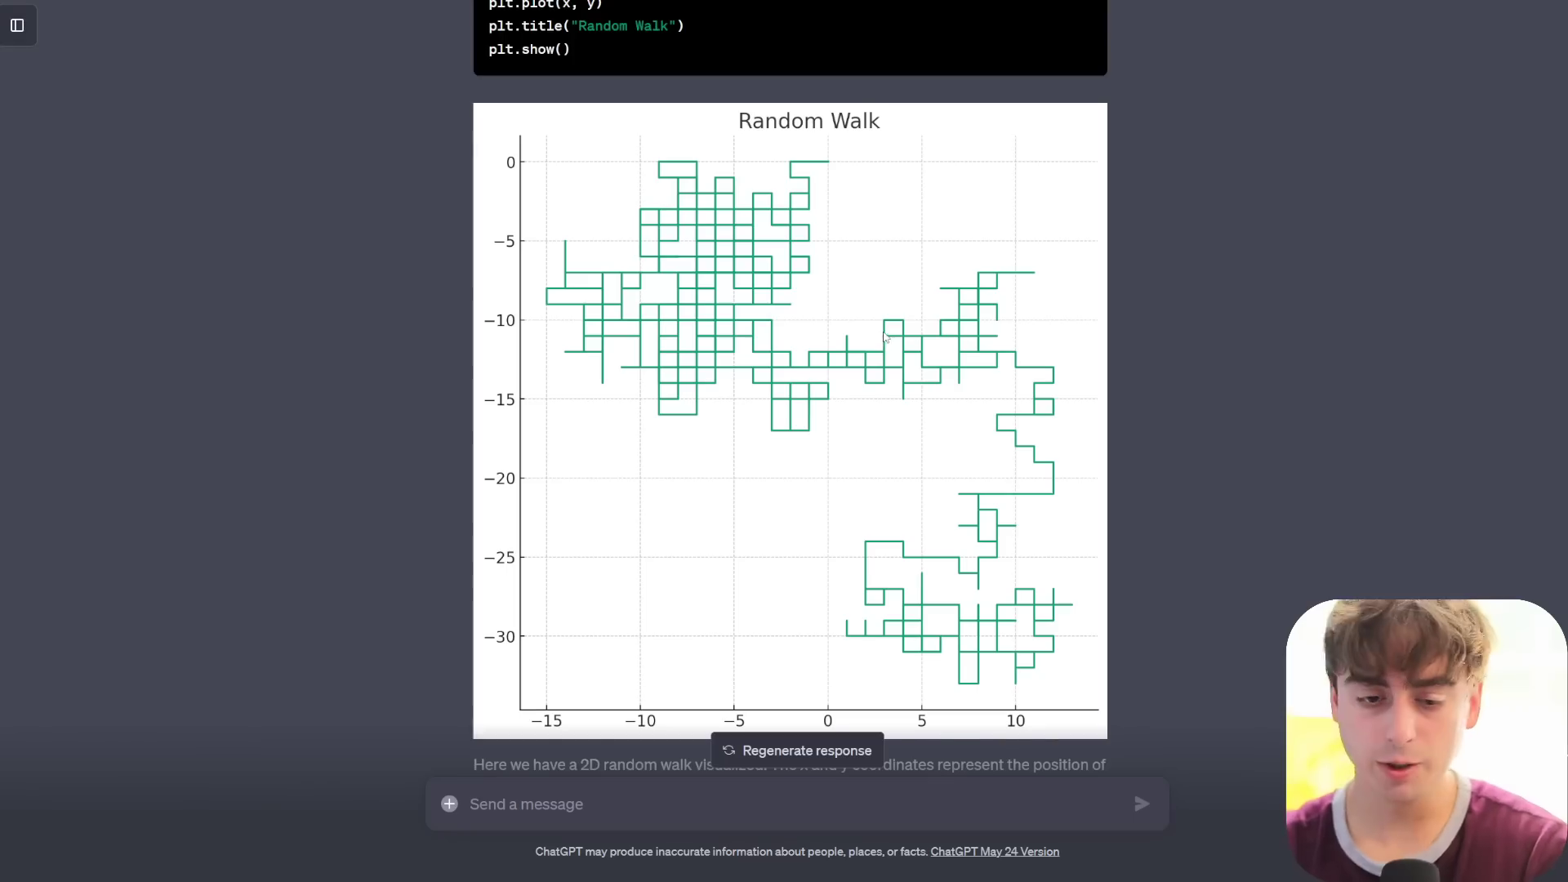
{"action": "scroll", "coordinate": [884, 335], "scroll_direction": "down", "scroll_amount": 1}
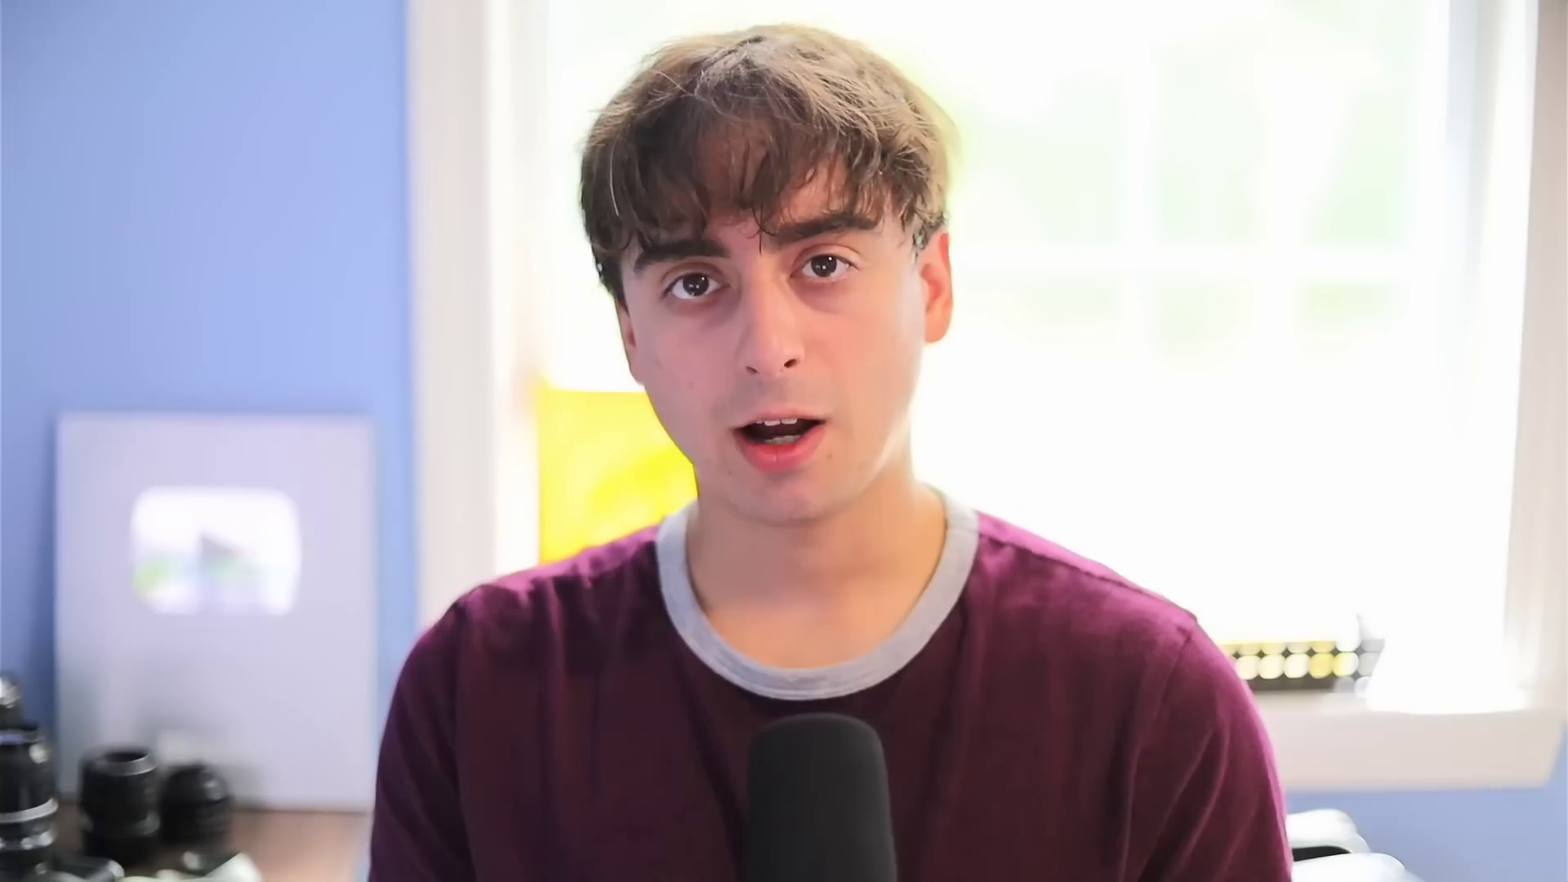